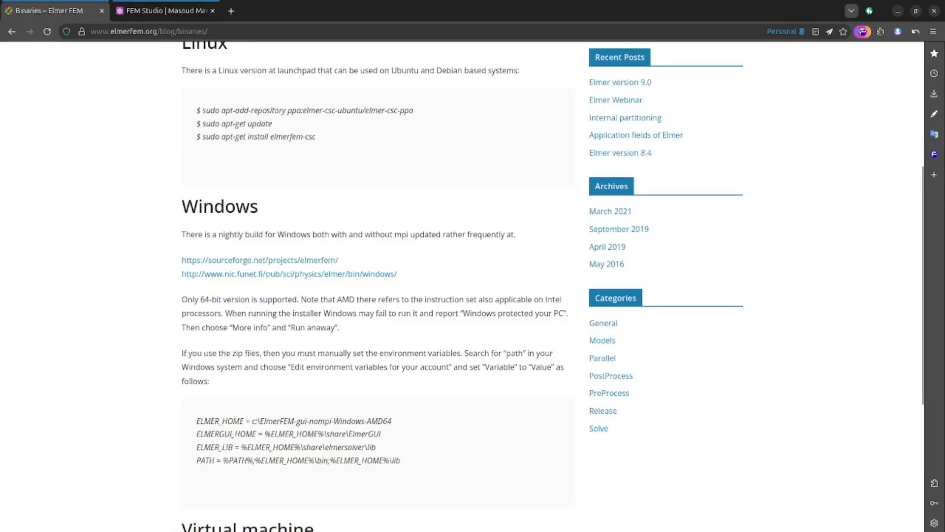
- Review the Linux, Windows and virtual machine installation instructions on the Elmer FEM Binaries page
scroll(463, 285, "down", 3)
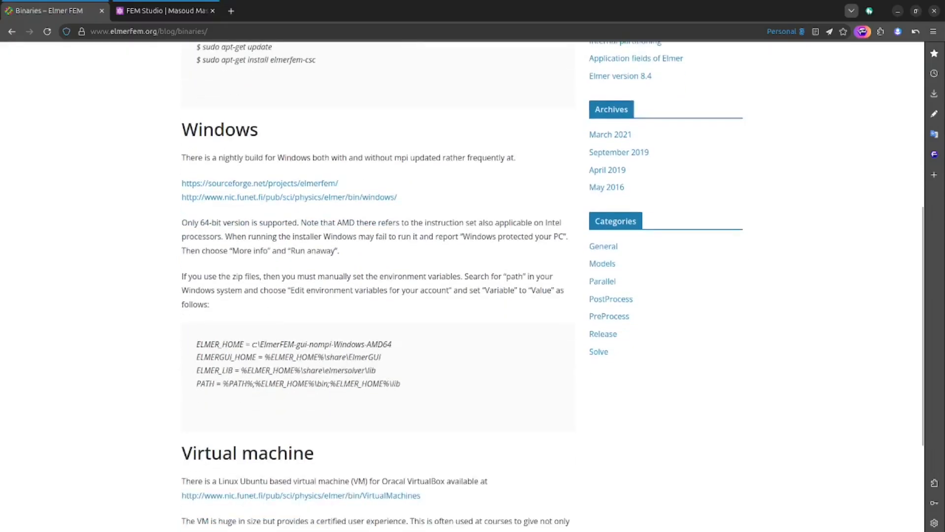
scroll(463, 286, "up", 10)
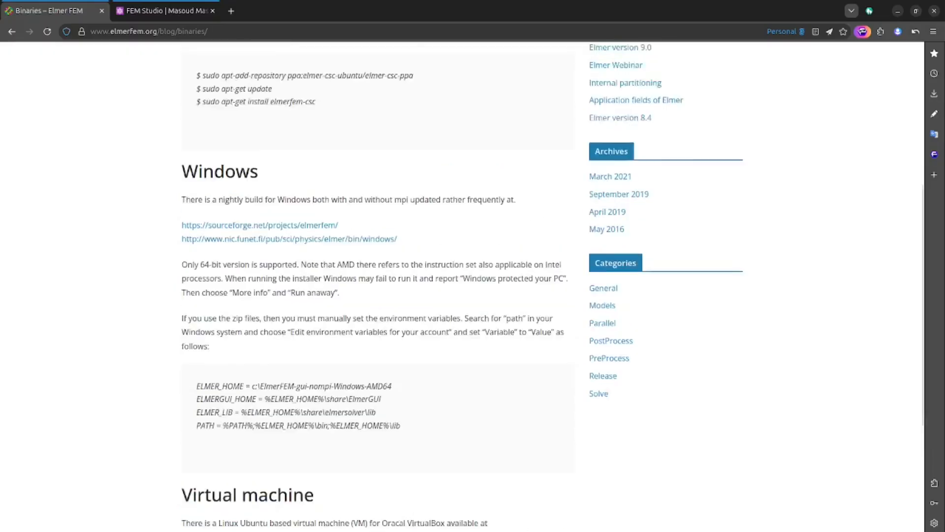
scroll(462, 285, "down", 1)
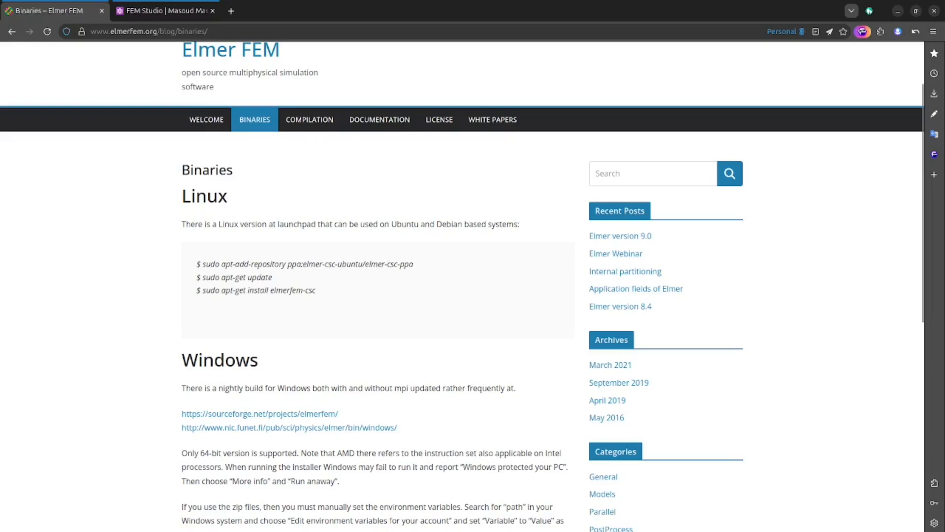
scroll(463, 203, "up", 3)
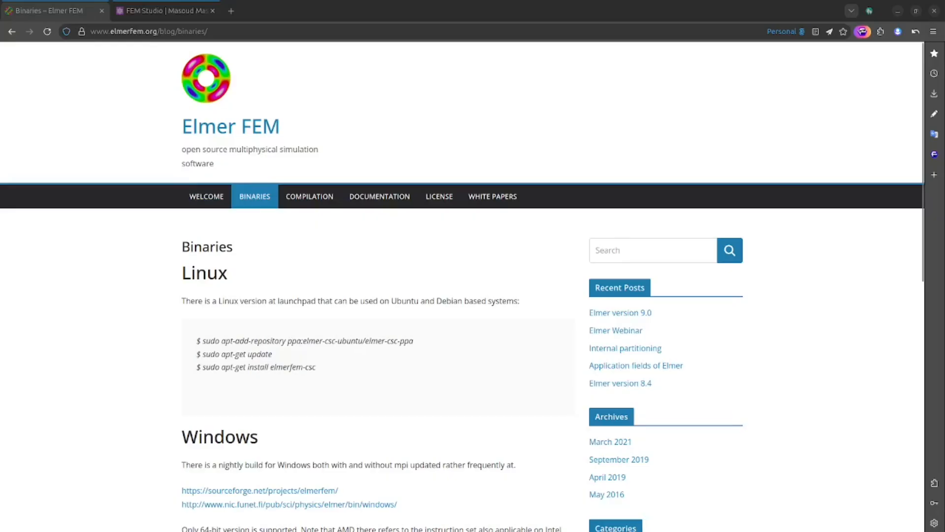
scroll(462, 296, "down", 3)
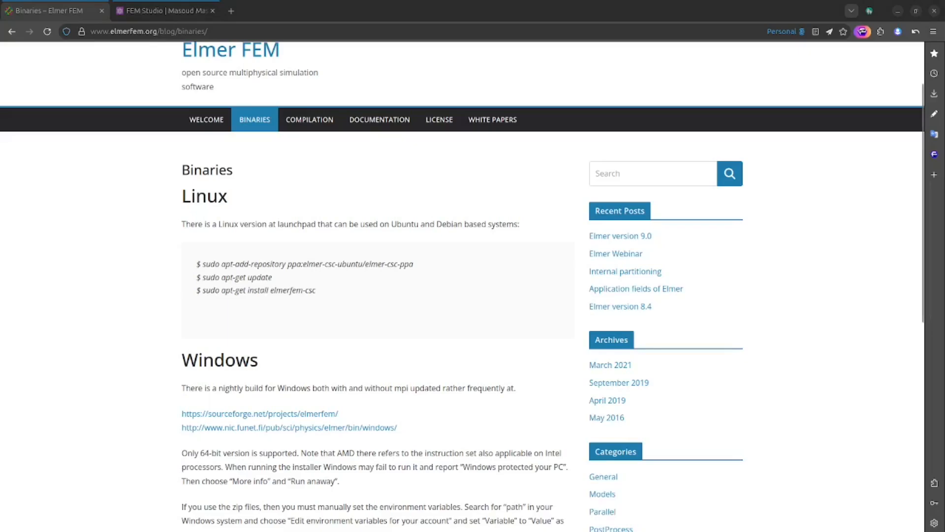
- Switch to the FEM Studio page and review its download options, welcome screen, mesh generator and mesh import sections
left_click(165, 11)
left_click_drag(233, 32, 90, 31)
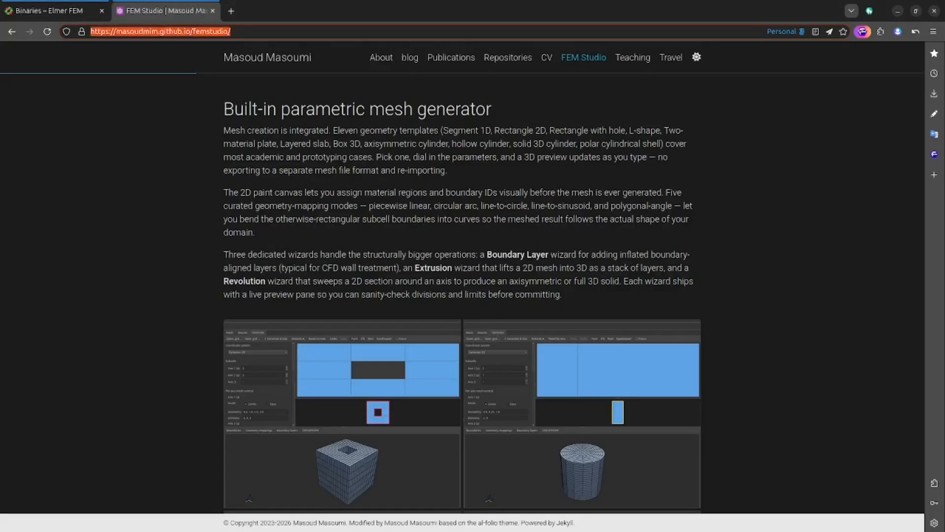
scroll(461, 295, "up", 15)
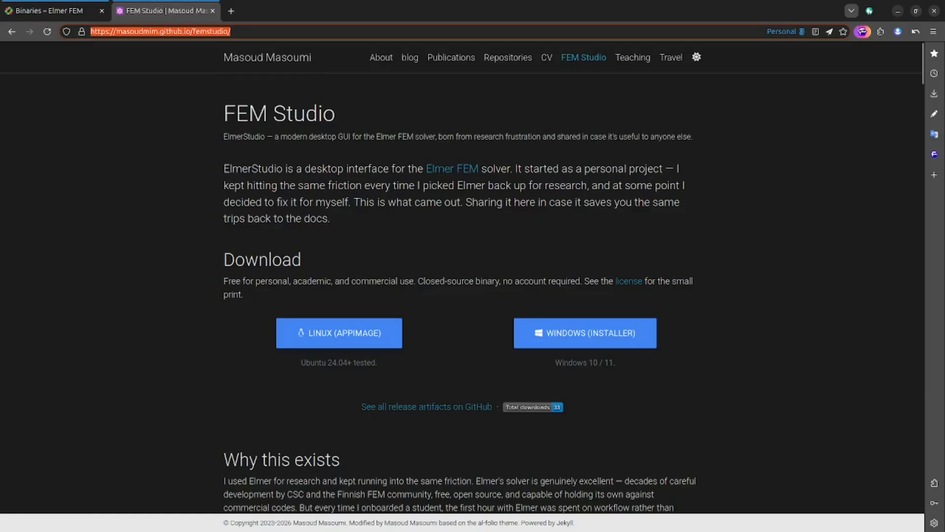
scroll(462, 276, "down", 5)
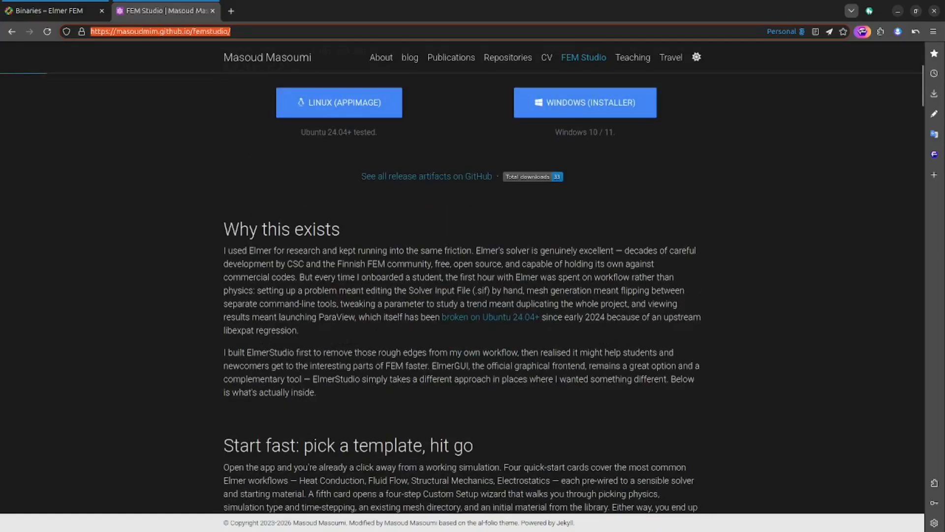
scroll(462, 275, "down", 8)
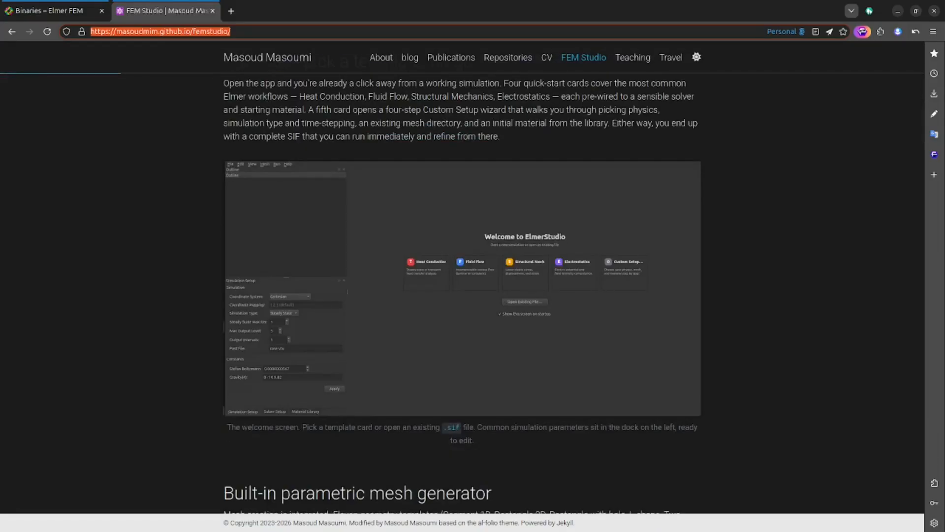
scroll(462, 276, "down", 8)
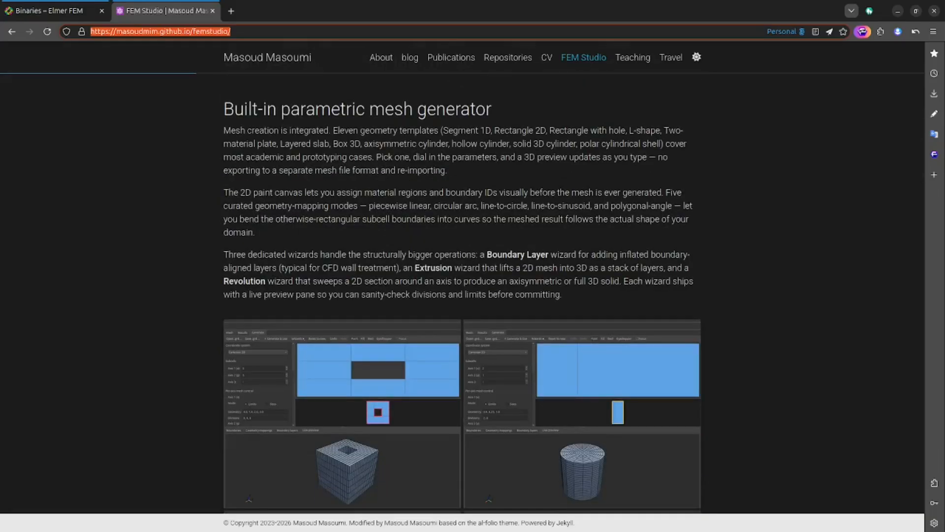
scroll(462, 275, "down", 8)
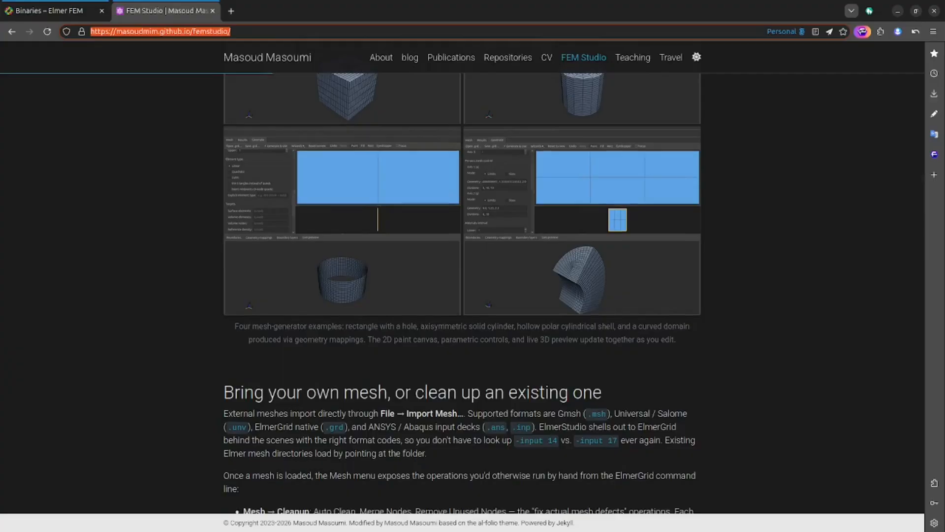
scroll(462, 275, "down", 11)
scroll(462, 276, "up", 20)
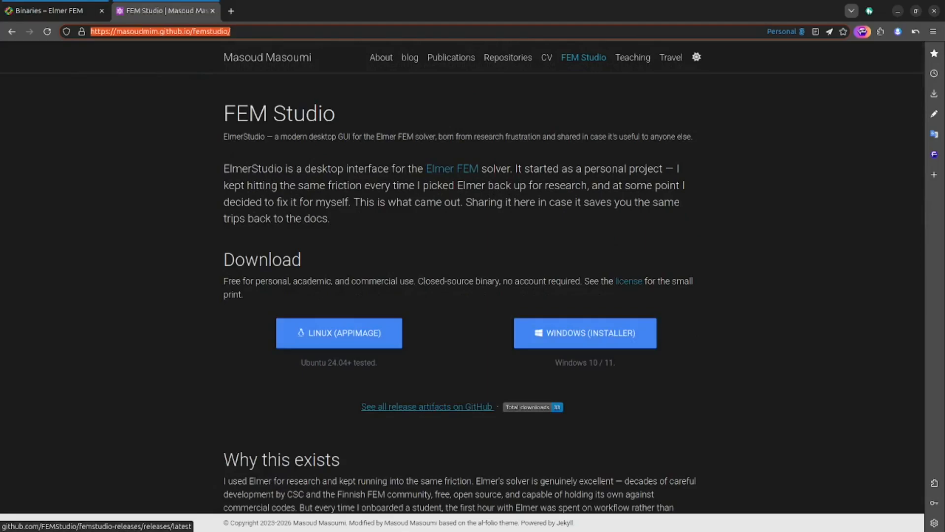
- Open the GitHub release artifacts page and review the release notes down to compatibility and upgrade notes
left_click(426, 407)
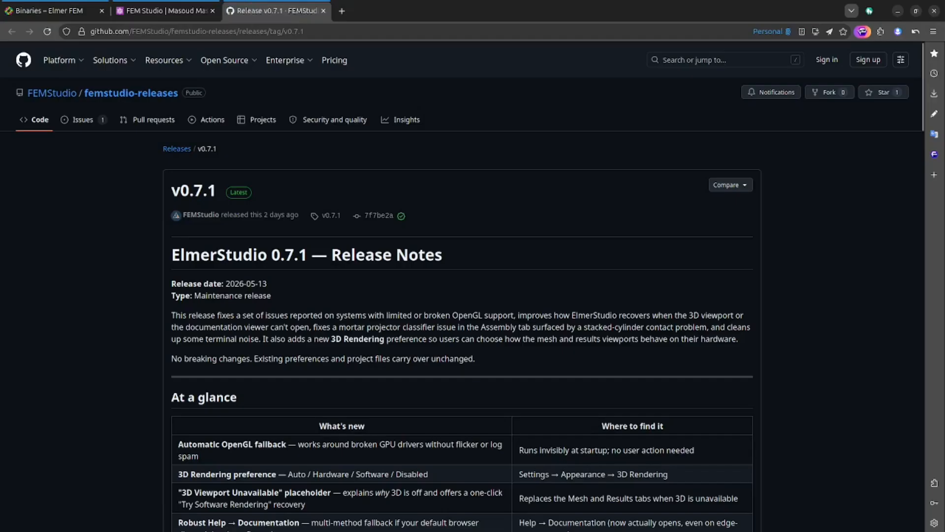
scroll(462, 286, "down", 20)
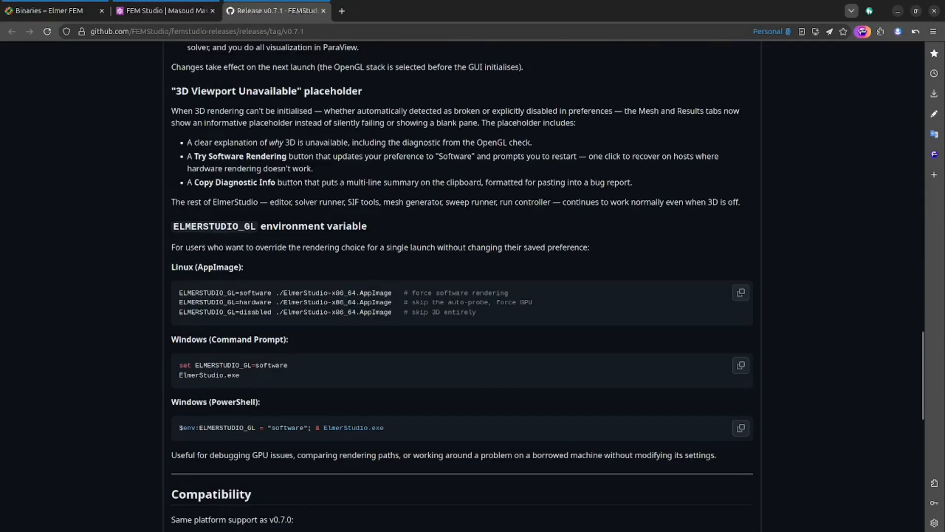
scroll(462, 285, "down", 15)
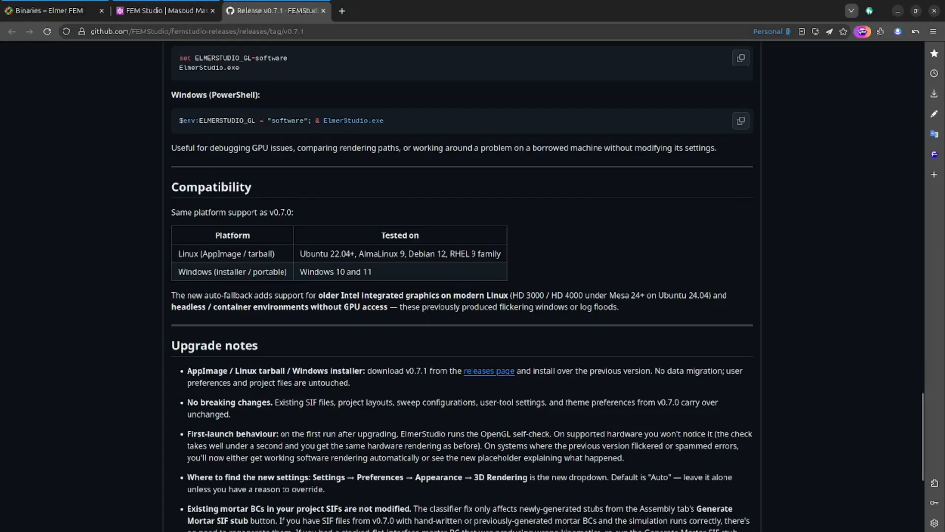
scroll(462, 285, "down", 3)
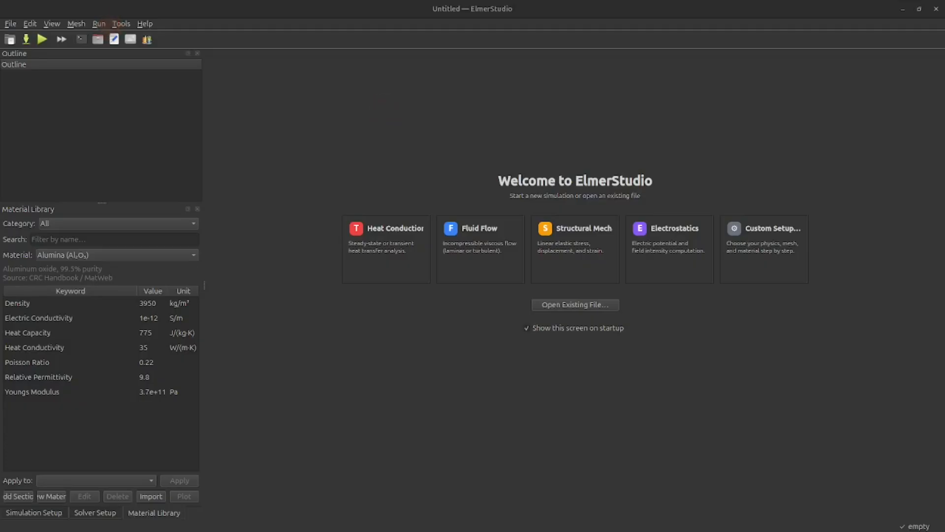
- Switch to ElmerStudio and detect the ElmerSolver and ElmerGrid executables in the external tools preferences
left_click(30, 23)
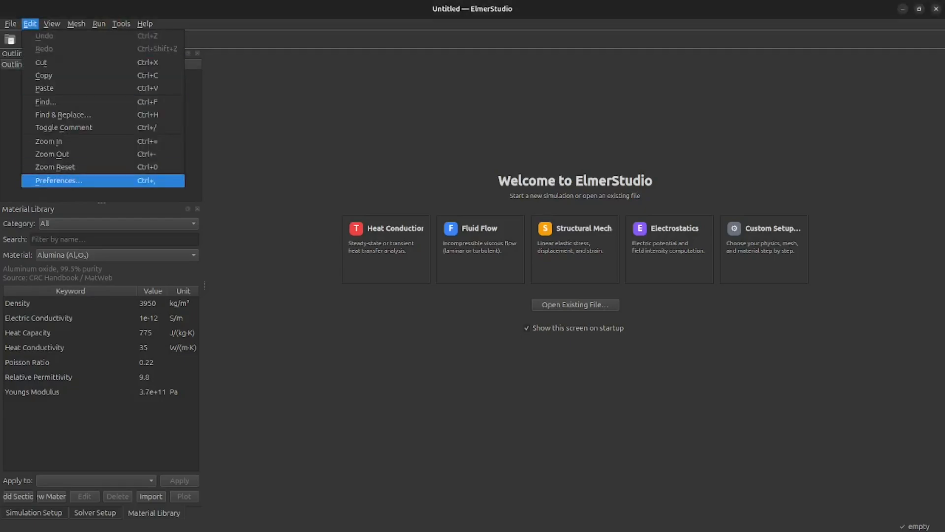
key("Return")
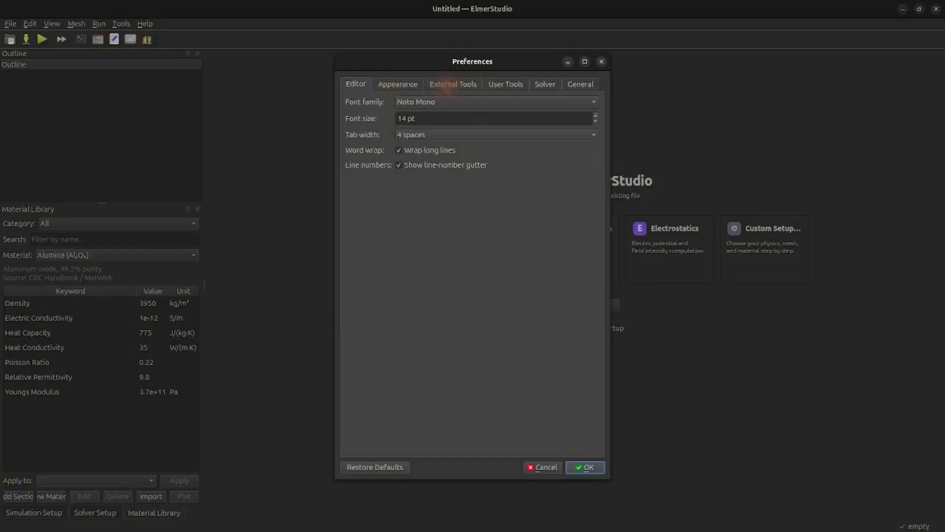
left_click(450, 84)
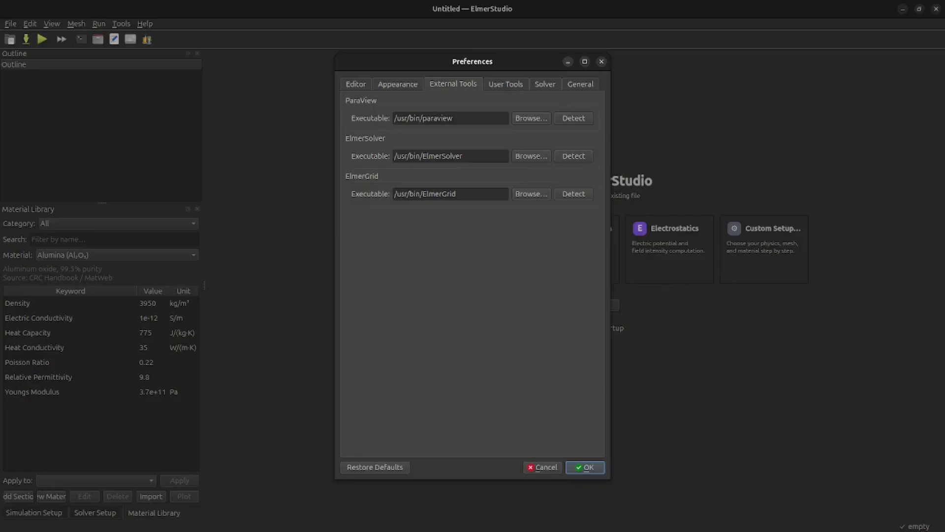
left_click(571, 157)
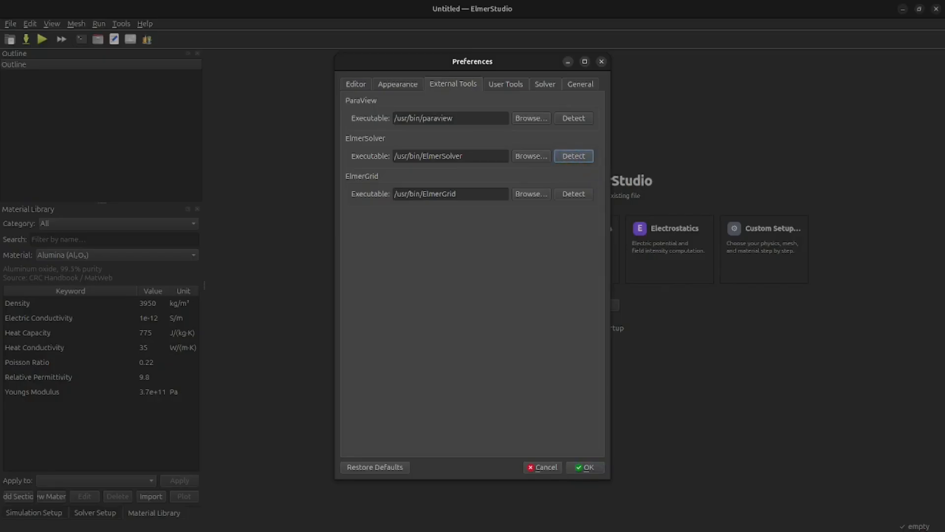
left_click(571, 194)
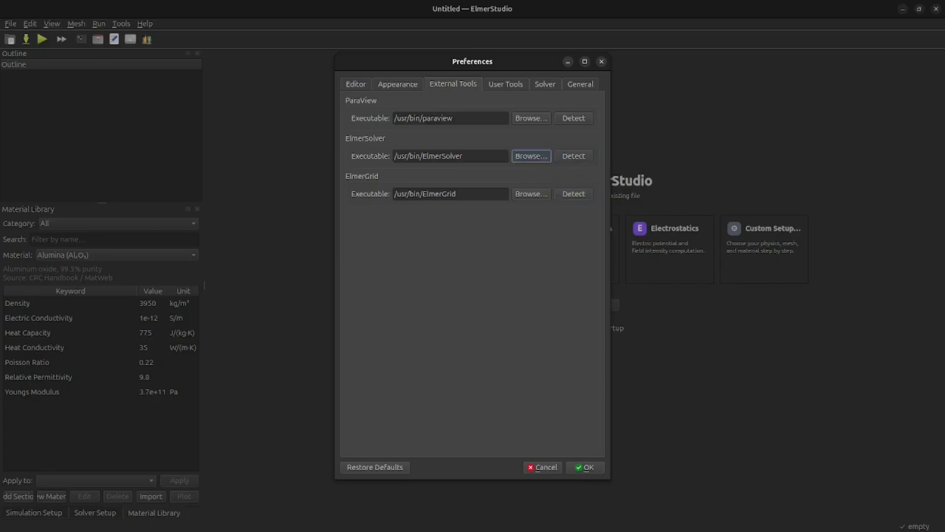
left_click(531, 156)
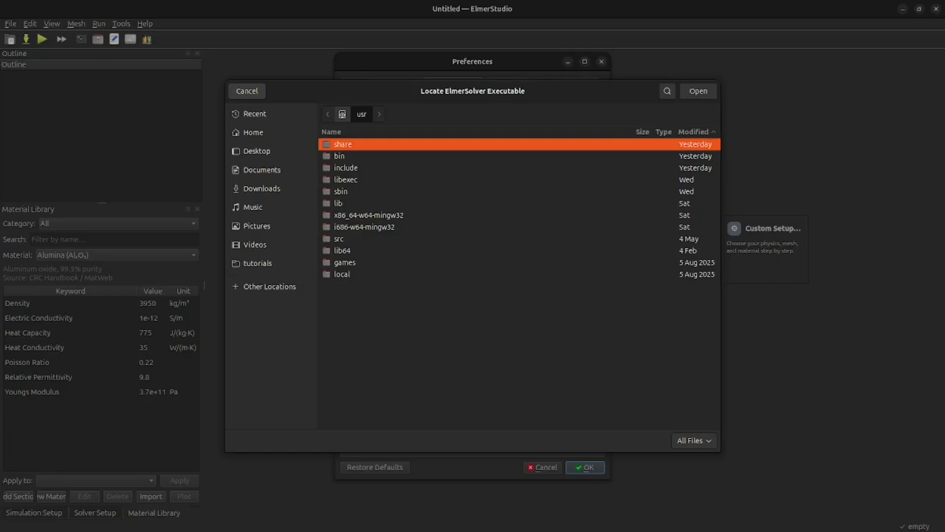
key("Escape")
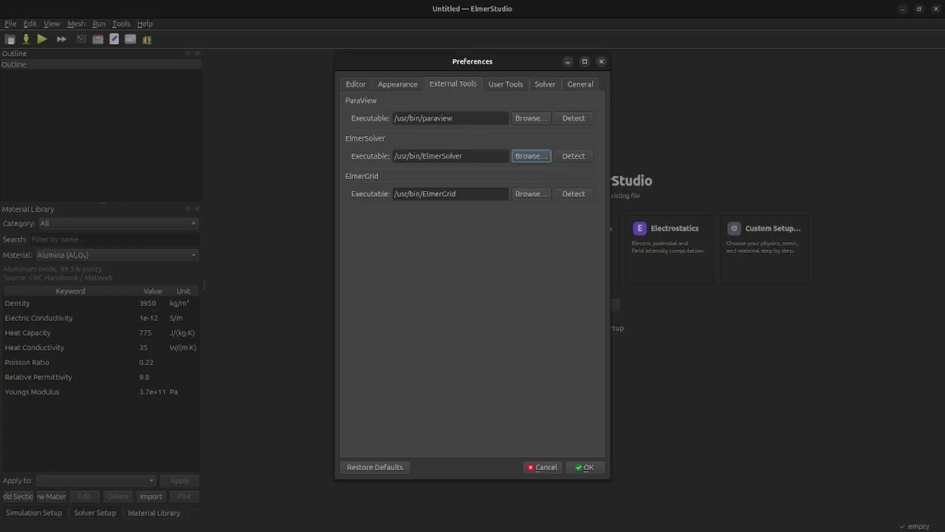
left_click(586, 467)
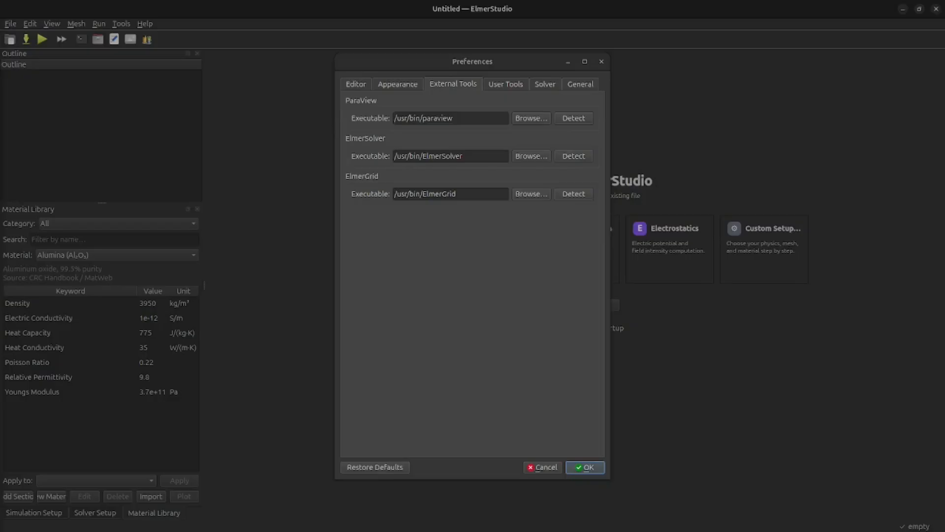
key("Escape")
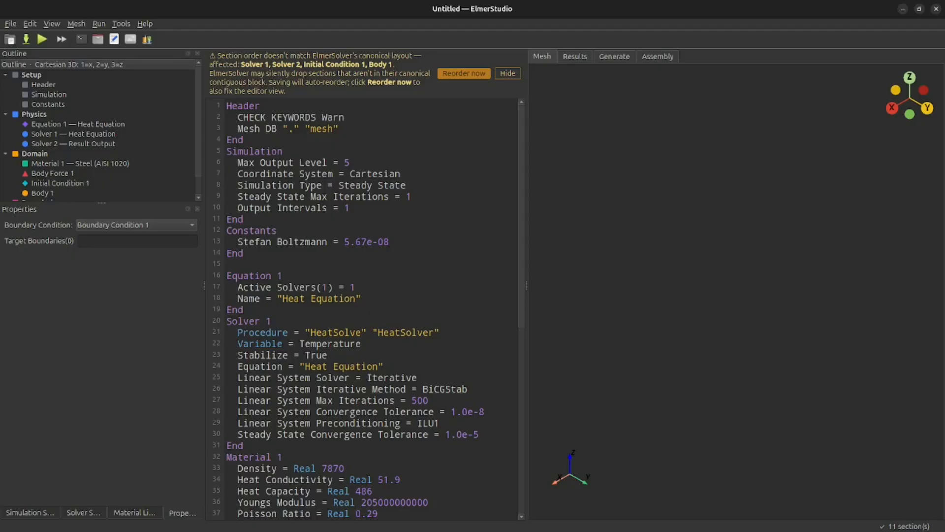
- Look over the generated heat conduction SIF and reorder its sections into ElmerSolver's canonical layout
scroll(367, 309, "down", 5)
scroll(367, 309, "up", 5)
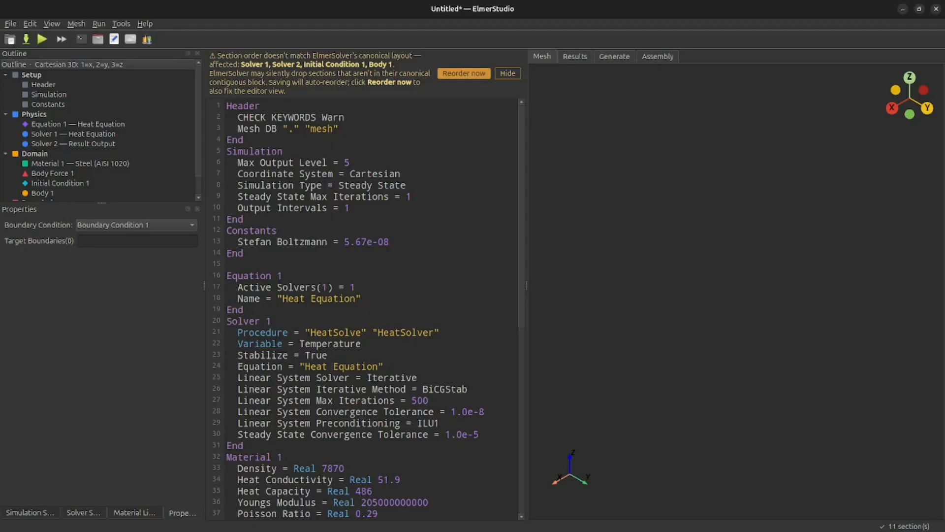
left_click(464, 73)
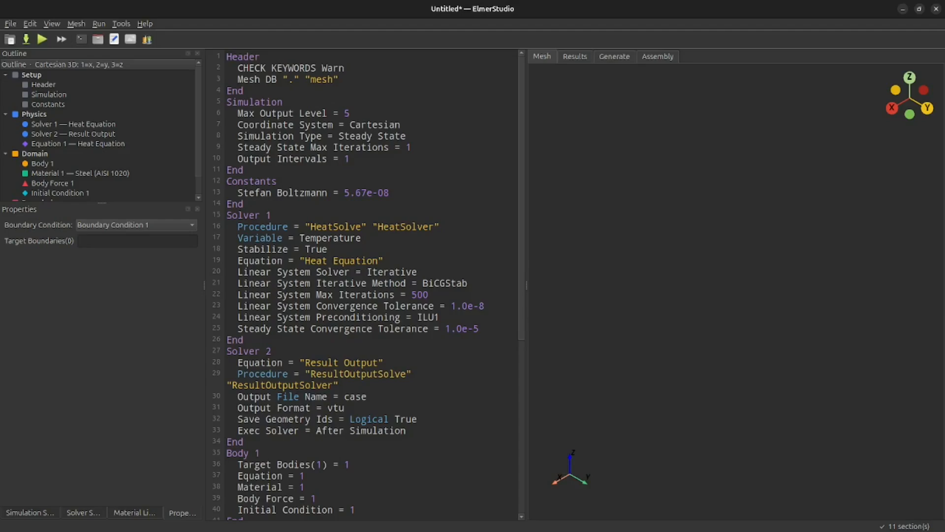
- Examine the Initial Condition 1, Simulation, Solver 1, Equation 1 and Body 1 sections of the SIF from the outline
right_click(60, 193)
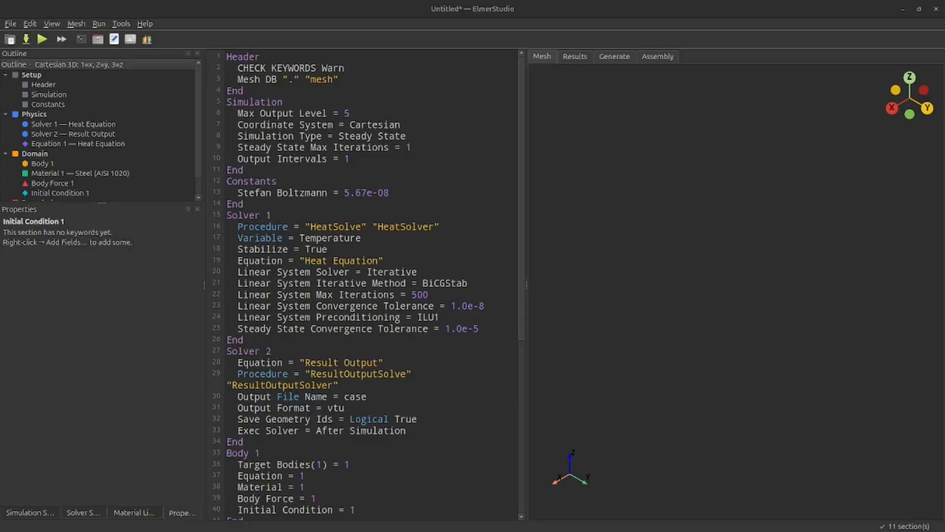
left_click(338, 172)
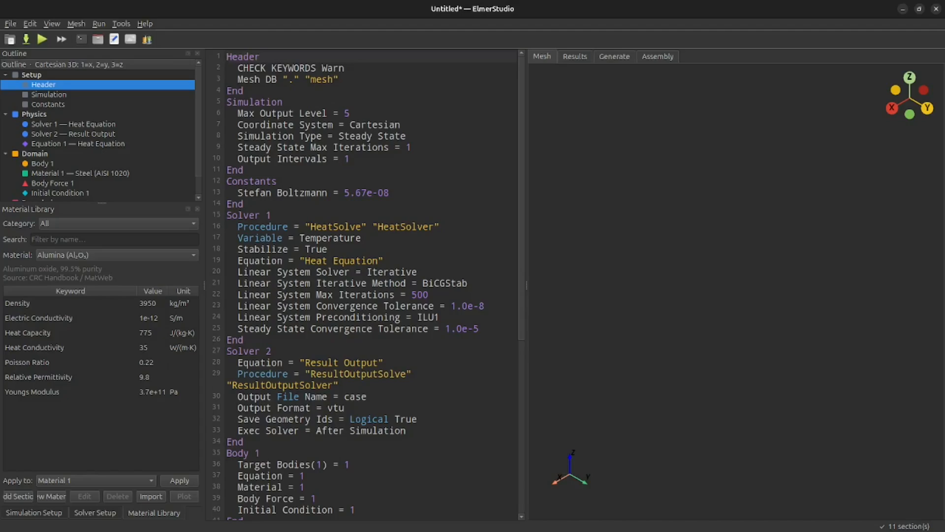
left_click(48, 95)
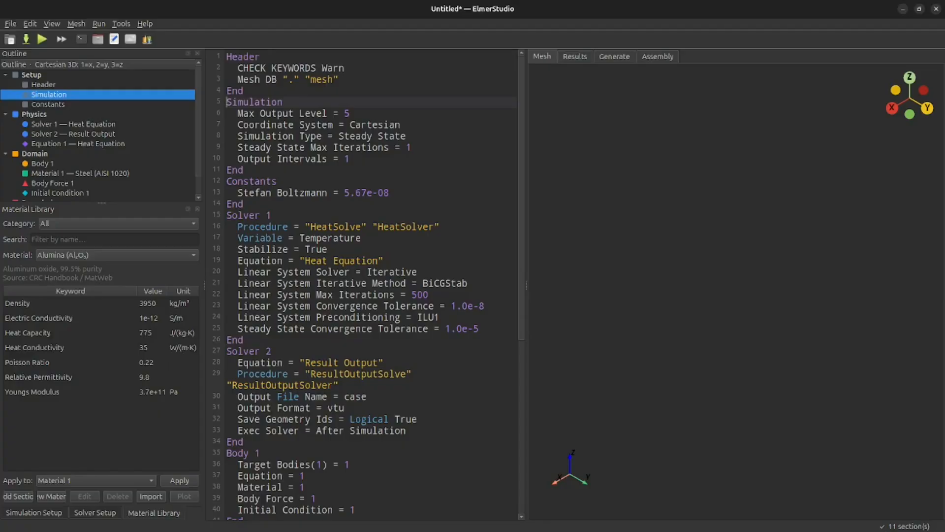
left_click(73, 124)
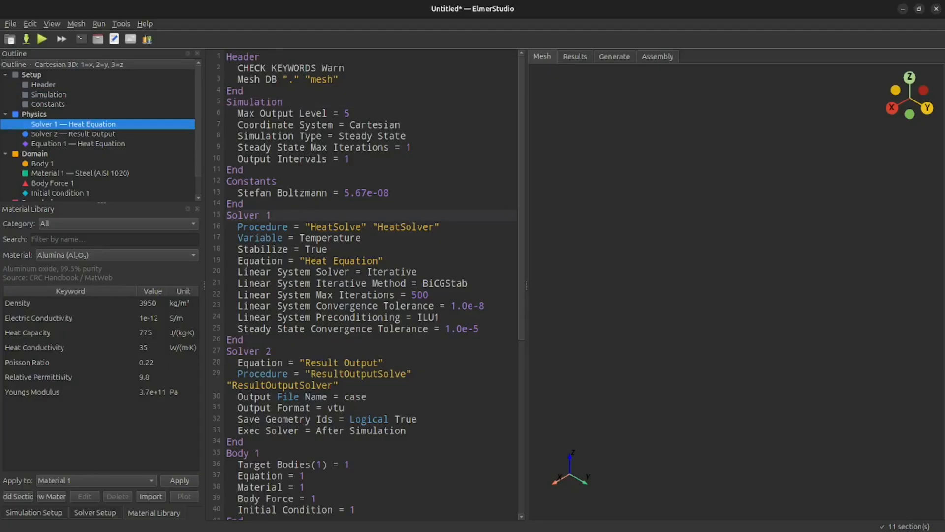
left_click_drag(473, 328, 226, 215)
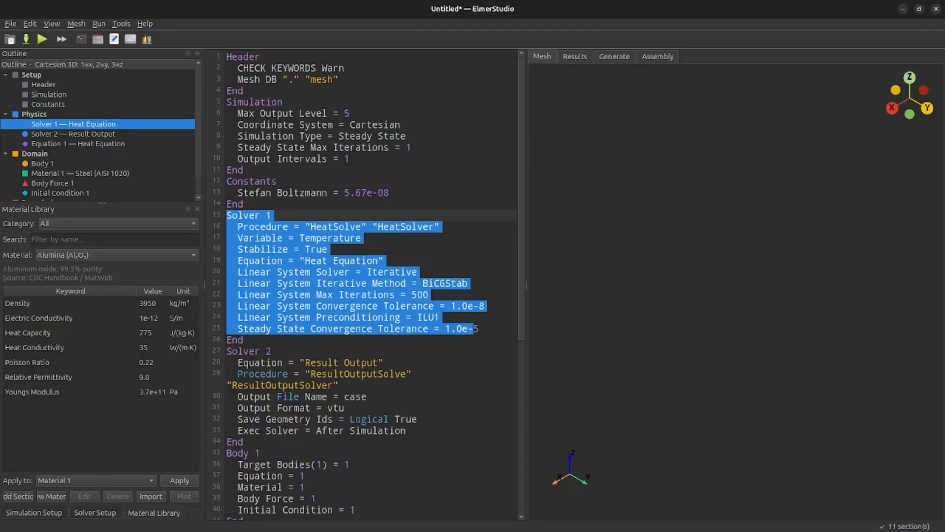
left_click(78, 144)
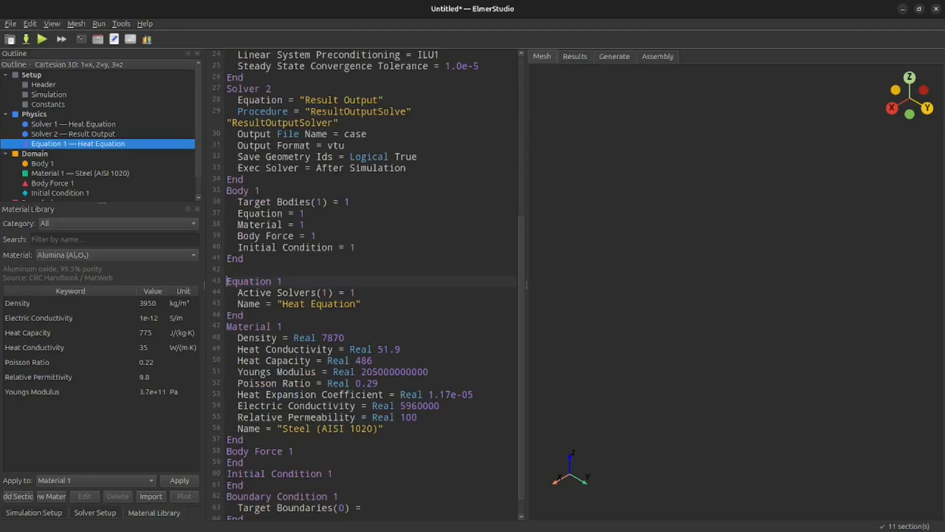
scroll(366, 284, "up", 3)
scroll(366, 284, "down", 2)
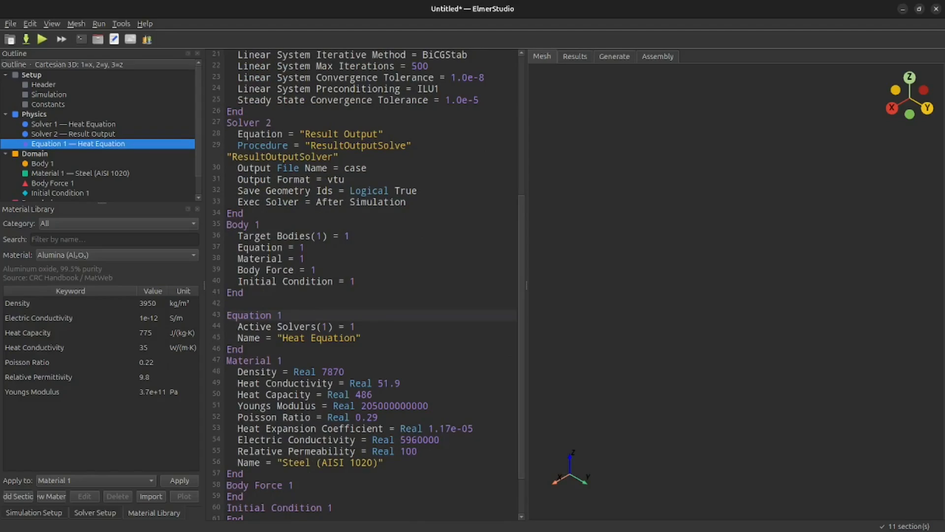
left_click(42, 164)
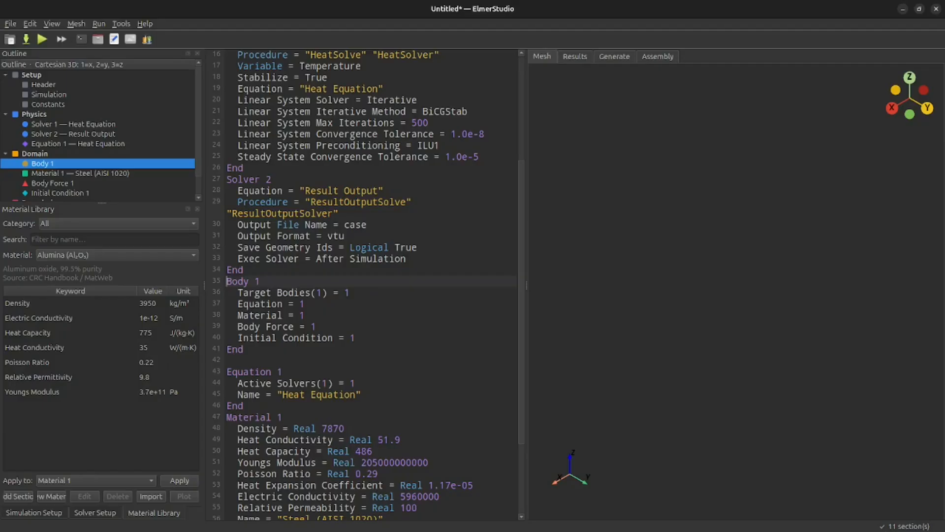
- Examine the Material 1 section and its steel name in the SIF, and look over the material library's categories
left_click(80, 173)
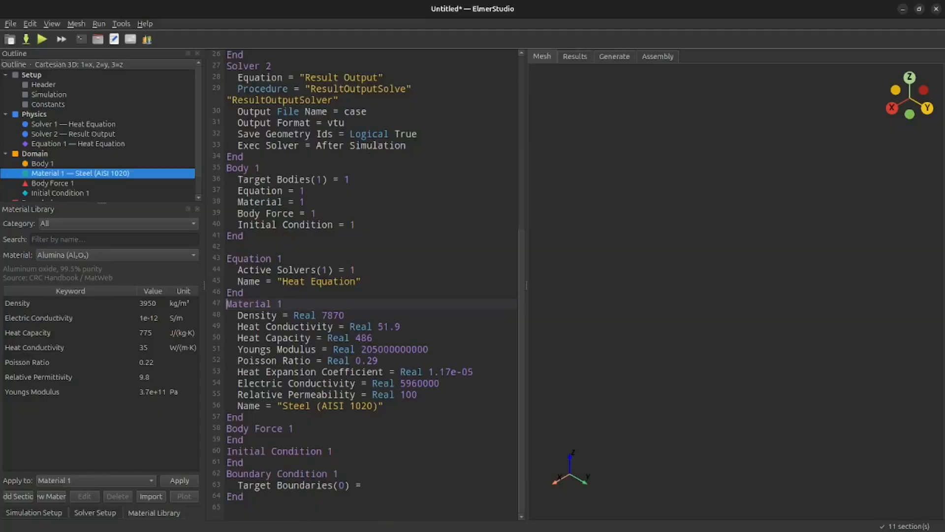
left_click_drag(277, 406, 385, 406)
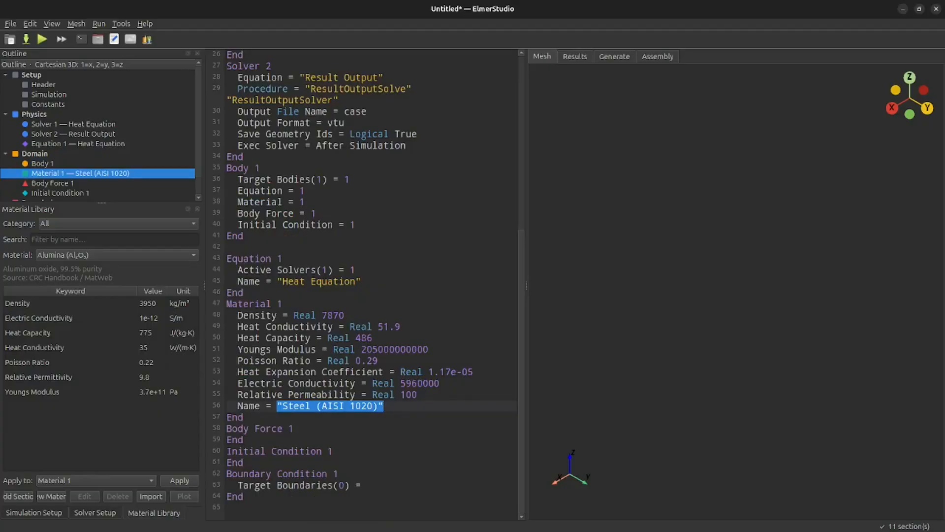
left_click(283, 304)
key("Home")
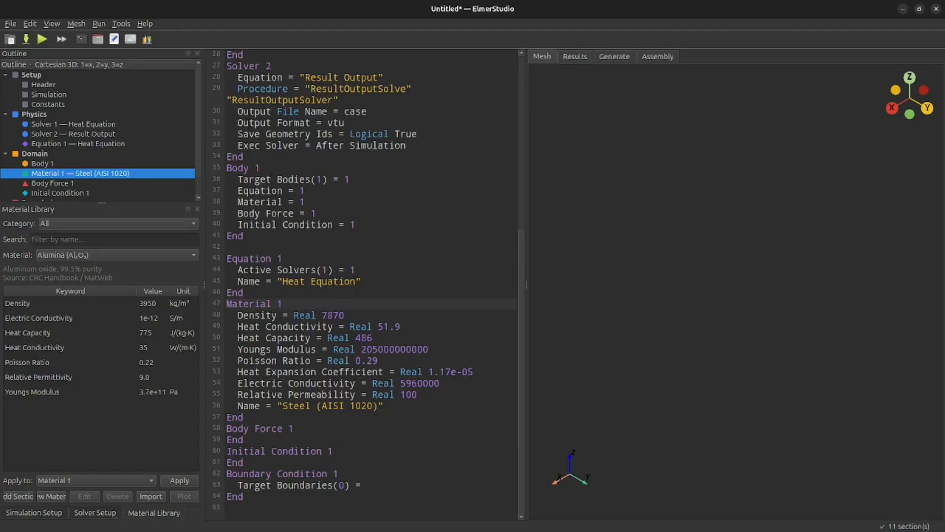
left_click(119, 223)
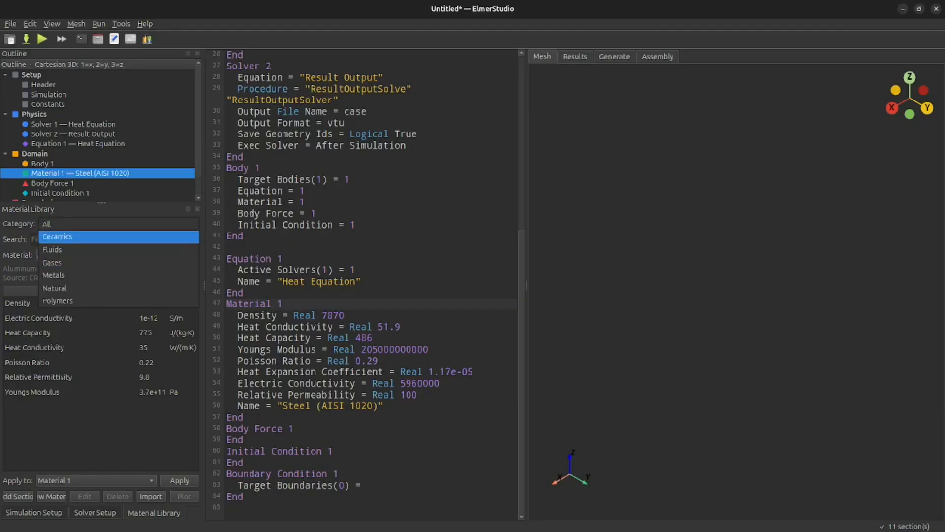
left_click(119, 223)
- Apply Titanium (Ti-6Al-4V) from the material library to Material 1 and check its properties in the SIF
left_click(116, 254)
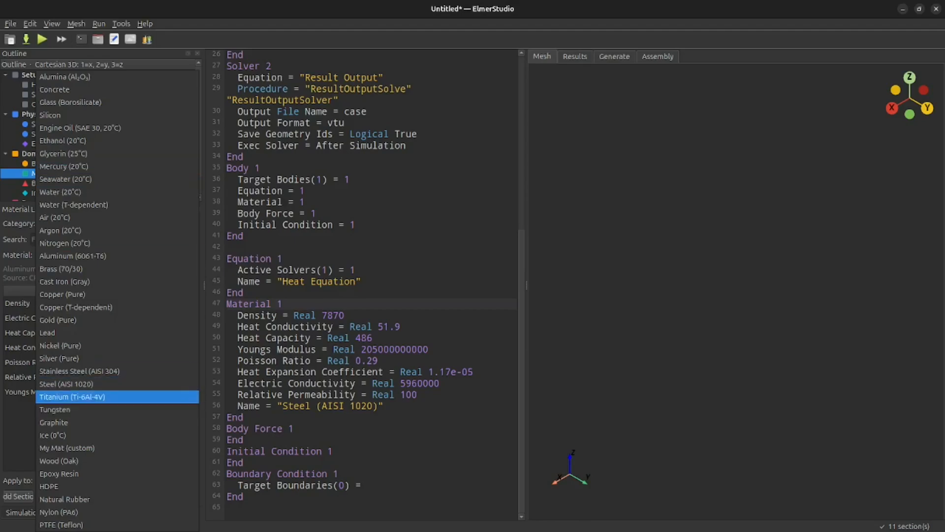
key("Return")
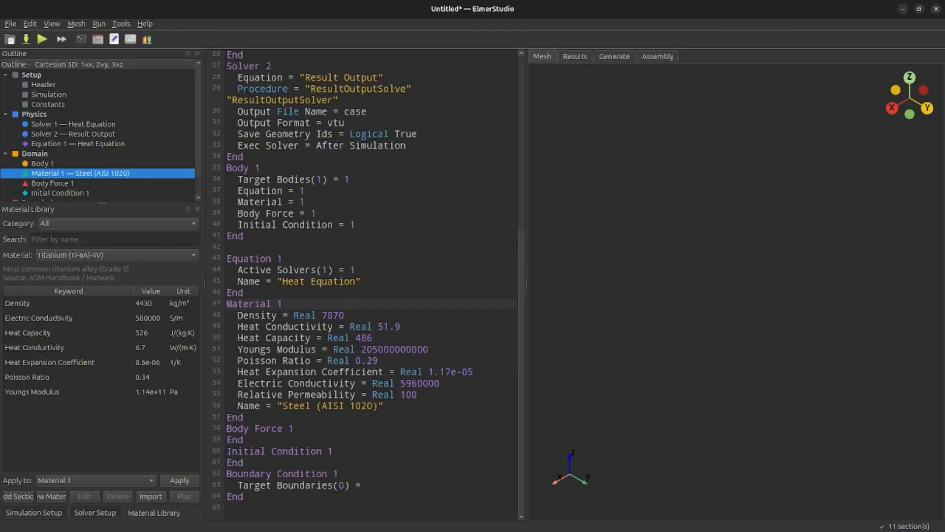
left_click_drag(205, 286, 271, 285)
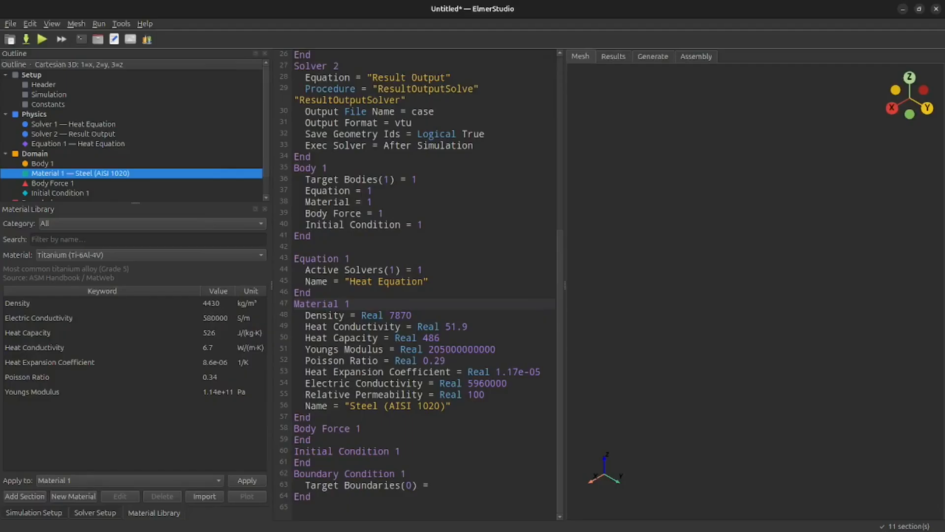
left_click(130, 480)
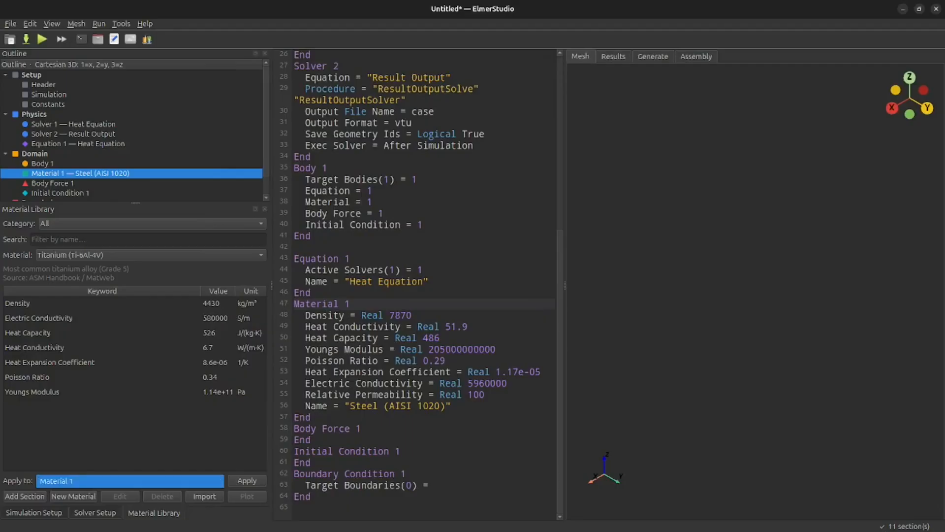
left_click(130, 480)
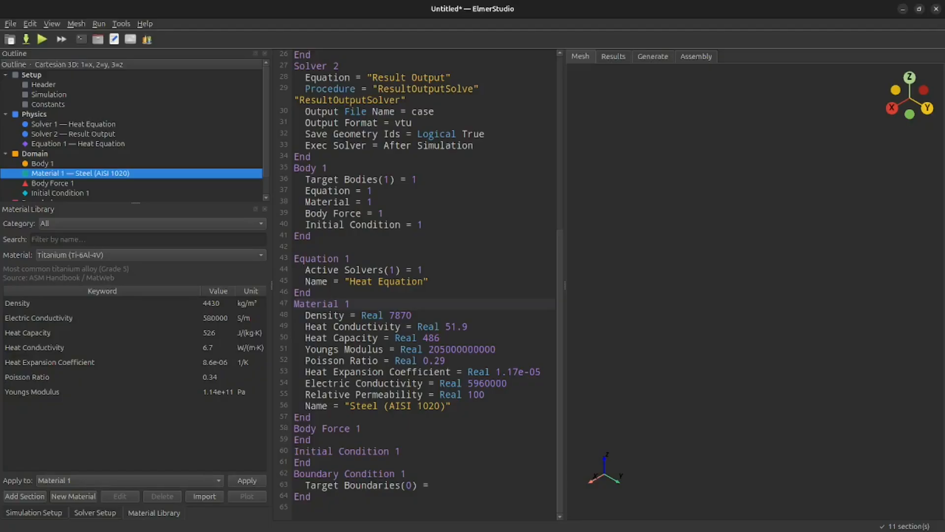
left_click(247, 480)
left_click_drag(468, 406, 294, 304)
left_click(350, 305)
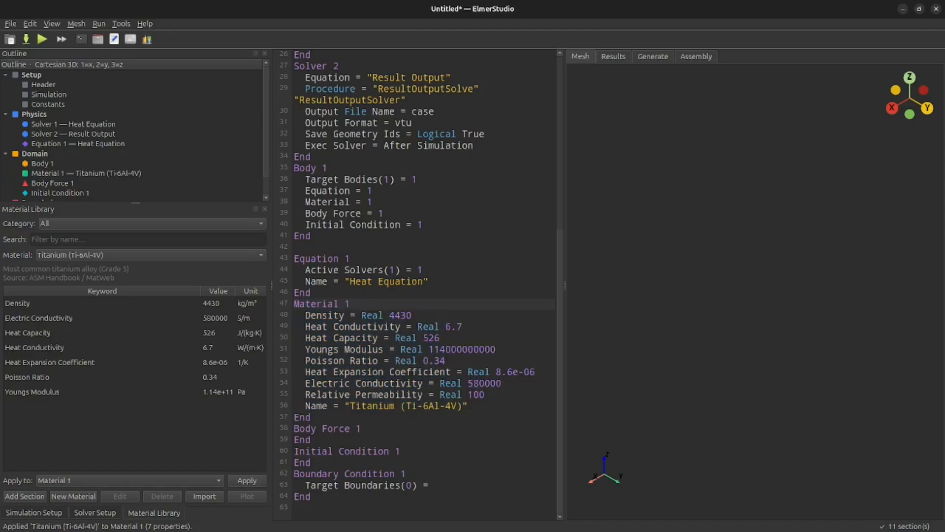
- Apply Steel (AISI 1020) from the material library to Material 1 and narrow the side docks
left_click(151, 255)
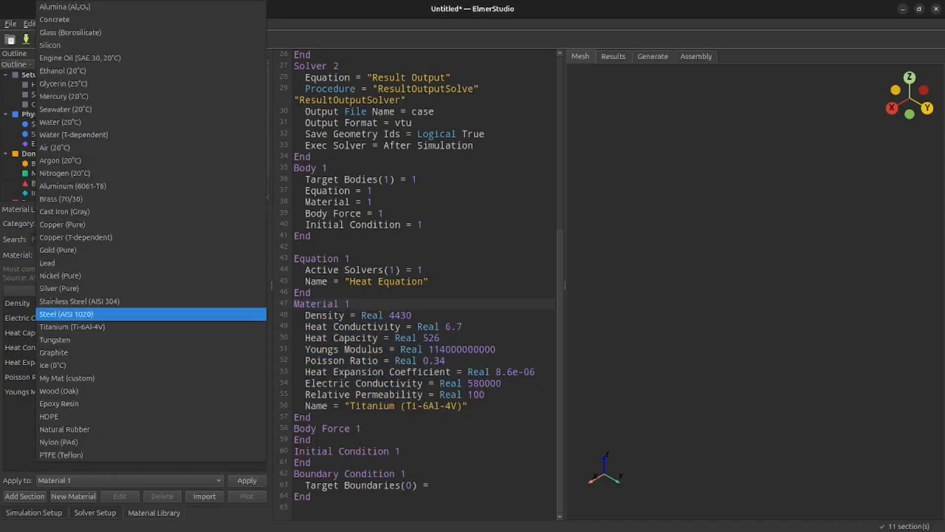
left_click(66, 314)
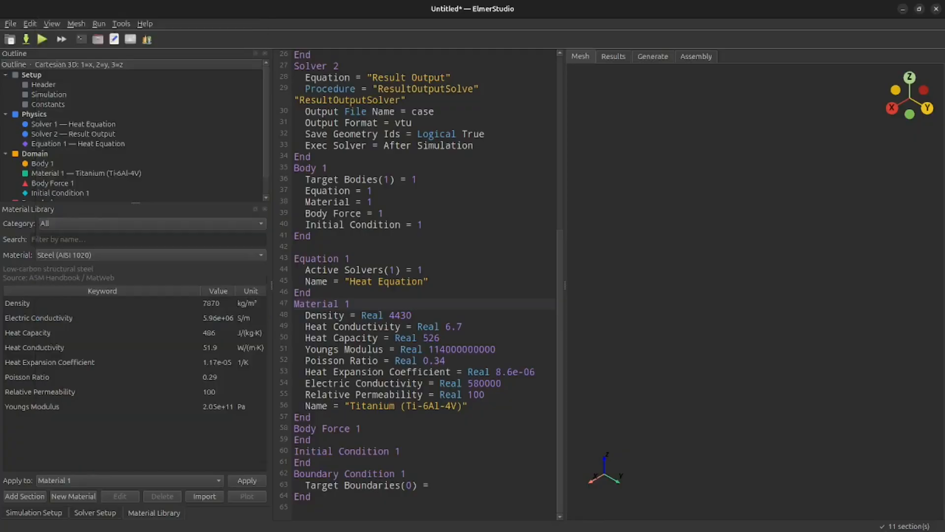
left_click(246, 480)
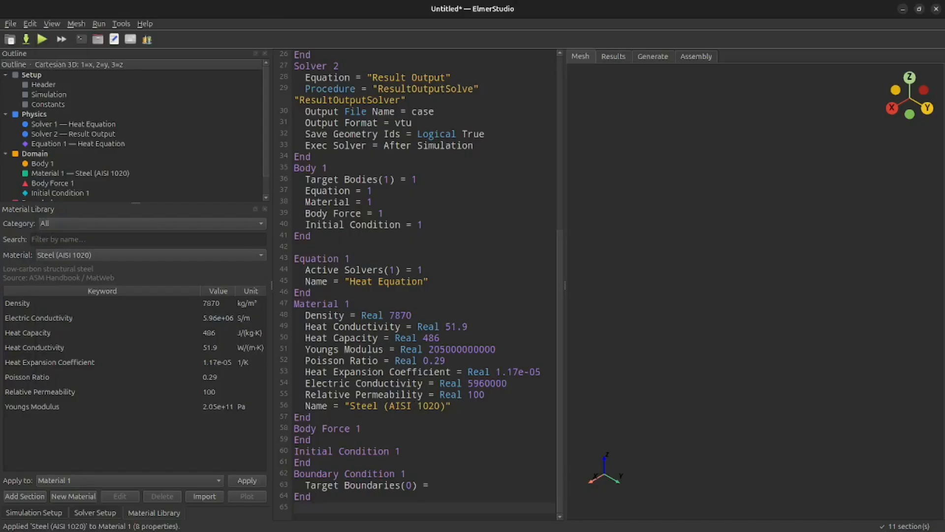
left_click_drag(271, 286, 227, 285)
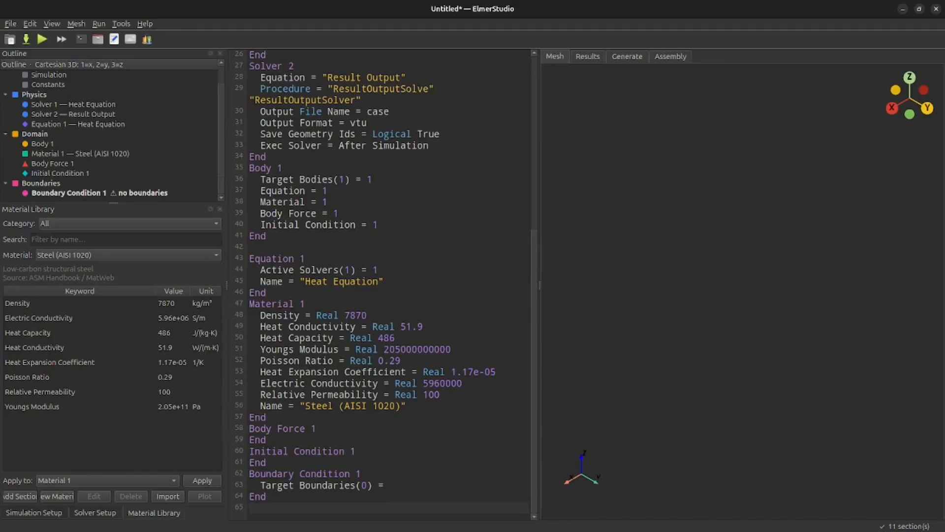
- Examine the Initial Condition 1 and Body Force 1 sections and the section types that can be added under Domain
left_click(60, 174)
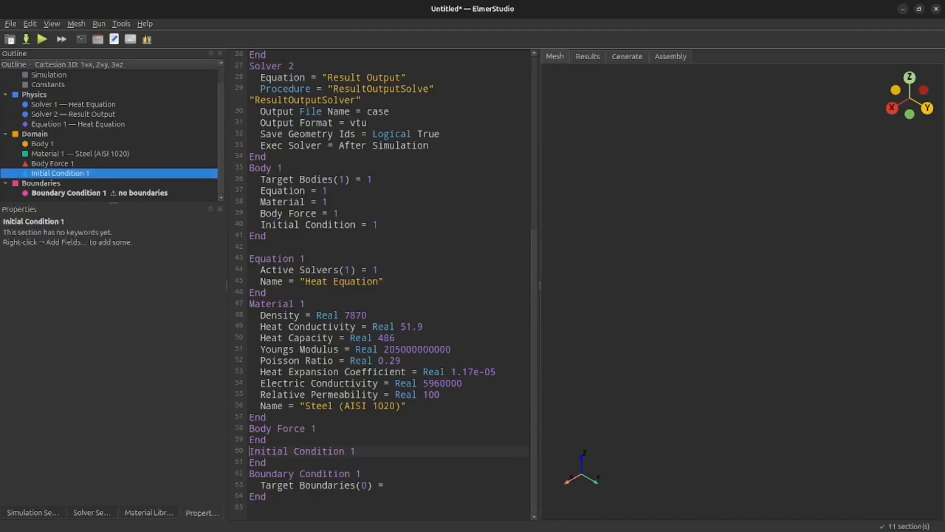
left_click(53, 164)
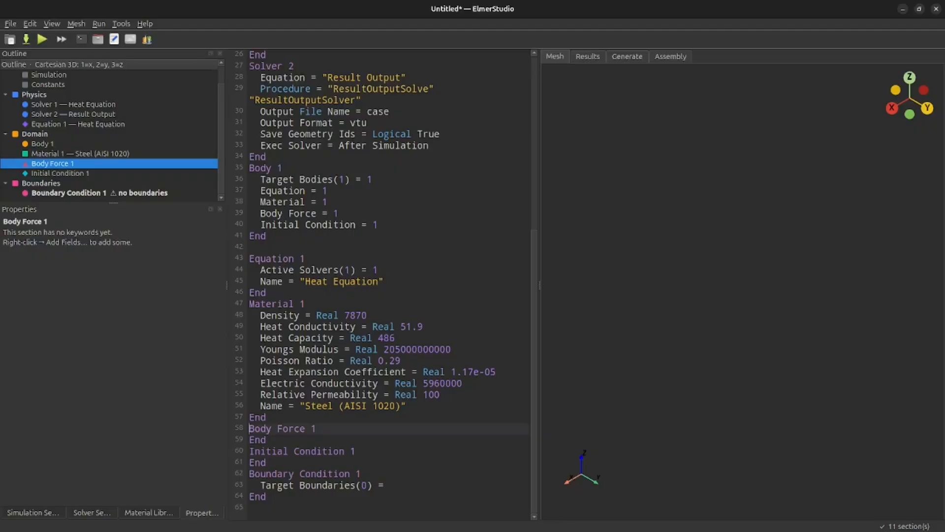
right_click(49, 136)
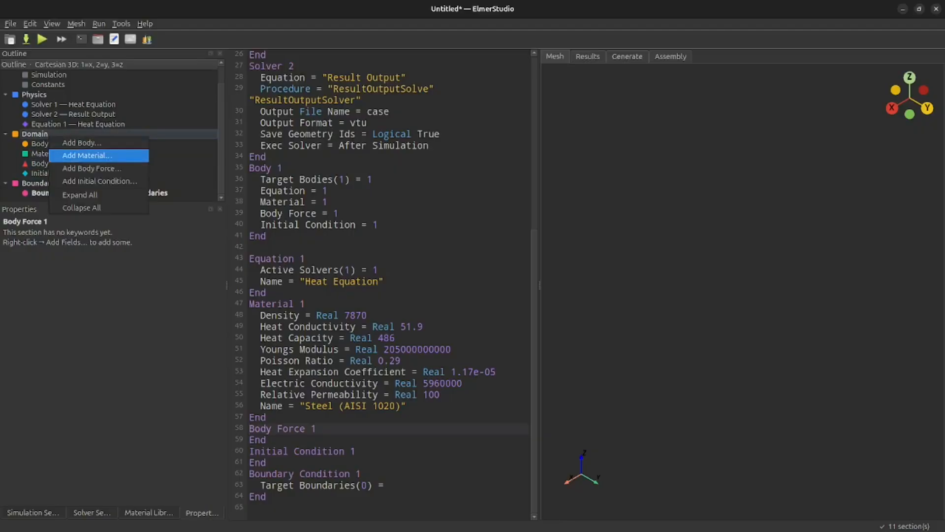
key("Escape")
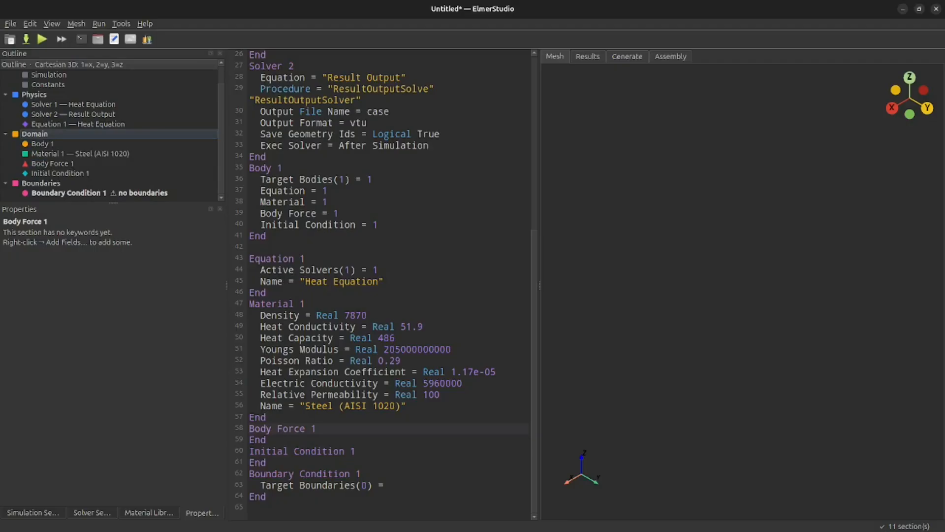
left_click(60, 173)
left_click(266, 156)
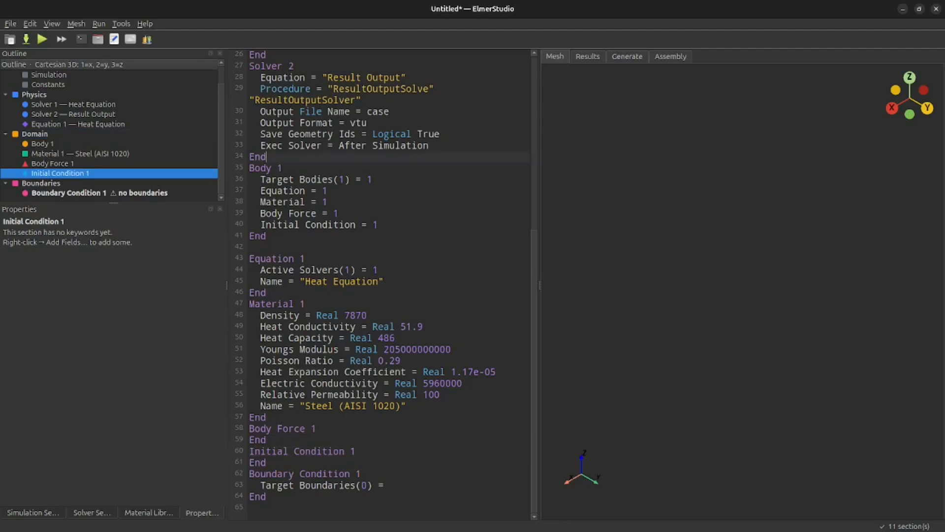
left_click(35, 134)
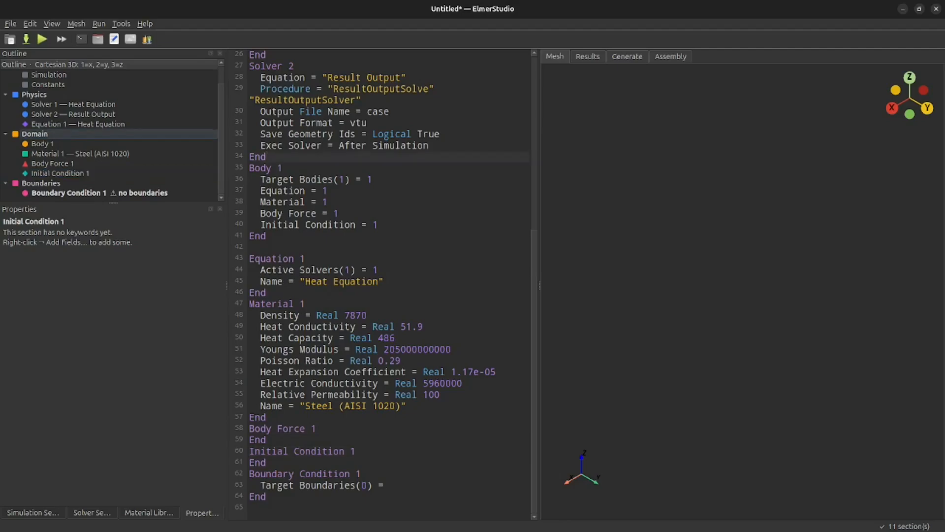
- Review the two solvers, the option to add boundary conditions, and the Body 1, Body Force 1 and Material 1 sections
left_click(73, 104)
left_click(74, 114)
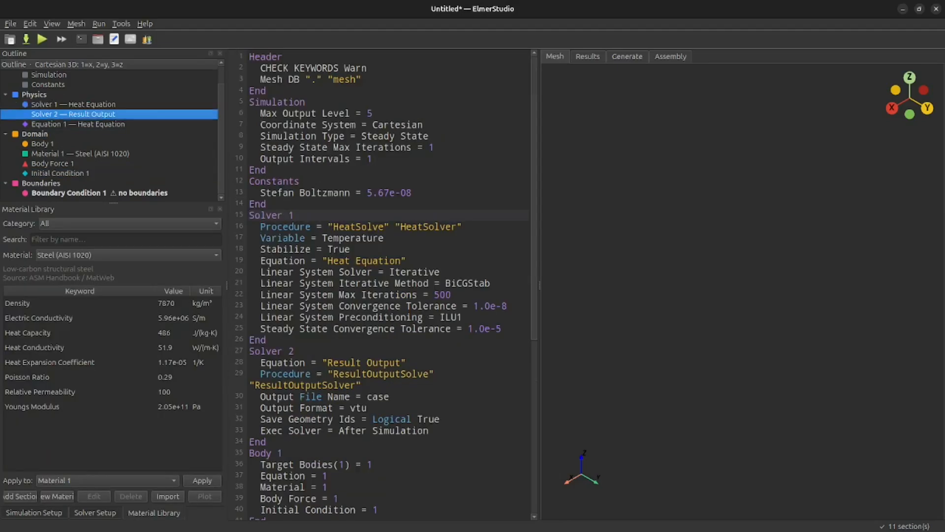
left_click(73, 105)
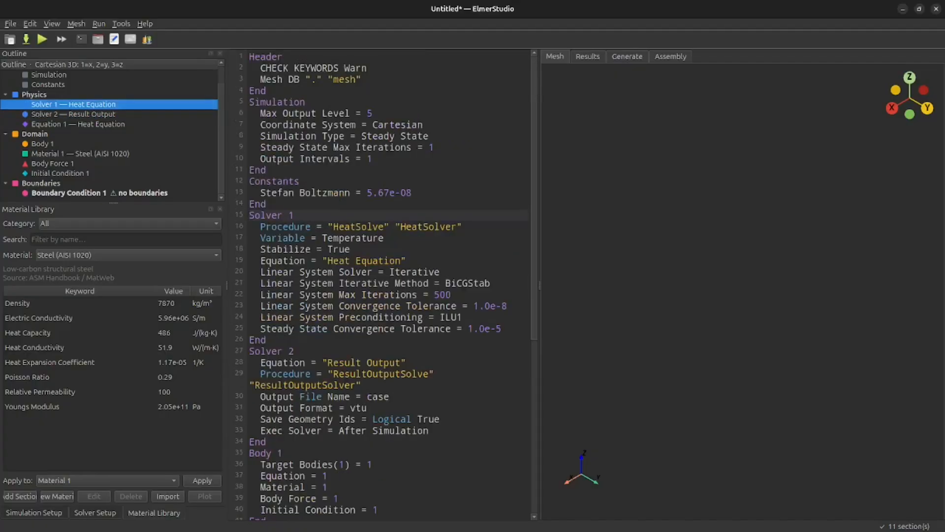
right_click(72, 183)
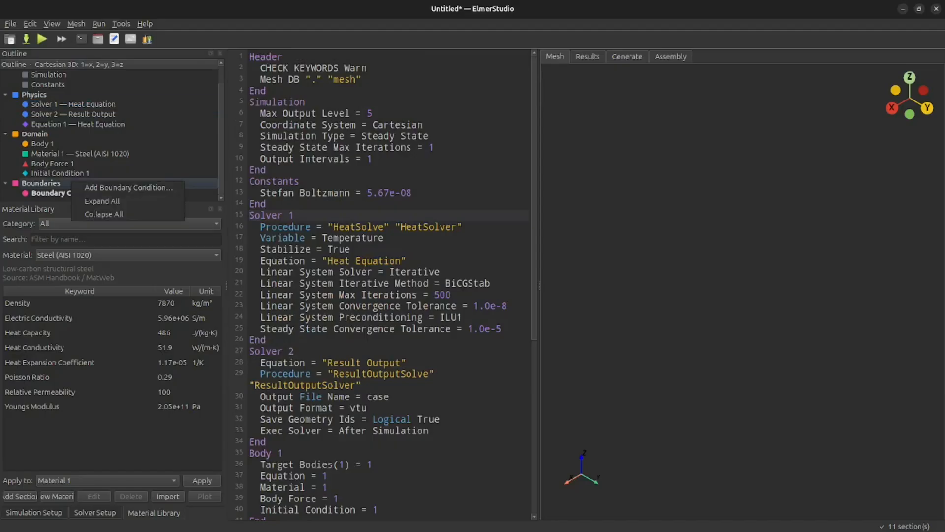
left_click(61, 182)
left_click(49, 143)
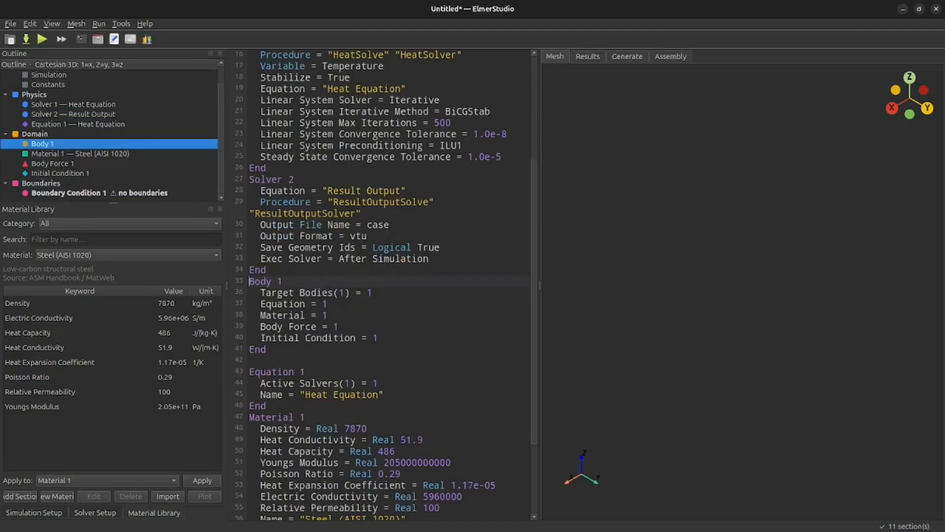
left_click(61, 154)
left_click(53, 164)
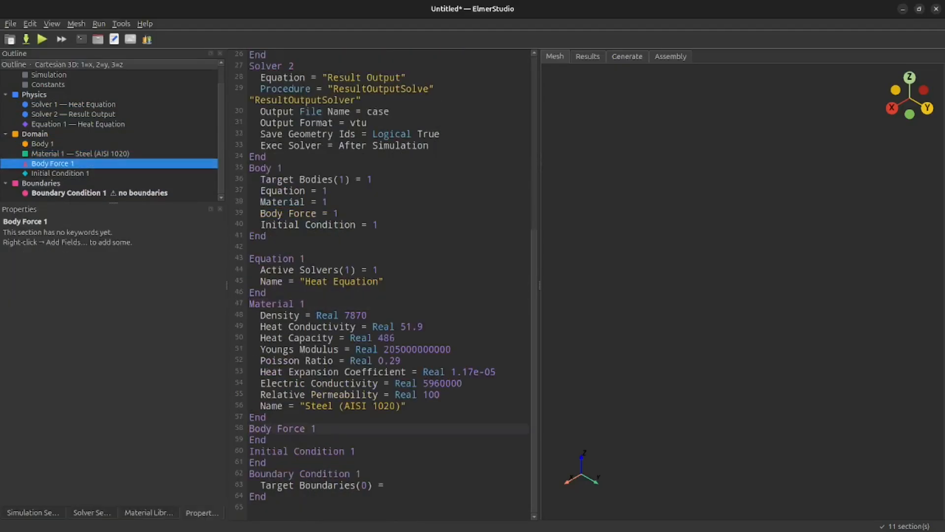
left_click(61, 154)
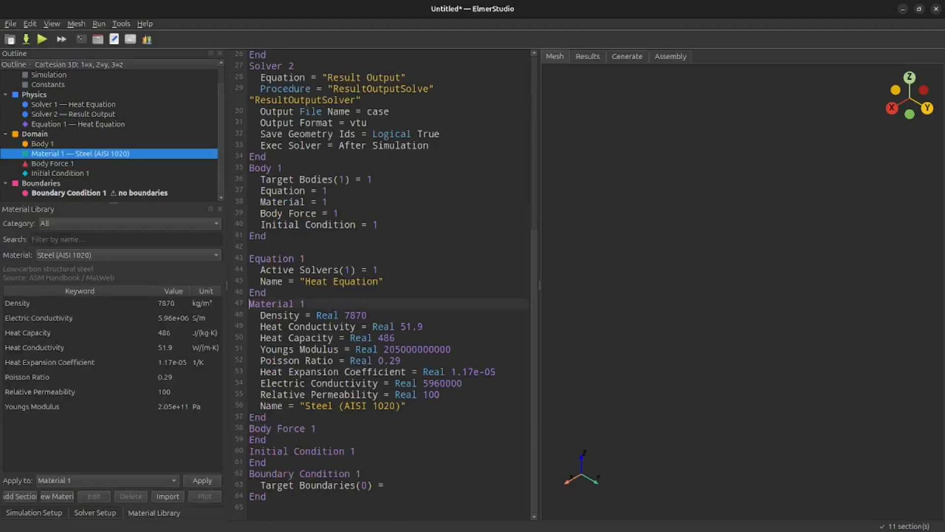
- Look over the simulation setup, solver setup and material library settings, and review the SIF from its beginning
left_click(34, 512)
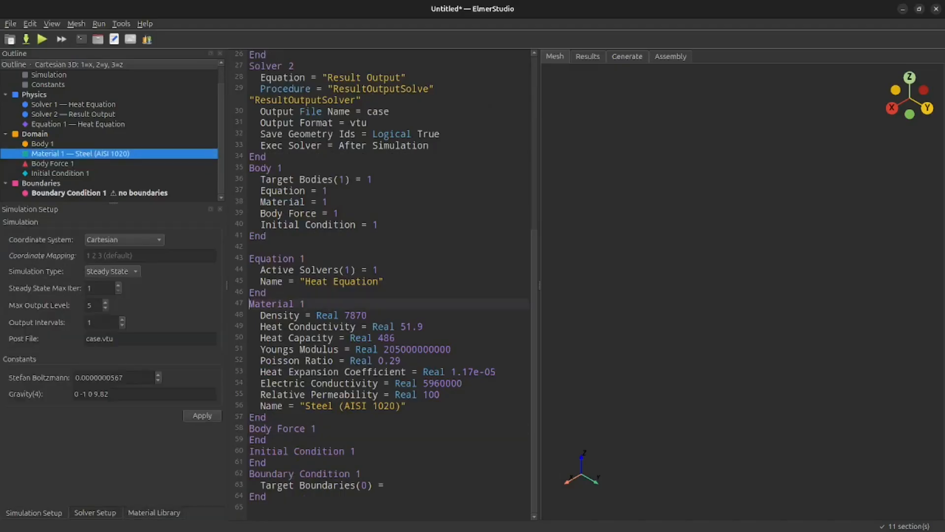
left_click(95, 512)
left_click(154, 513)
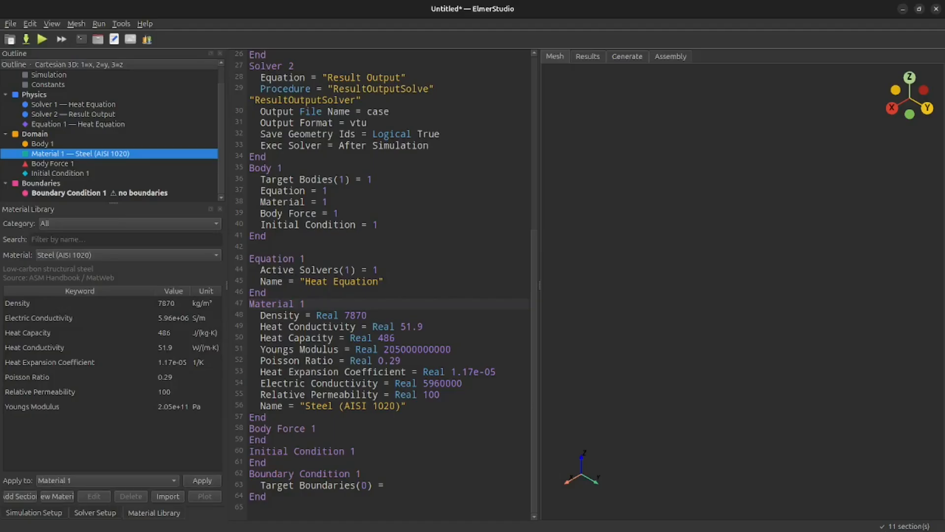
scroll(109, 134, "up", 1)
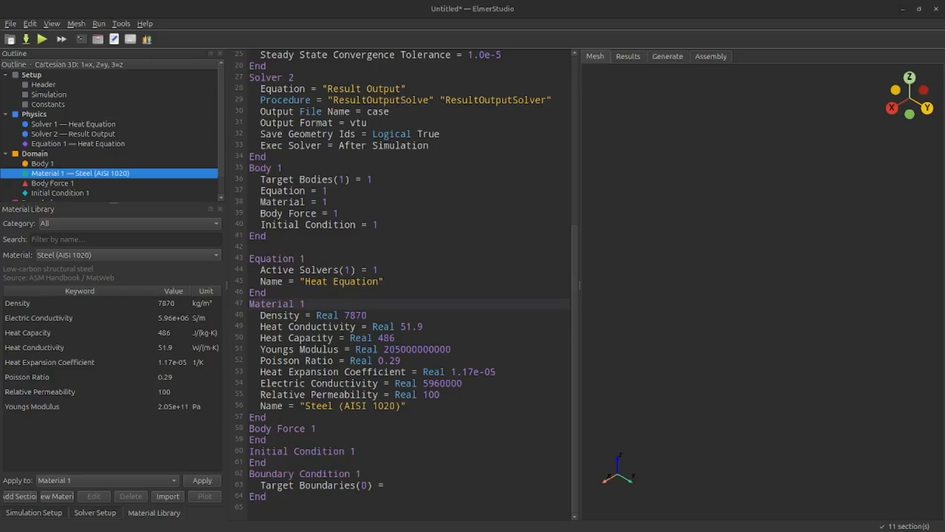
scroll(409, 284, "up", 8)
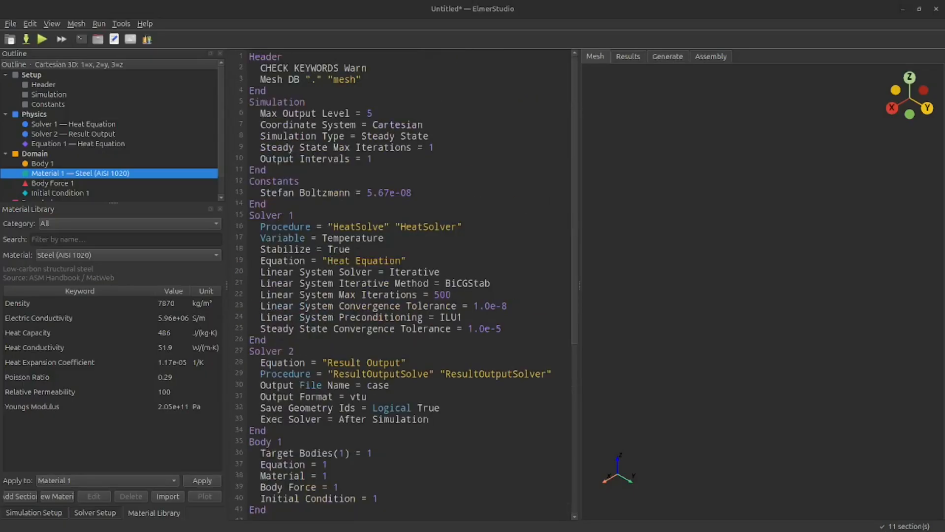
key("alt+m")
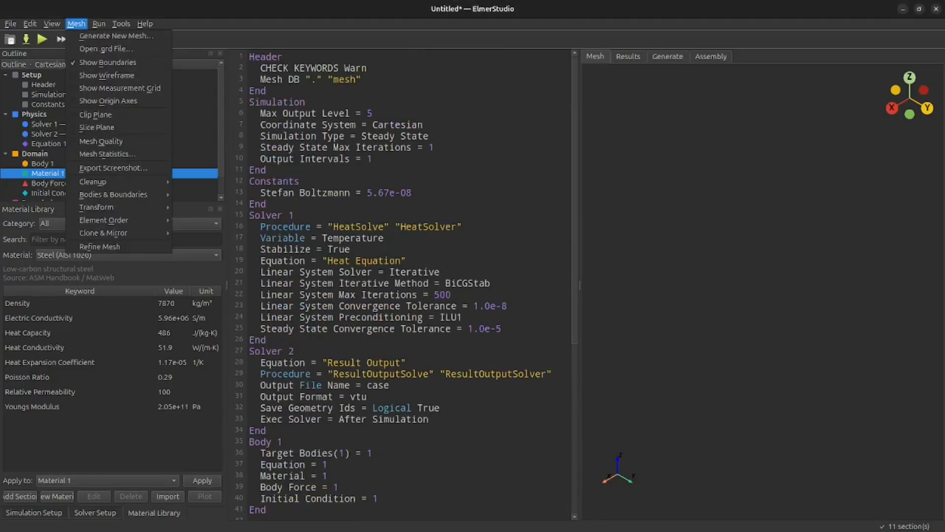
key("Down")
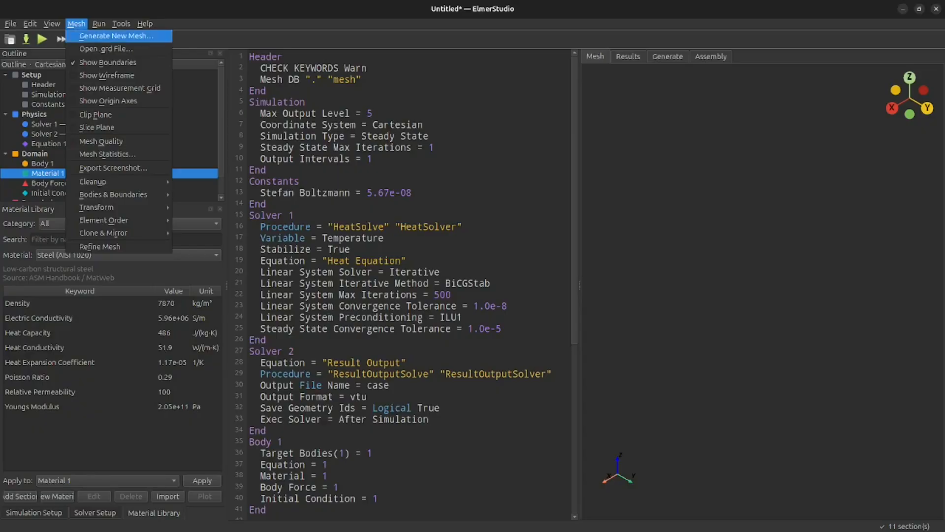
mouse_move(145, 23)
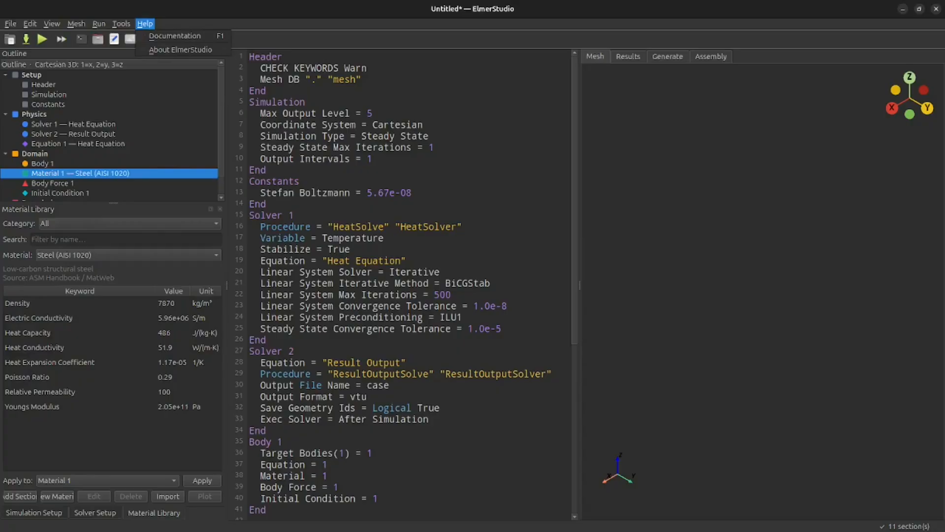
- Start a mesh import, save the SIF file as heat_sim in the case_1_tutorial folder, and dismiss the import choice
key("Left")
key("Left")
key("Left")
key("Left")
key("Left")
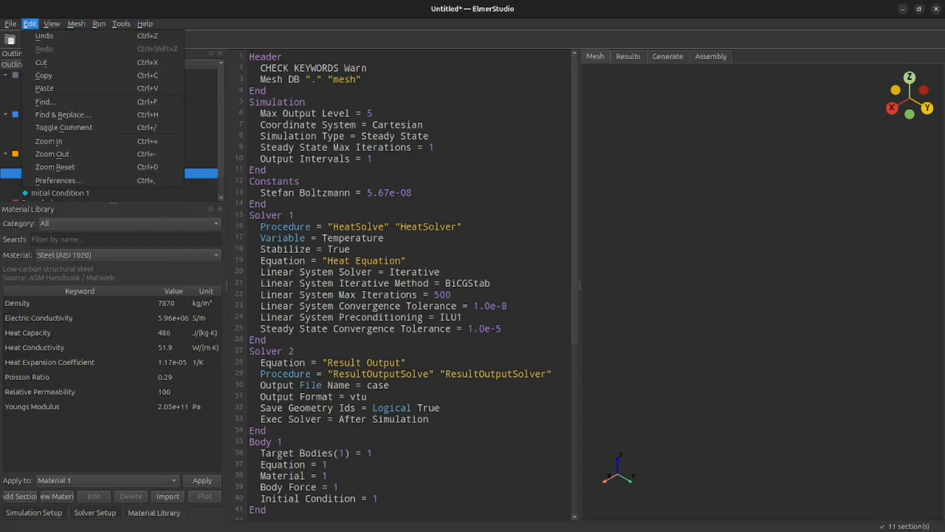
key("Left")
key("Down")
key("Down")
key("Down")
key("Down")
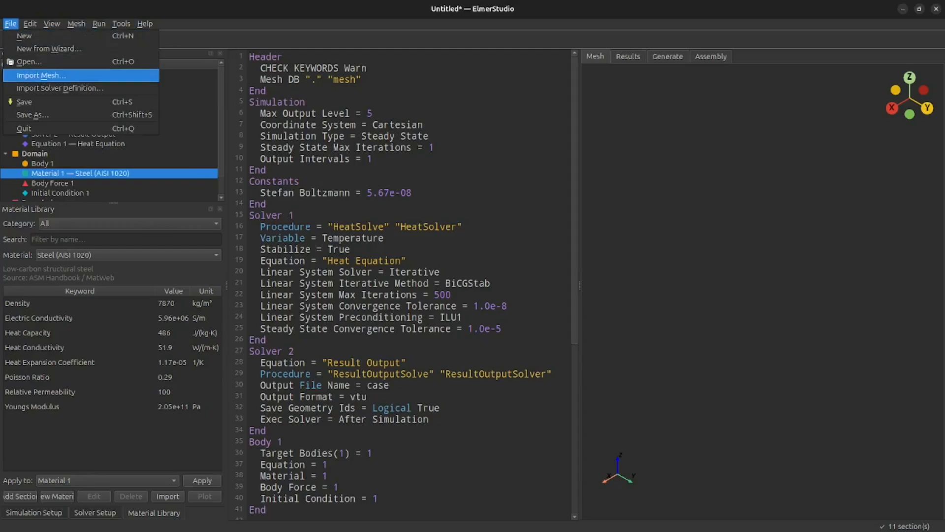
key("Return")
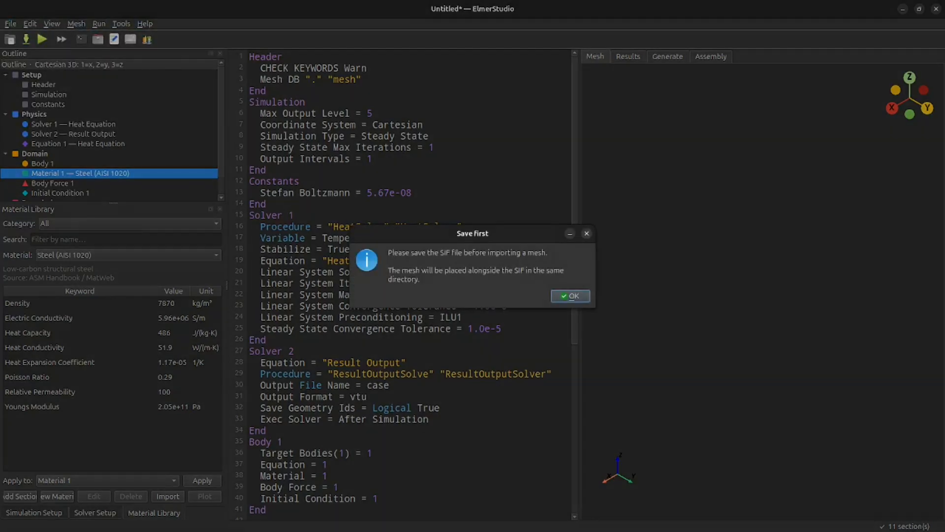
key("Return")
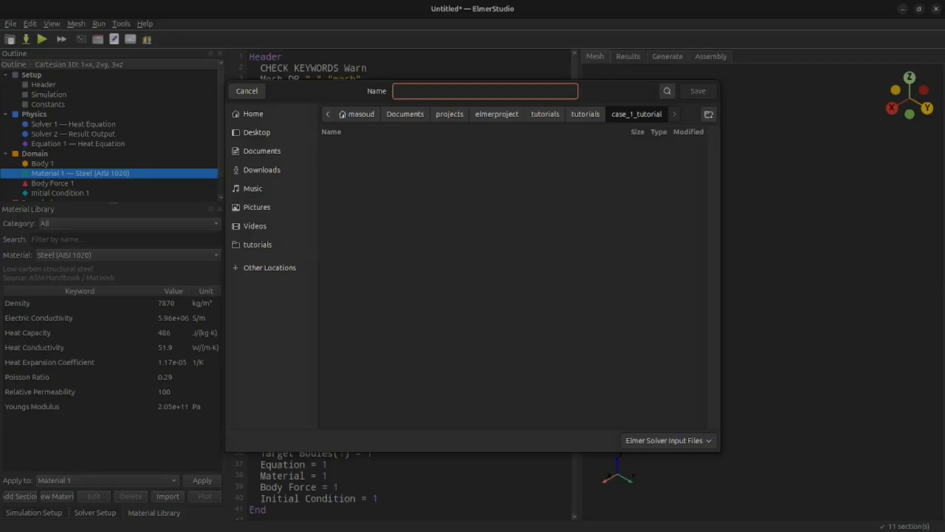
type("heat_sim")
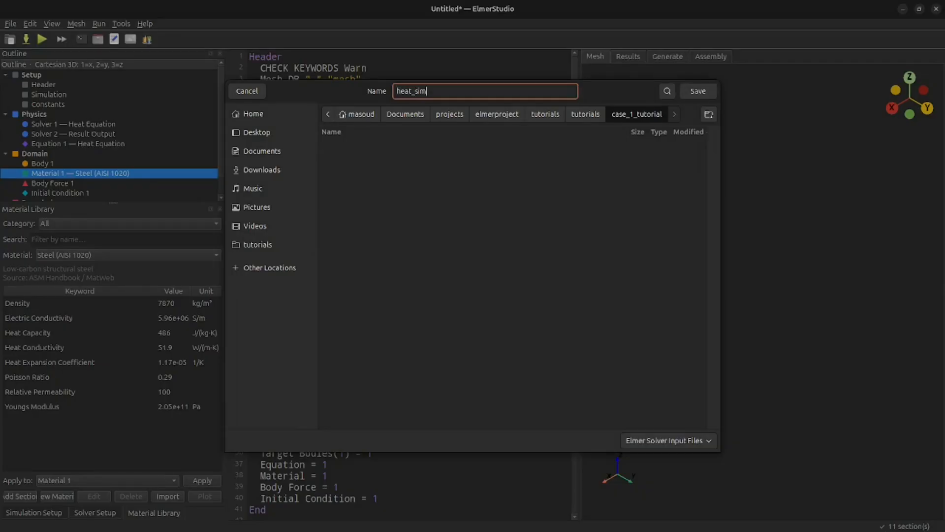
key("Return")
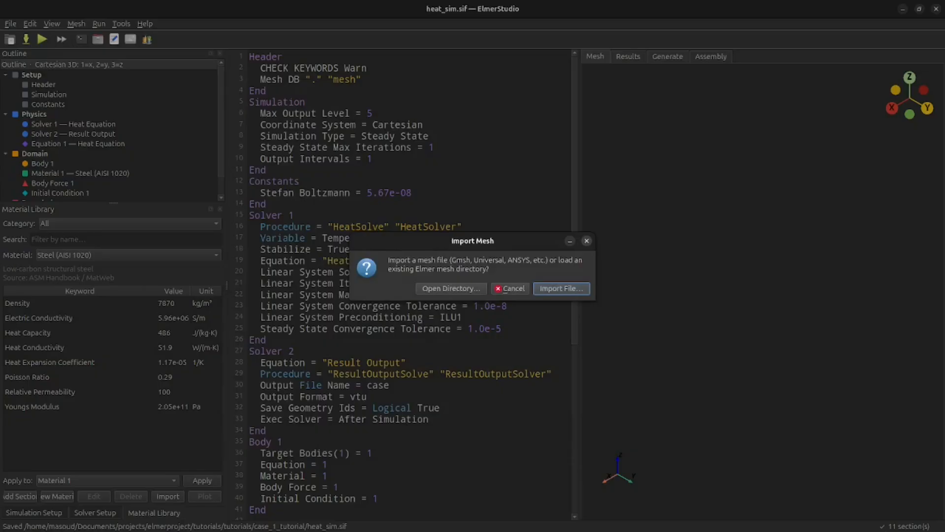
left_click(586, 240)
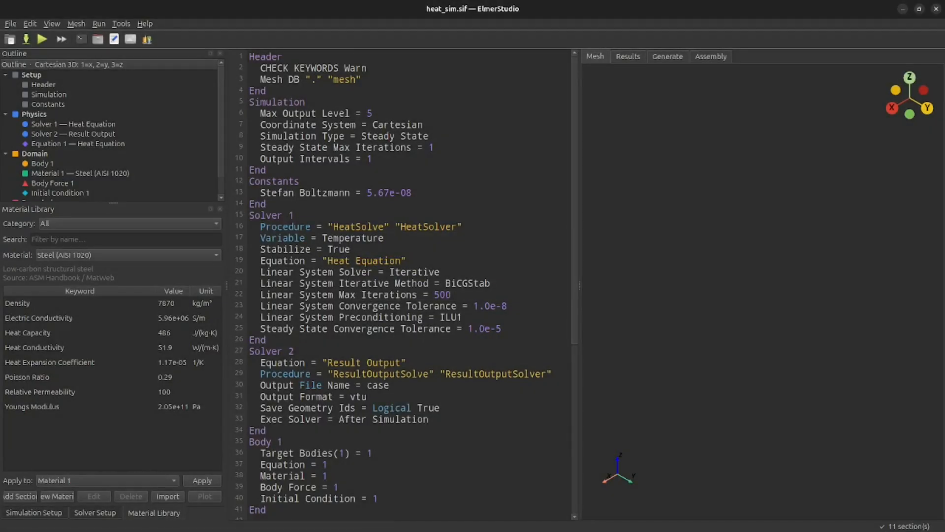
- Start generating a new mesh and compare the available templates, including Rectangle with hole, L-shape, Two-material plate, Layered slab and Segment
key("alt+m")
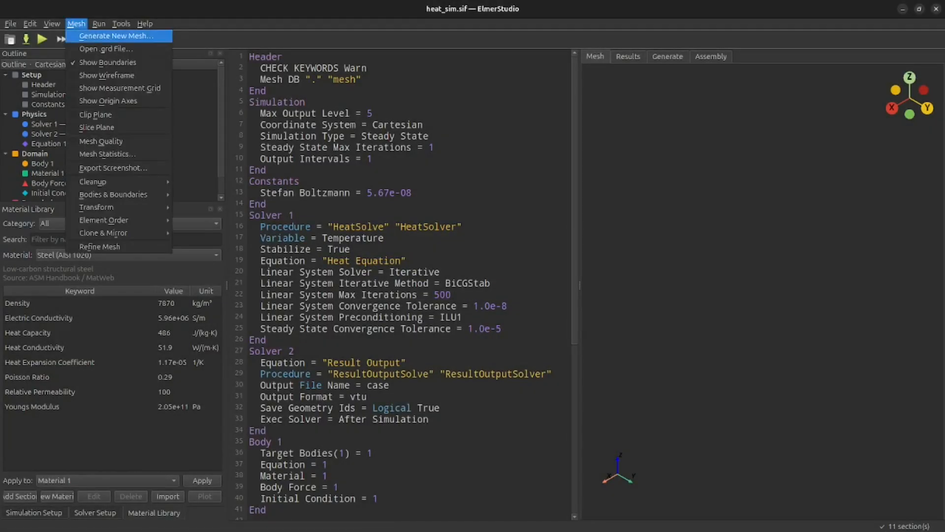
key("Return")
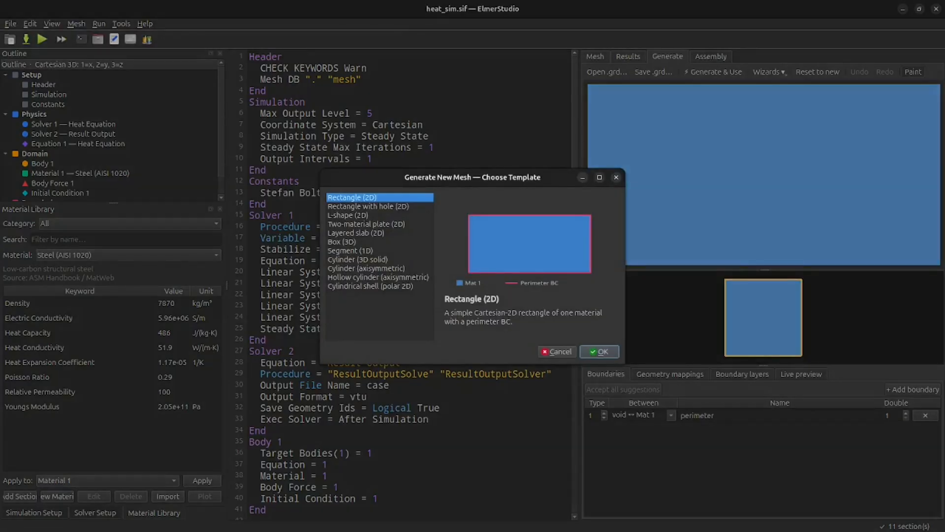
left_click(368, 207)
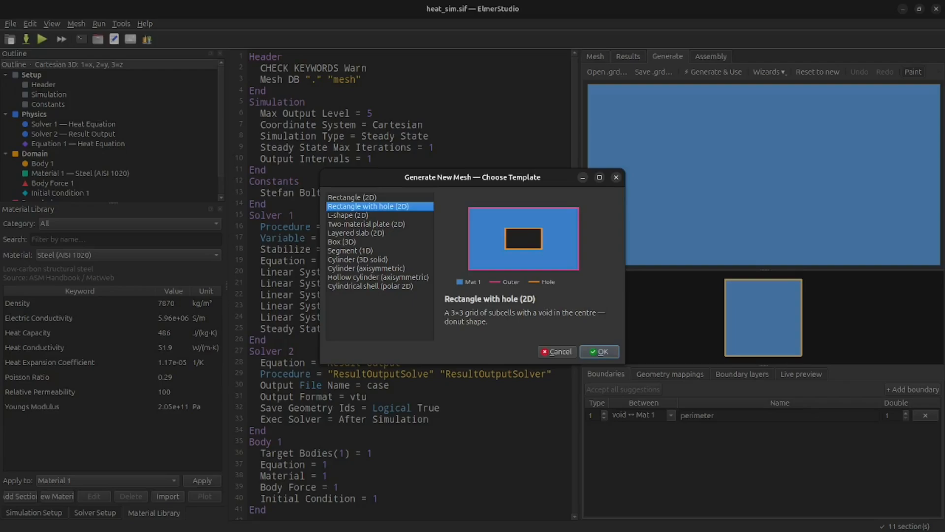
key("Down")
key("Down")
key("Down")
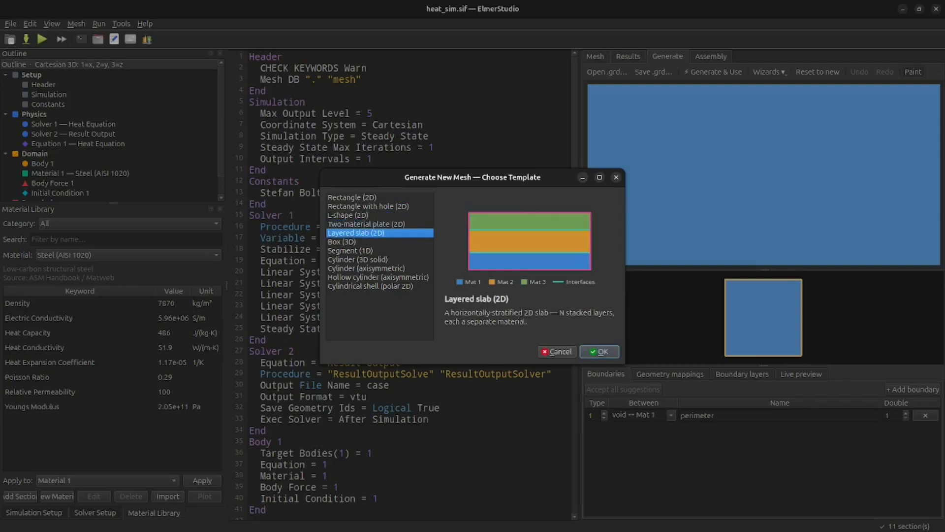
key("Down")
key("Up")
key("Up")
key("Up")
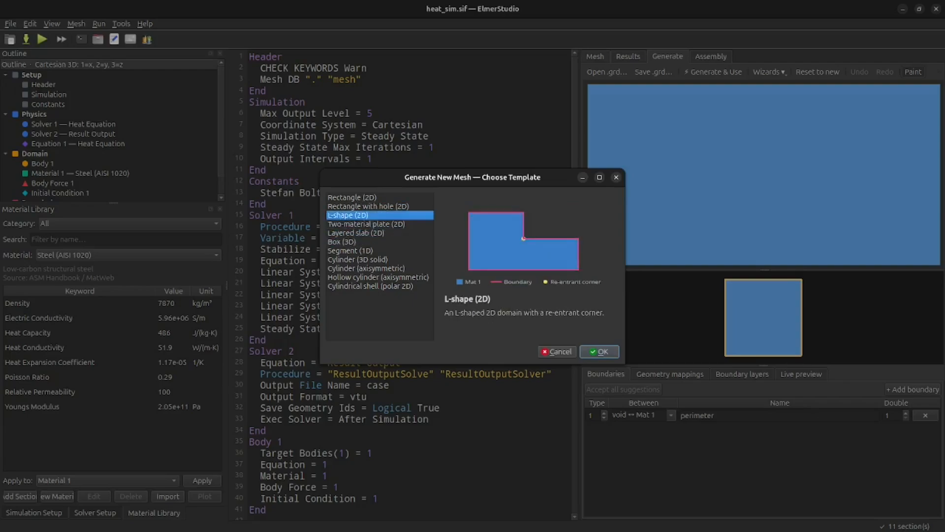
key("Down")
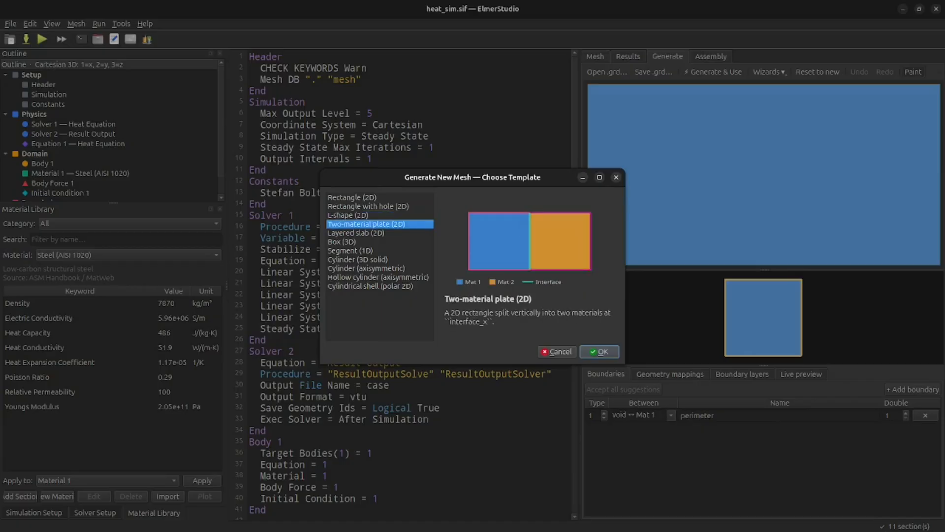
key("Down")
key("Down")
key("Down")
key("Up")
key("Up")
key("Down")
key("Down")
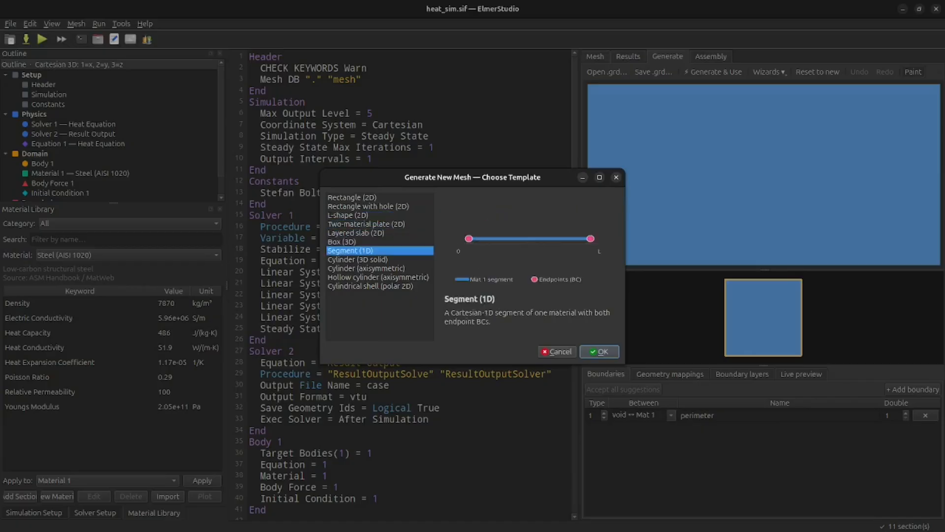
- Create the new mesh from the Rectangle (2D) template and widen the mesh generator over the SIF editor
left_click(352, 198)
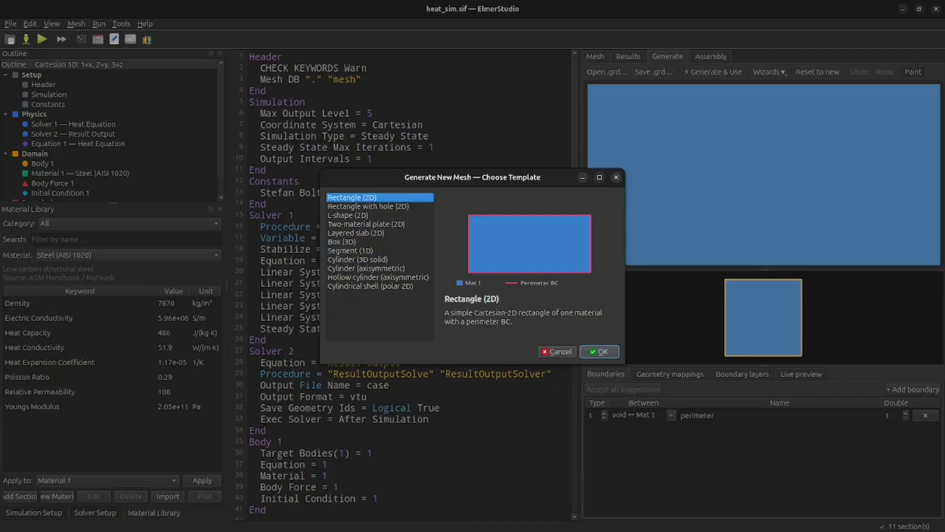
key("Return")
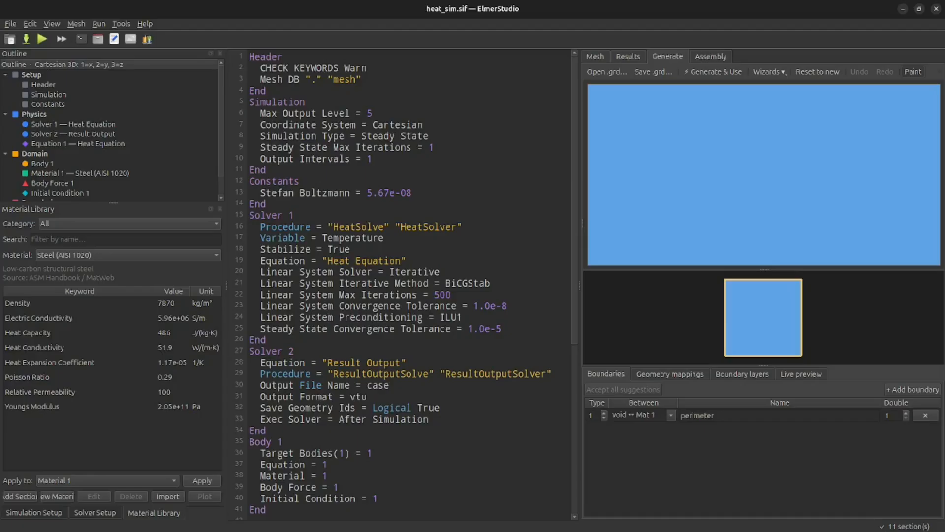
left_click_drag(580, 286, 229, 286)
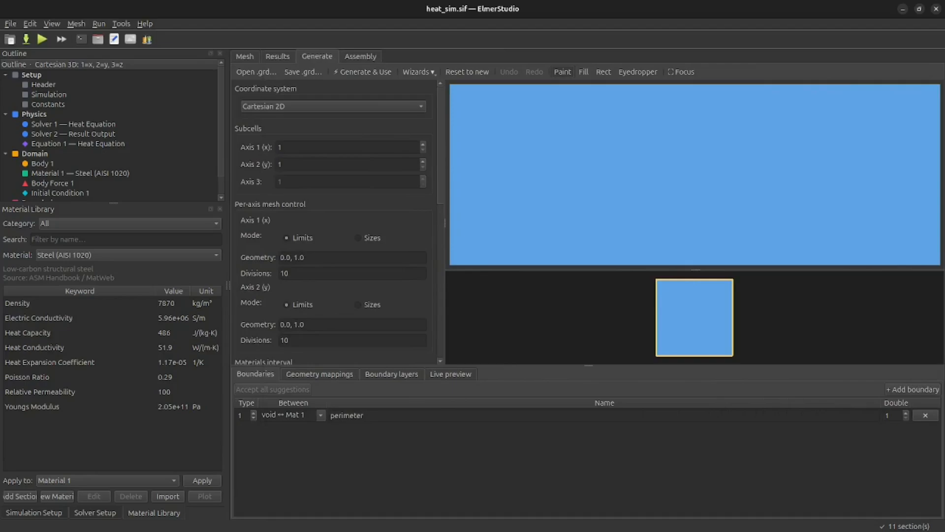
- Examine the rectangle's grid settings, its live preview, the geometry limits of both axes and the perimeter boundary
scroll(333, 224, "down", 11)
scroll(333, 224, "up", 11)
left_click(453, 374)
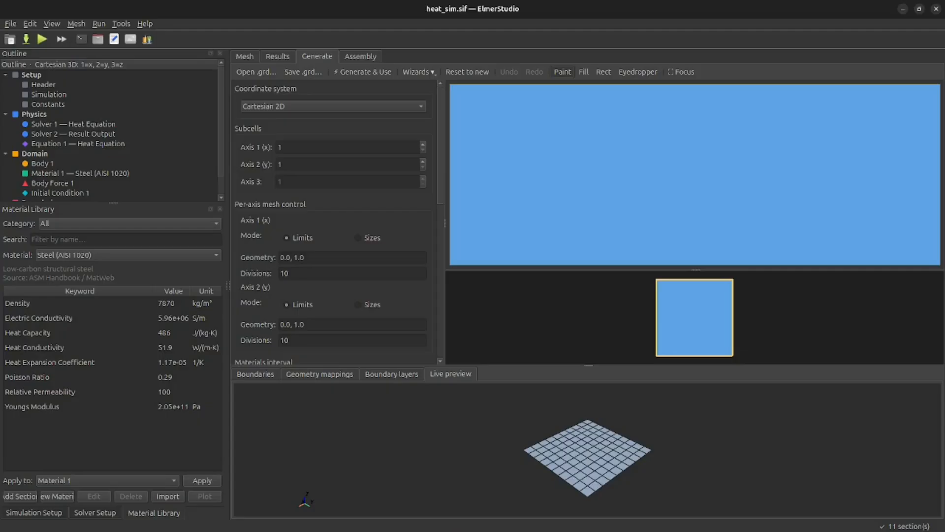
mouse_move(582, 461)
left_mouse_down()
mouse_move(581, 438)
mouse_move(593, 465)
mouse_move(584, 447)
mouse_move(582, 464)
left_mouse_up()
scroll(335, 223, "down", 2)
scroll(335, 223, "up", 2)
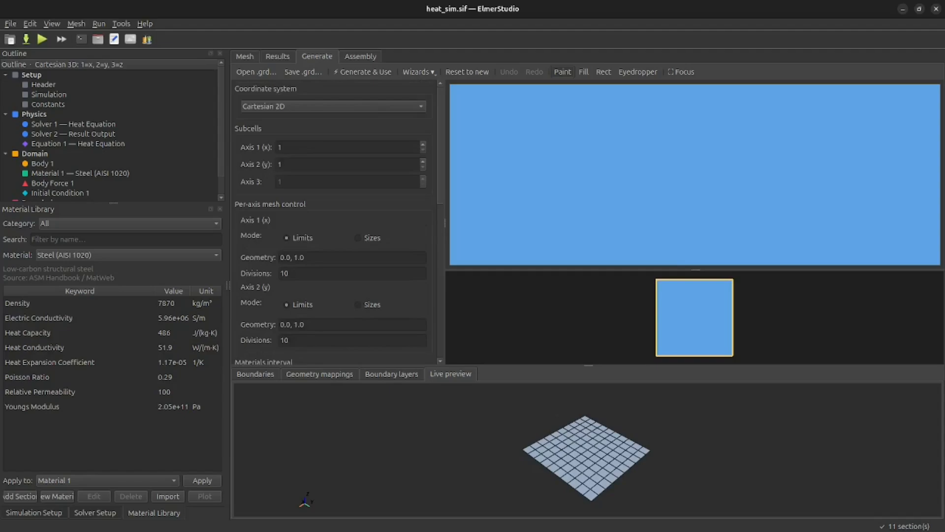
left_click(305, 500)
triple_click(353, 258)
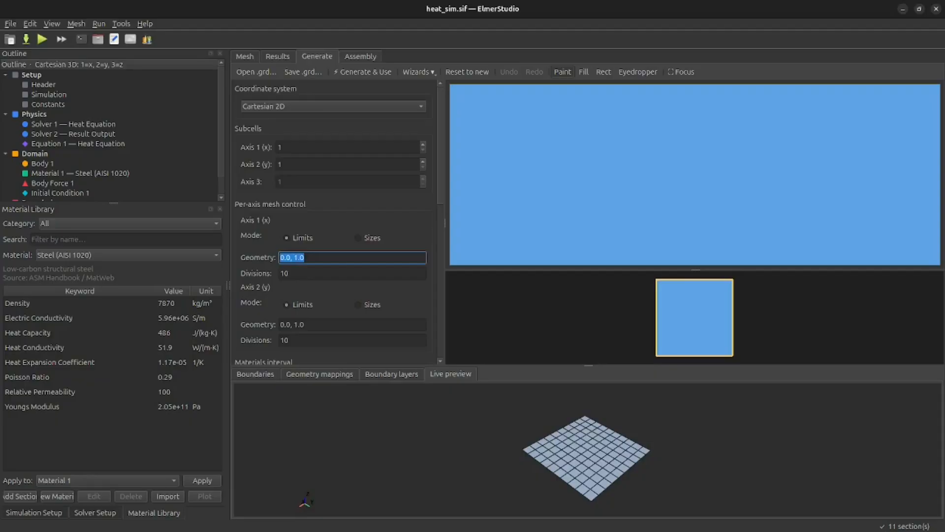
triple_click(352, 324)
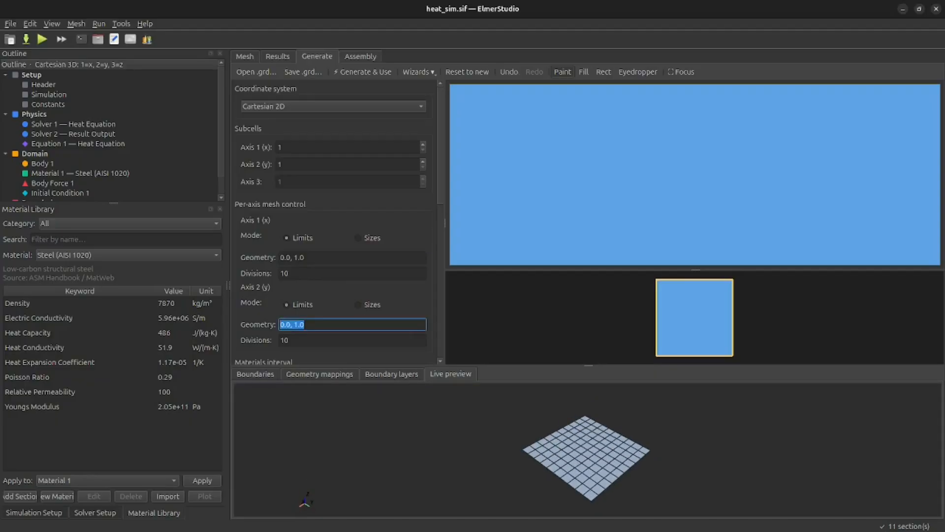
key("Tab")
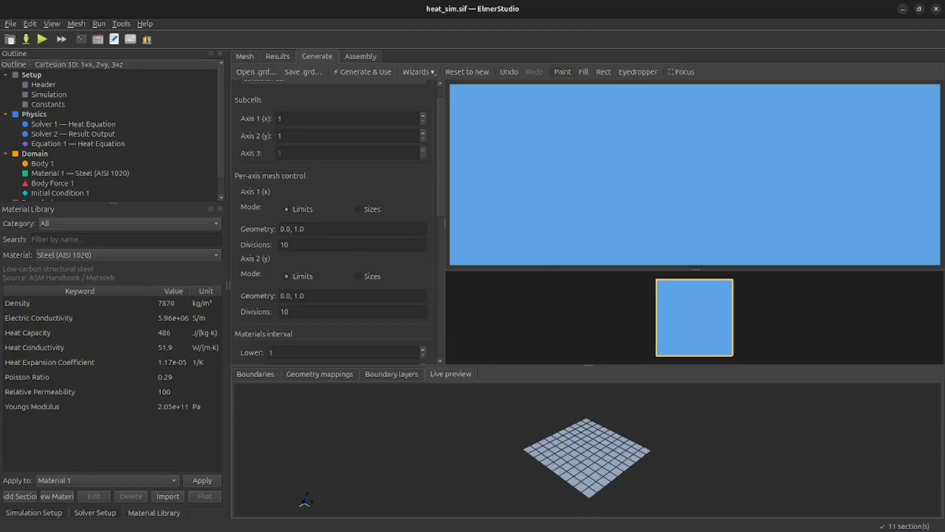
left_click(695, 355)
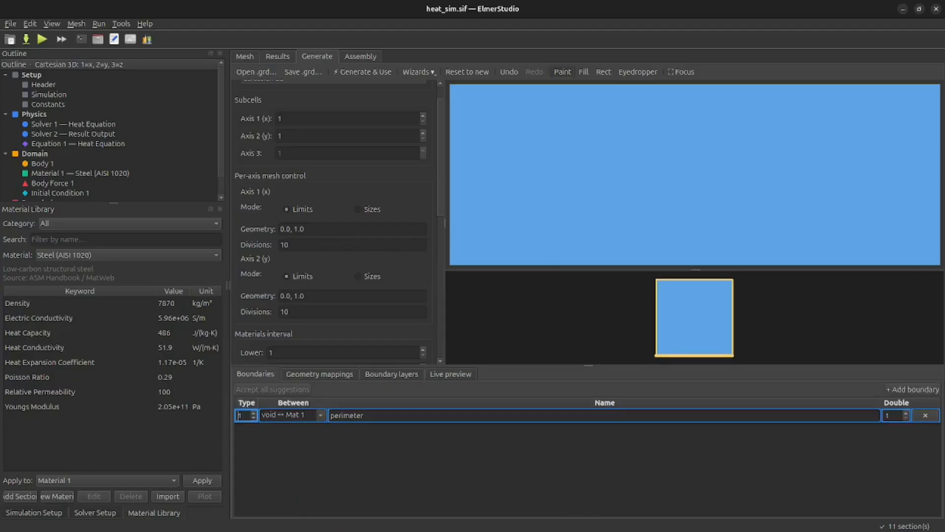
left_click(451, 374)
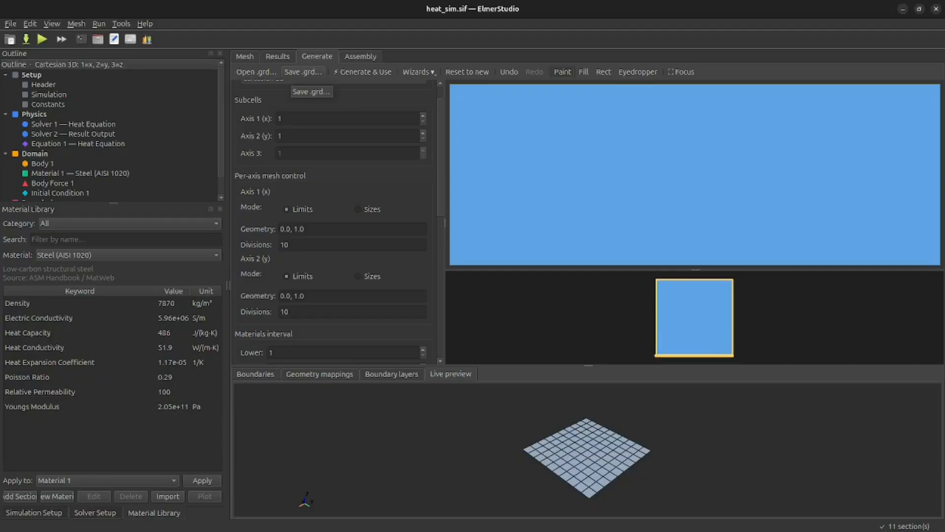
- Save the grid definition as mesh.grd in the tutorials/case_1_tutorial folder
left_click(302, 72)
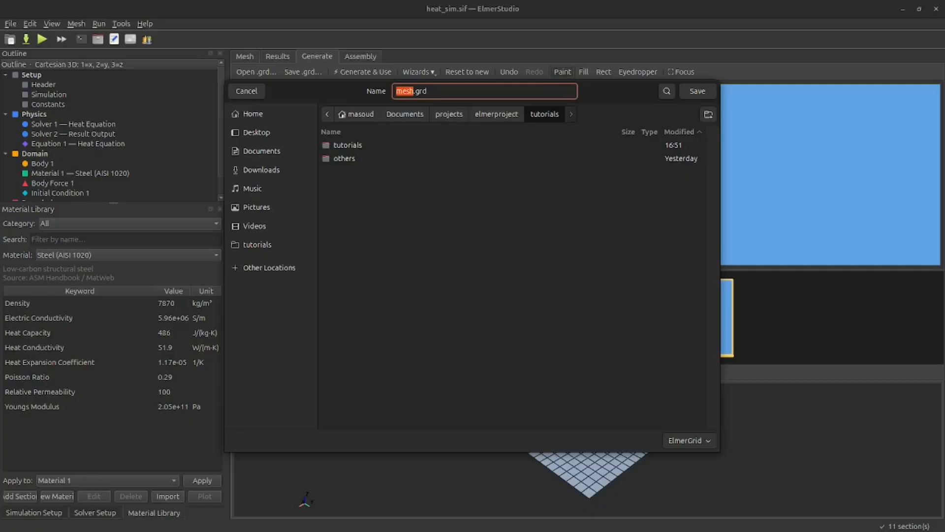
double_click(348, 145)
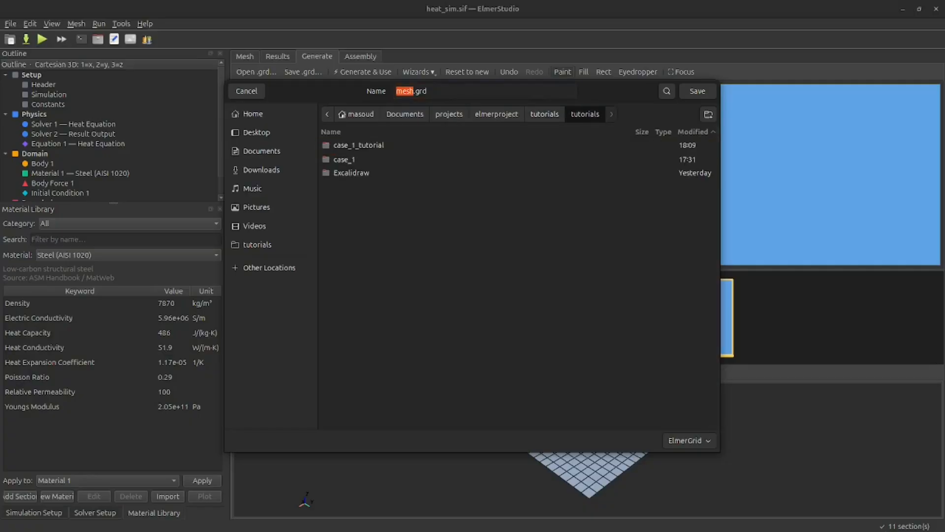
double_click(352, 145)
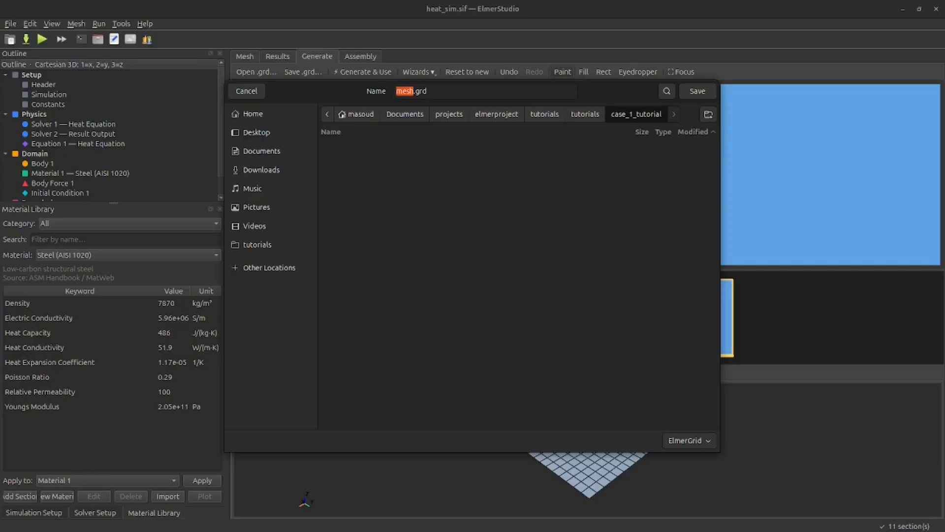
key("Return")
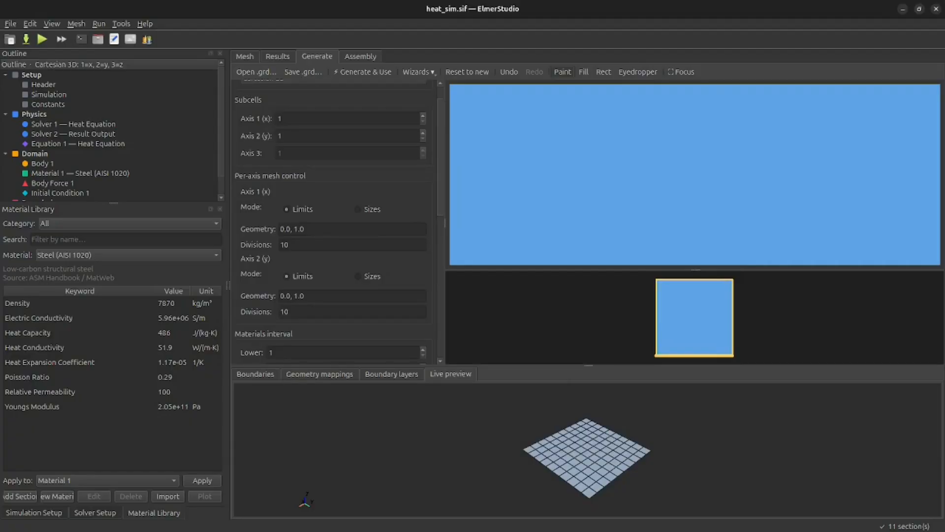
- Narrow the mesh generator to reveal the SIF editor again and switch to the mesh viewer
mouse_move(228, 286)
left_mouse_down()
mouse_move(478, 285)
mouse_move(232, 286)
left_mouse_up()
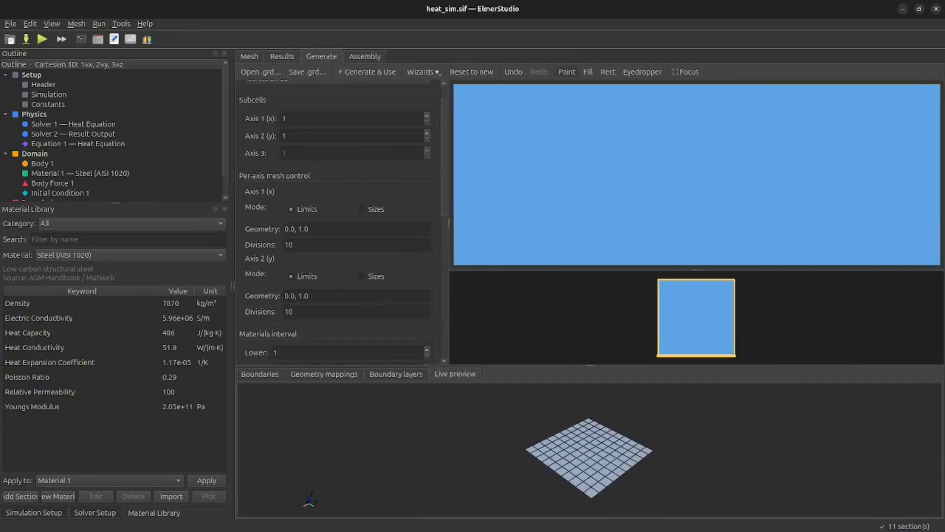
left_click_drag(233, 285, 628, 286)
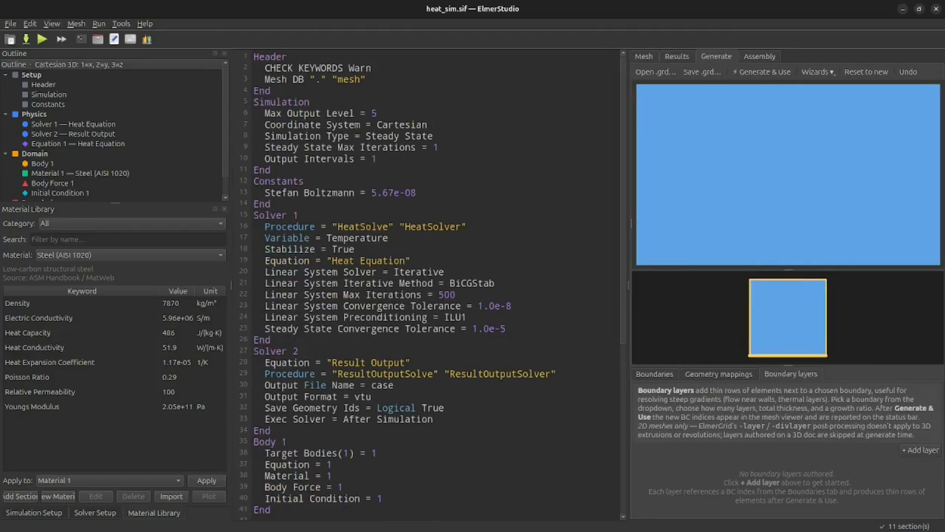
left_click(644, 56)
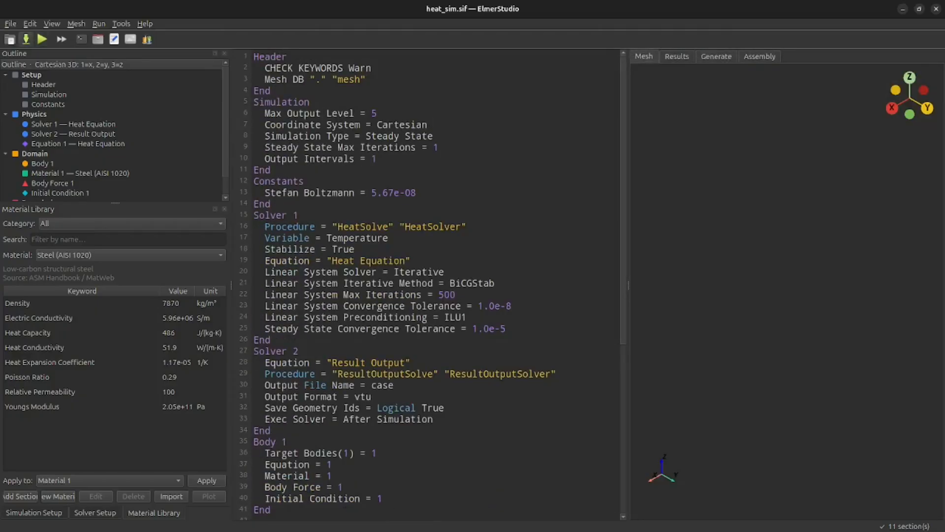
- Import mesh.grd from the case_1_tutorial folder as the mesh and widen the mesh viewer
left_click(10, 24)
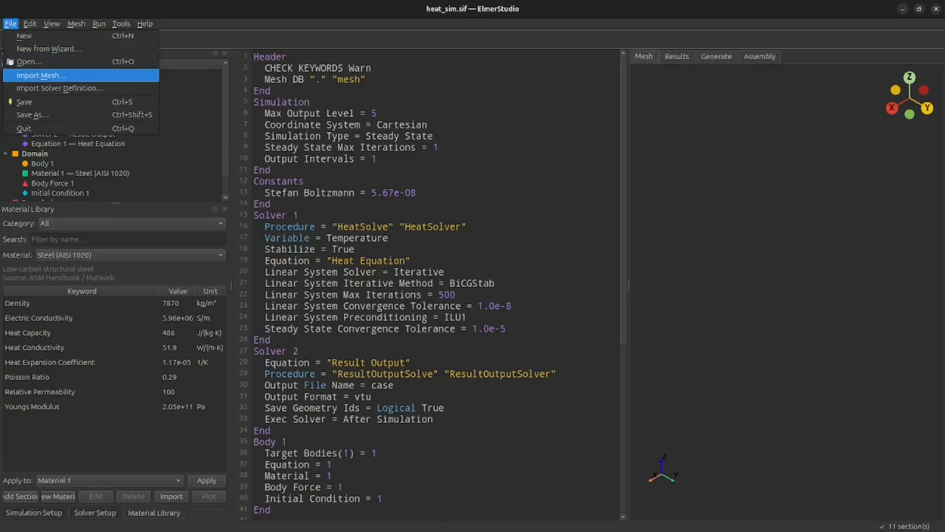
left_click(41, 75)
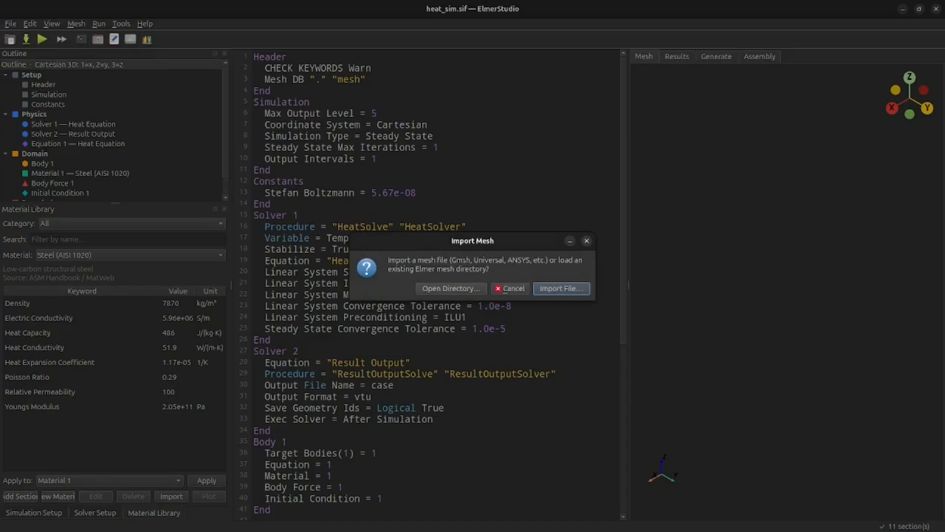
key("Return")
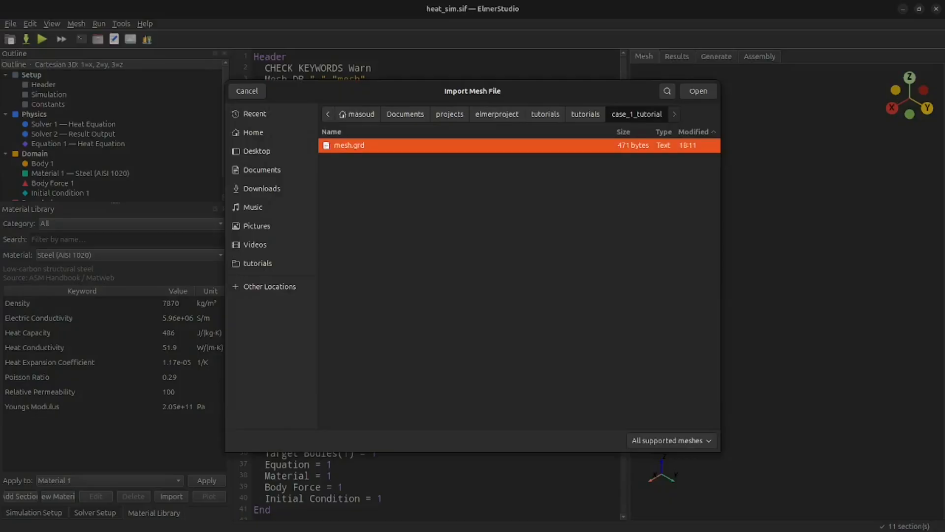
key("Return")
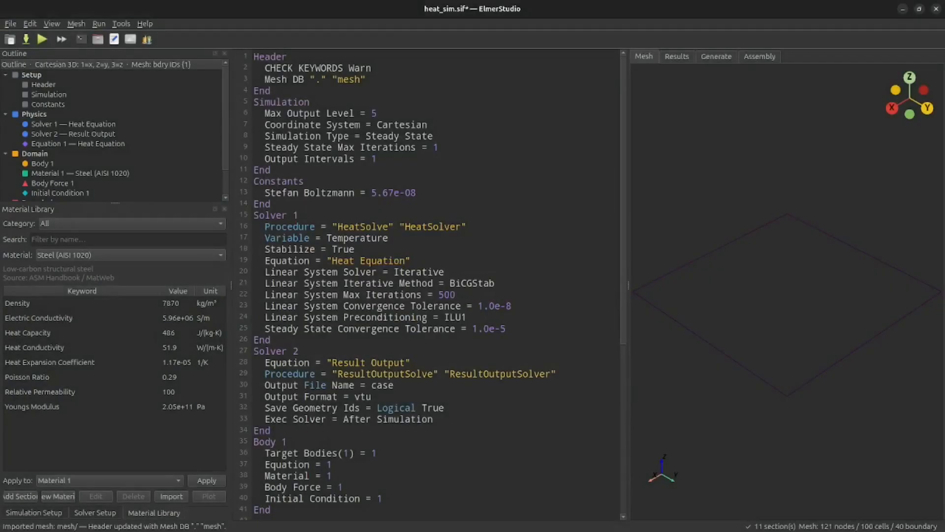
left_click_drag(628, 286, 541, 285)
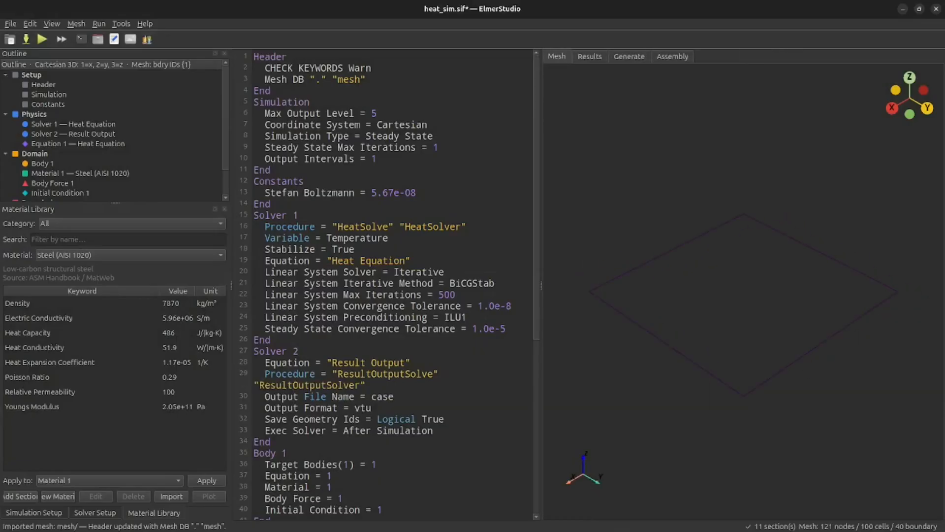
- Turn on the wireframe display for the imported rectangle mesh
mouse_move(742, 276)
left_mouse_down()
mouse_move(720, 320)
mouse_move(792, 290)
mouse_move(760, 275)
mouse_move(728, 283)
mouse_move(741, 290)
mouse_move(724, 278)
mouse_move(728, 269)
left_mouse_up()
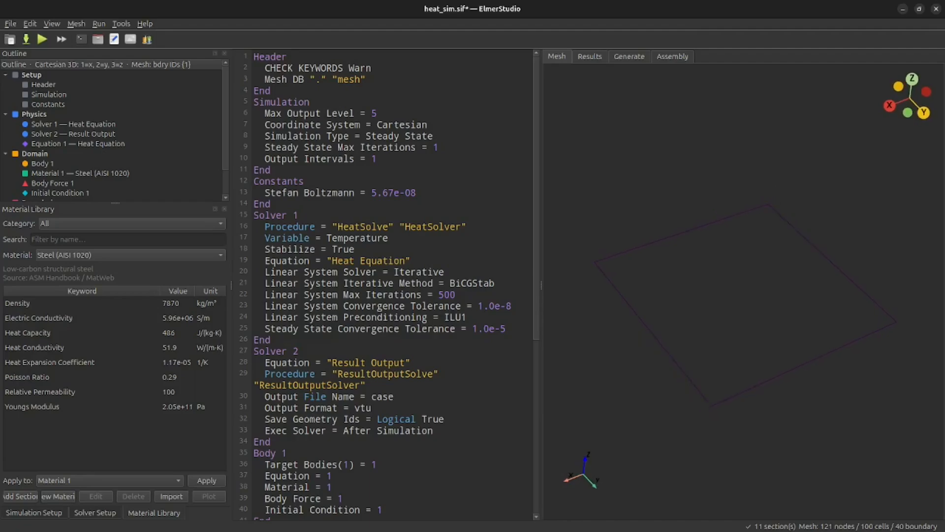
left_click(76, 24)
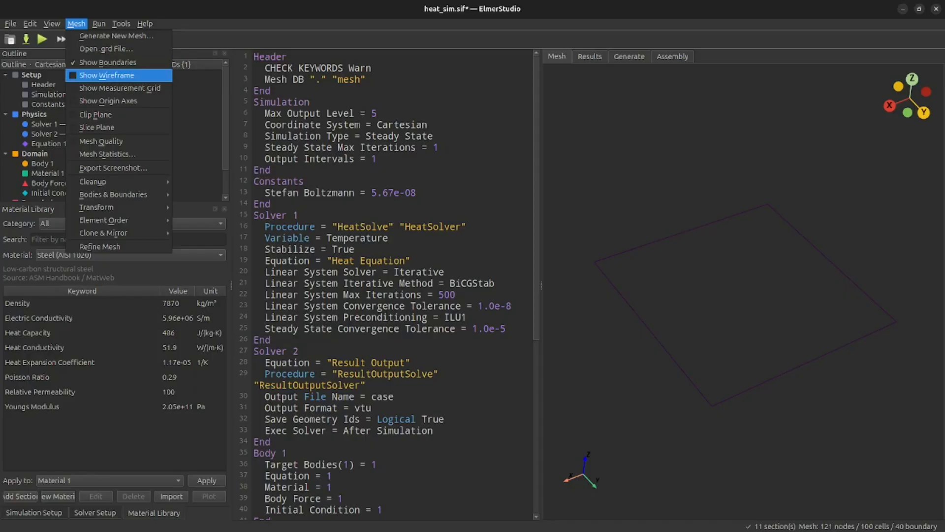
key("Return")
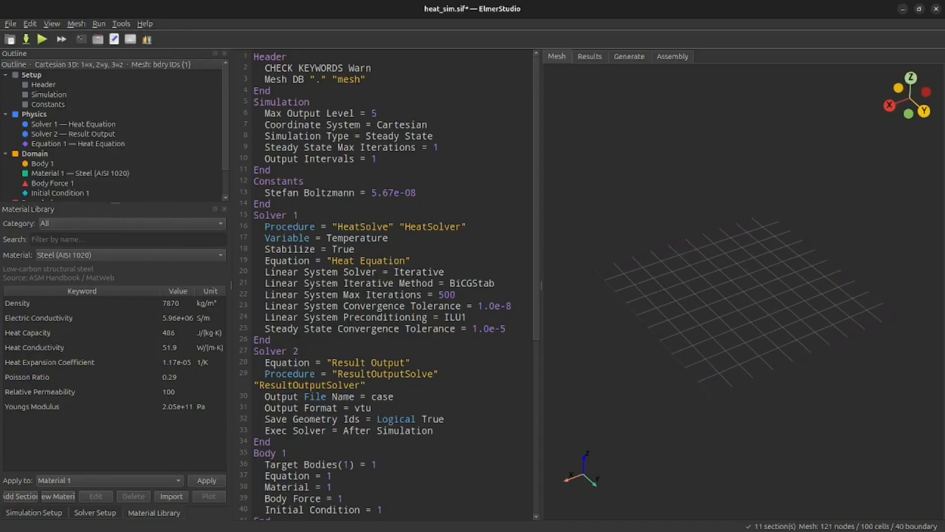
- Show the measurement grid, check the mesh dimensions along the Z axis view, and hide the grid again
key("alt+m")
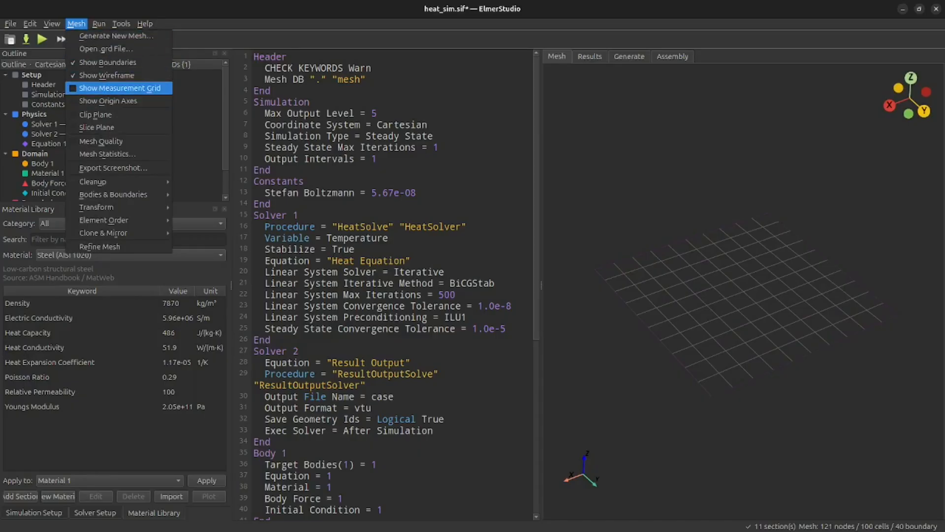
key("Return")
left_click_drag(768, 296, 733, 350)
left_click_drag(768, 285, 710, 354)
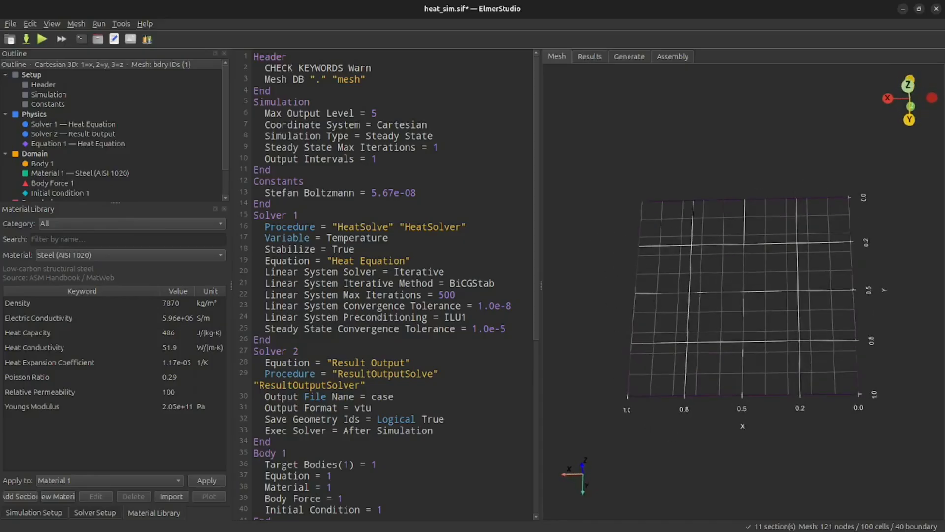
left_click(908, 84)
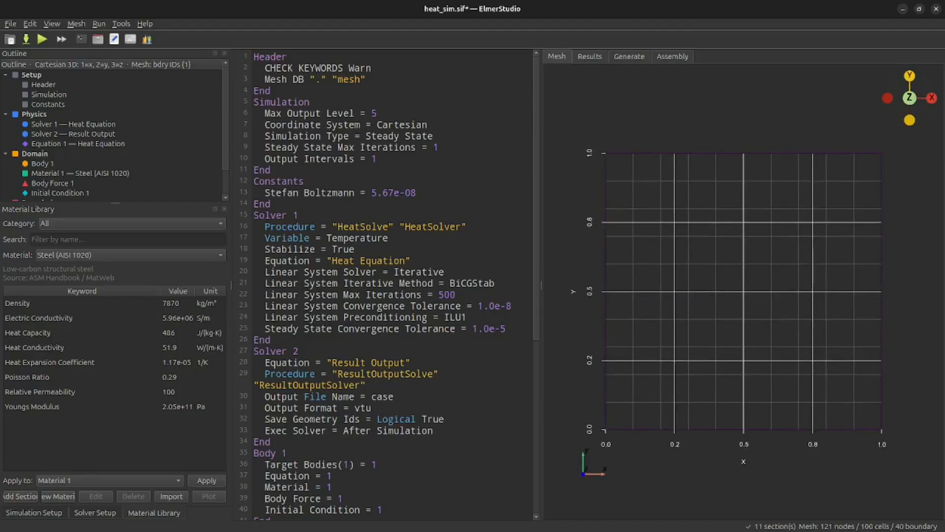
left_click(76, 24)
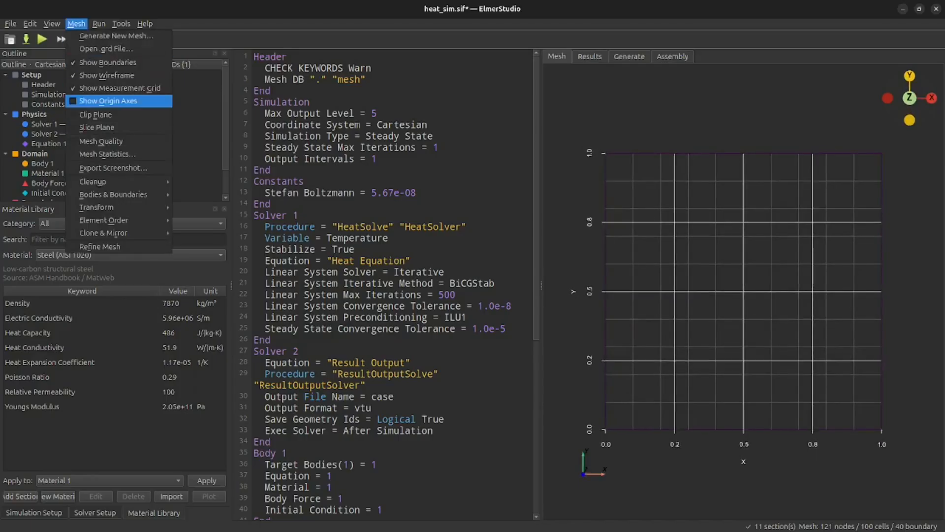
left_click(118, 88)
- Show the origin axes on the mesh to check its position, and hide them again
left_click_drag(748, 334, 720, 217)
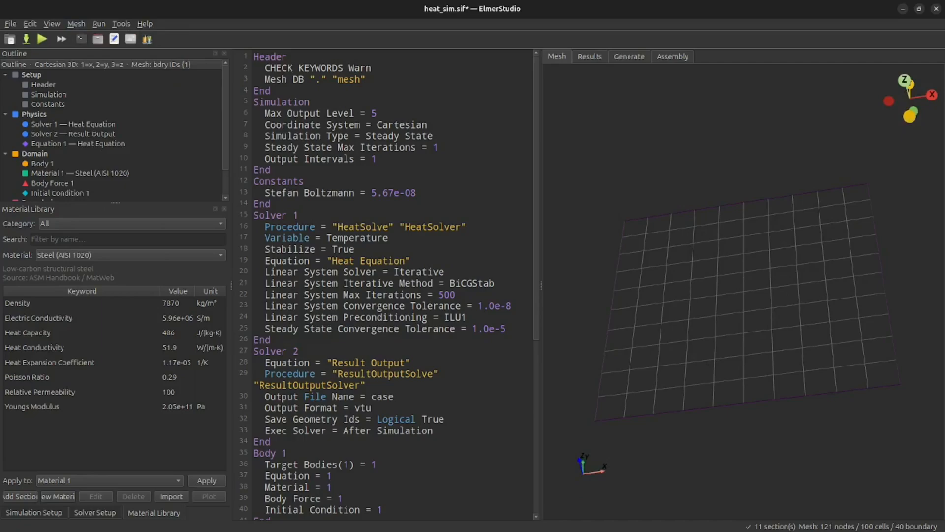
left_click(76, 23)
left_click(109, 100)
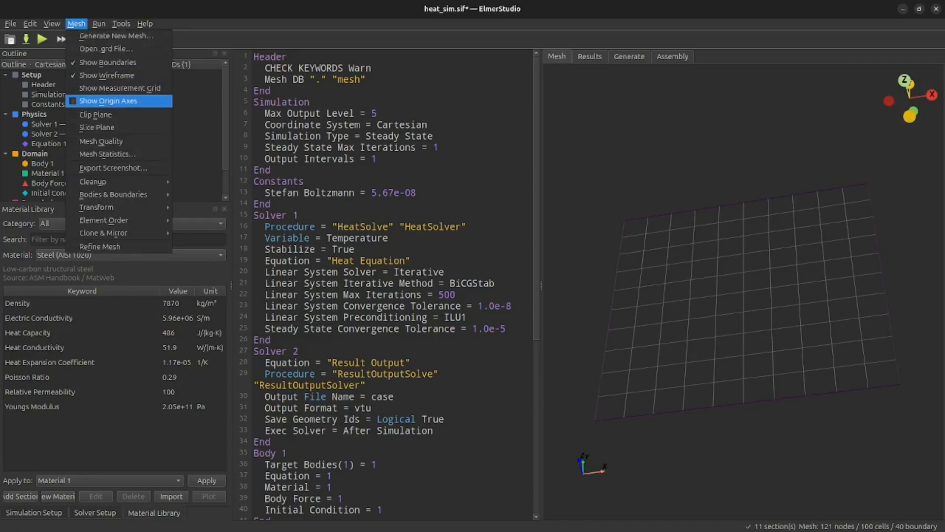
left_click_drag(739, 315, 703, 292)
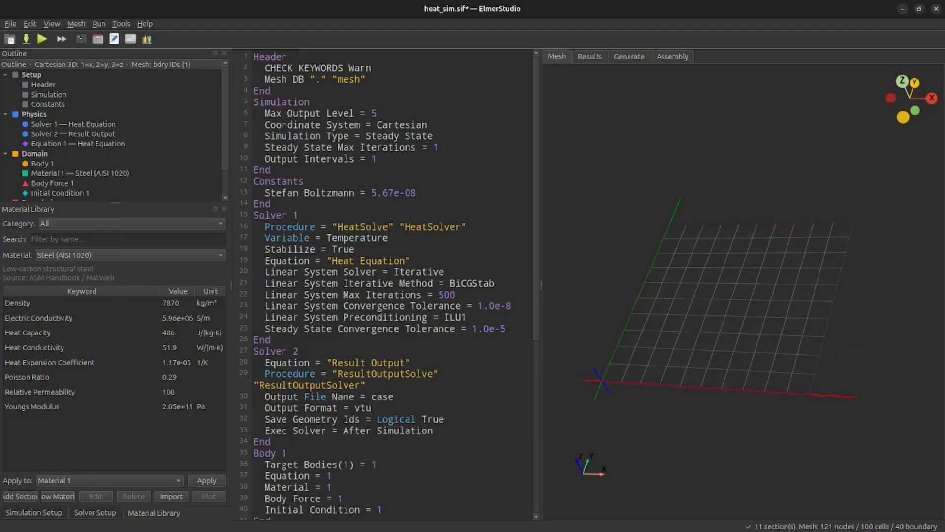
key("alt+m")
key("Down")
key("Down")
key("Down")
key("Down")
key("Down")
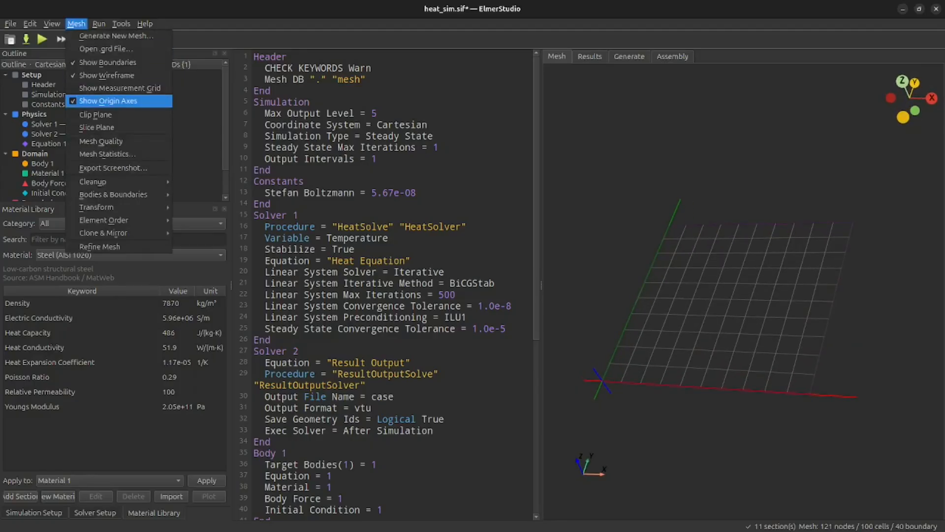
key("Down")
key("Down")
key("Up")
key("Up")
key("Return")
- Display the mesh quality colouring on the rectangle's cells to inspect it, and turn it off again
key("alt+m")
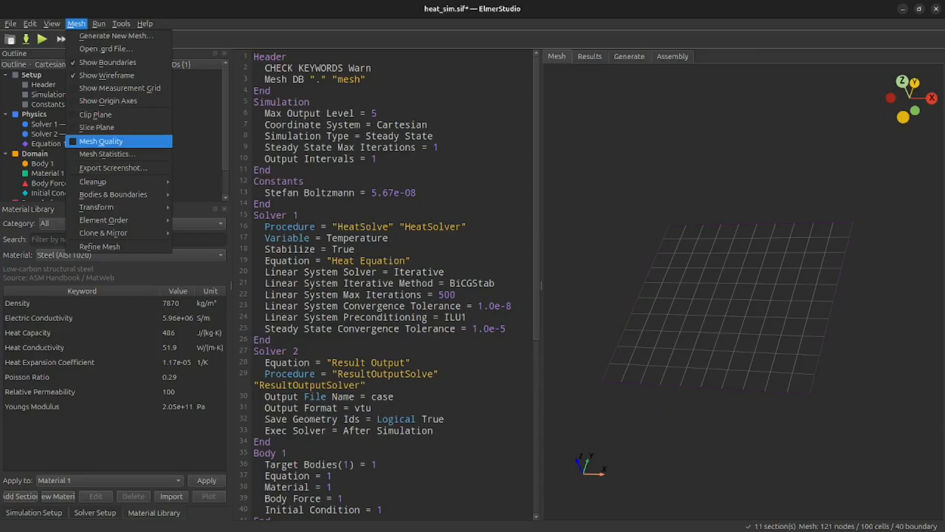
key("Return")
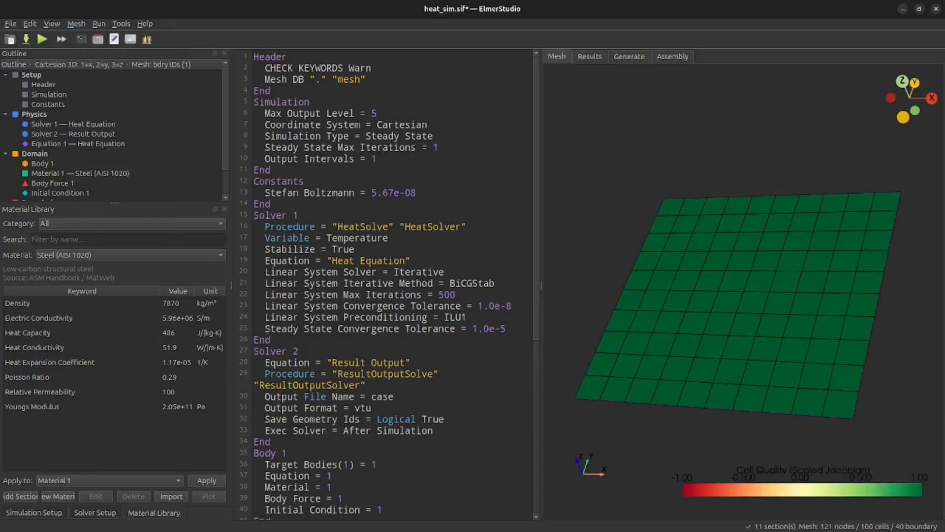
key("alt+m")
key("Down")
key("Down")
key("Down")
key("Down")
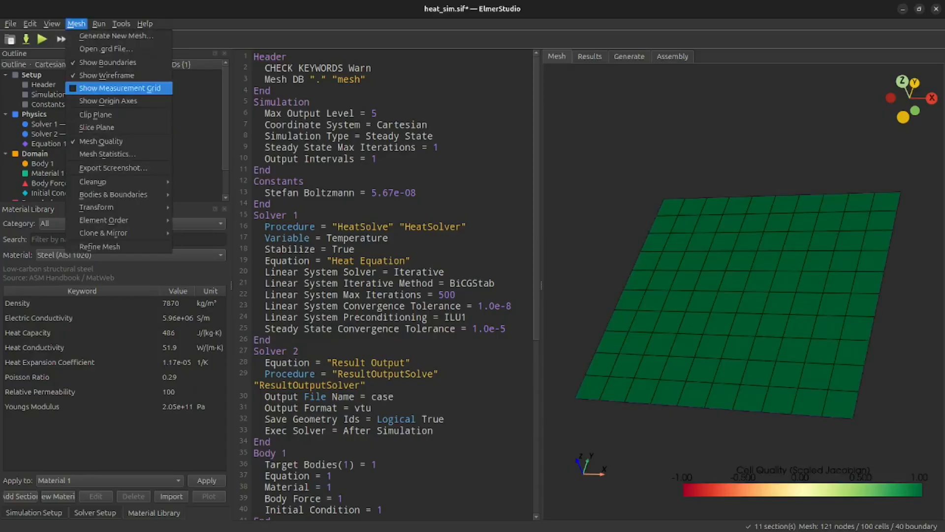
key("Down")
key("Down")
key("Down")
key("Down")
key("Down")
key("Up")
key("Return")
- Review the mesh statistics for node and element counts, bounding box, boundary IDs and quality, and close them
key("alt+m")
key("Down")
key("Down")
key("Down")
key("Down")
key("Down")
key("Down")
key("Down")
key("Down")
key("Down")
key("Down")
key("Return")
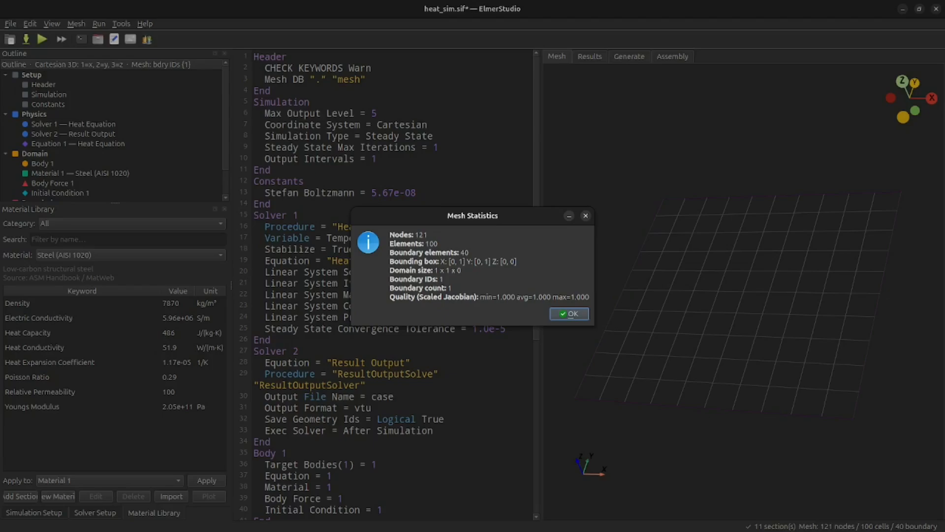
key("Return")
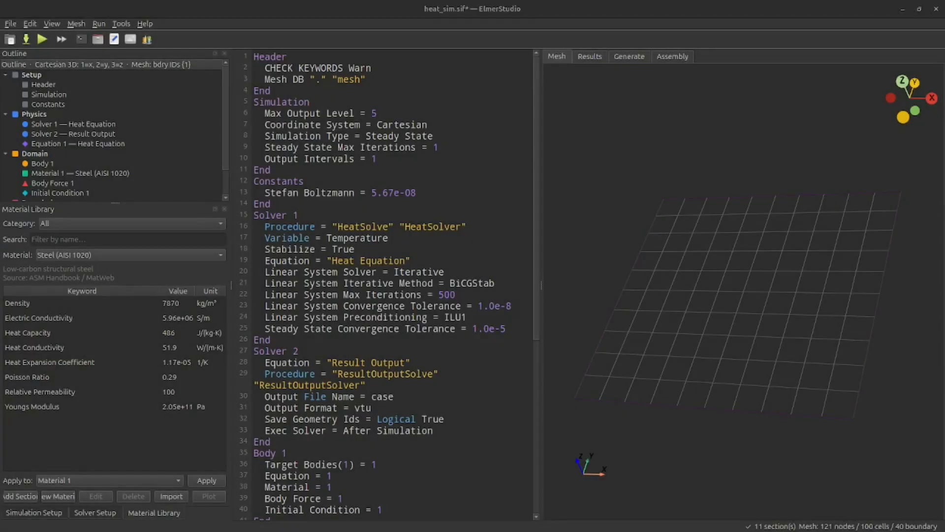
- Check the mesh directory named in the header's Mesh DB line against the project folder in the file manager
left_click_drag(729, 315, 768, 312)
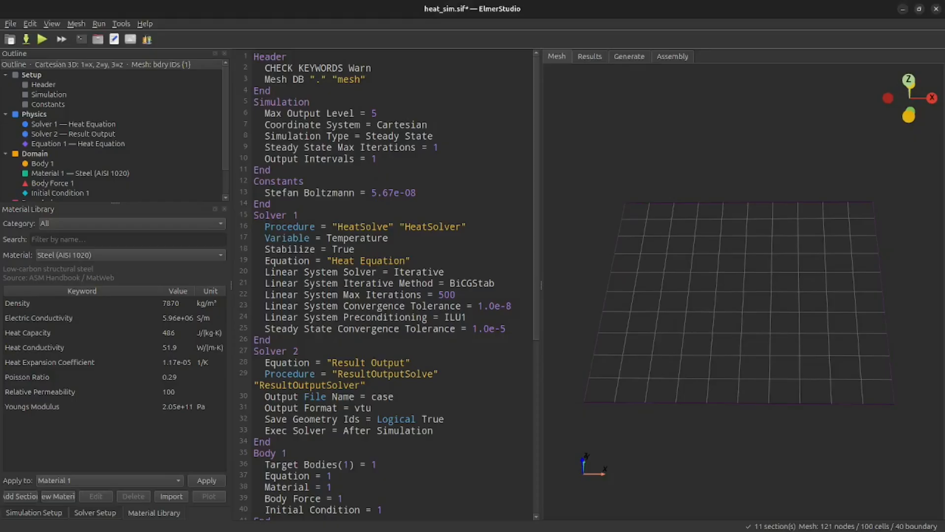
left_click_drag(367, 80, 332, 79)
left_click(351, 80)
left_click(98, 39)
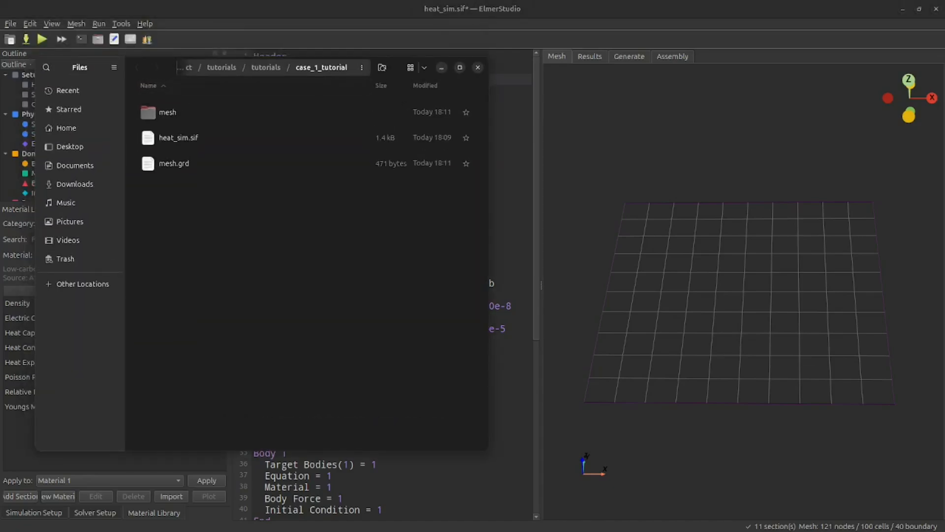
left_click(478, 67)
- Examine the user tools preferences, especially the commands for the terminal, file manager and external editor, and accept them as they are
left_click(121, 23)
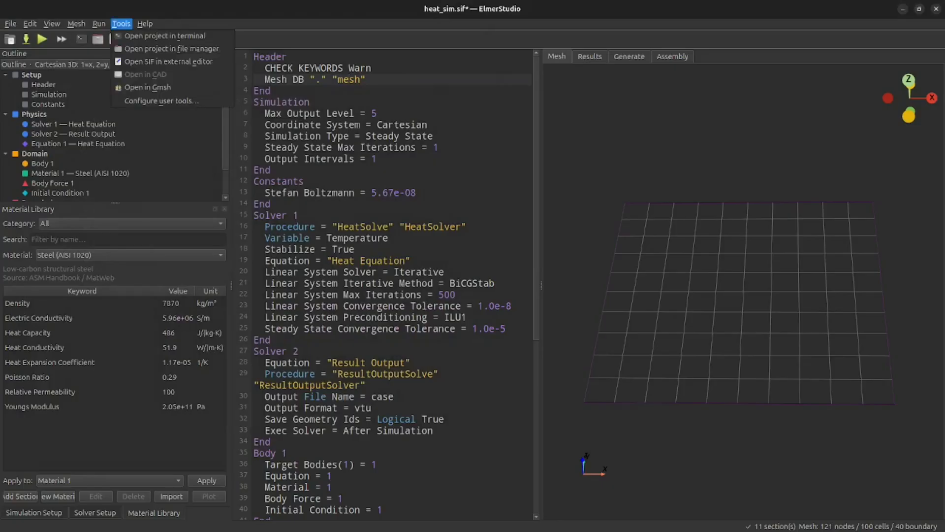
left_click(145, 23)
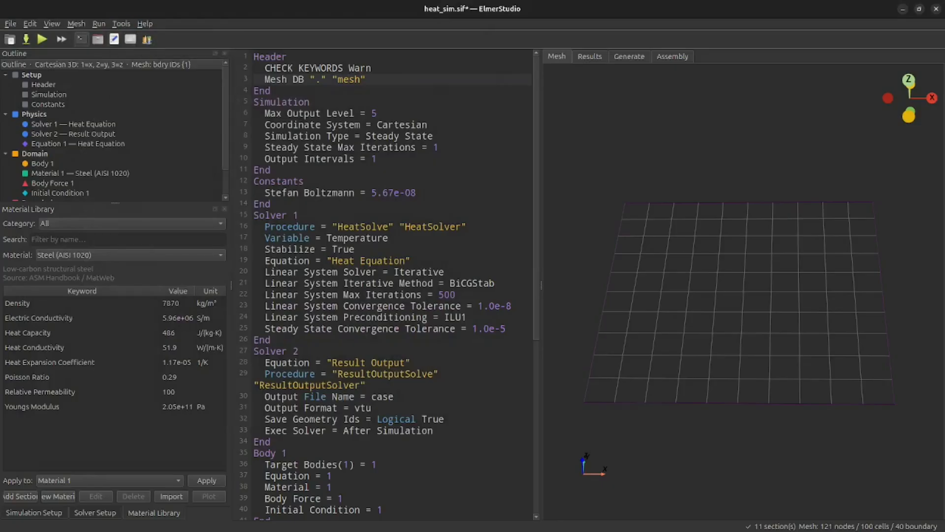
left_click(121, 24)
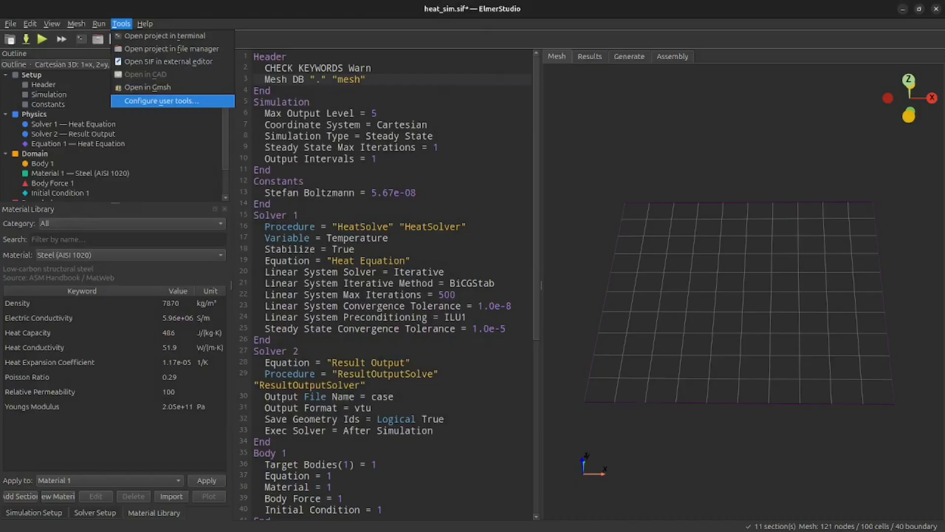
key("Return")
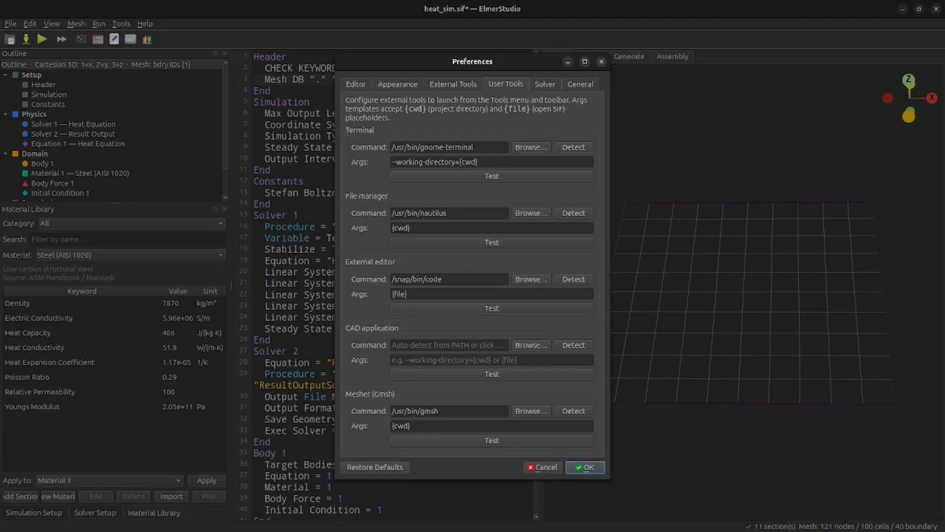
key("Tab")
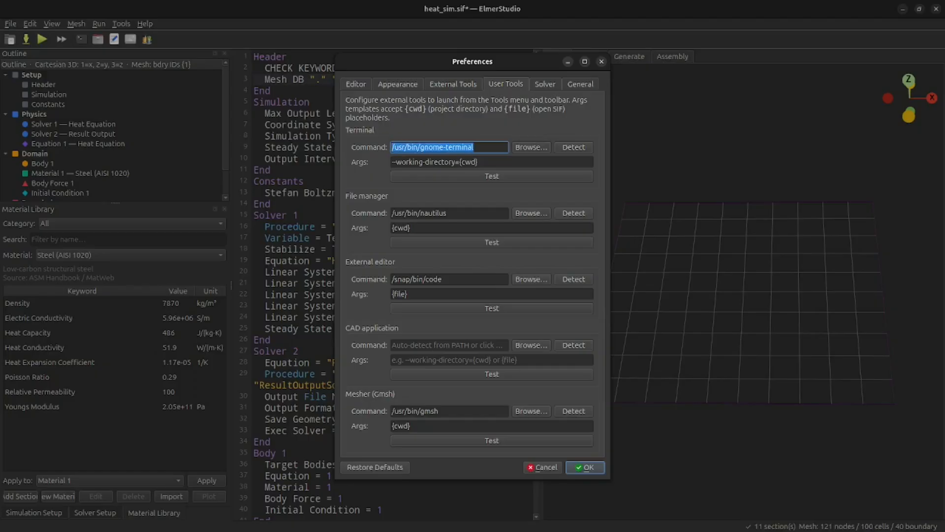
triple_click(419, 213)
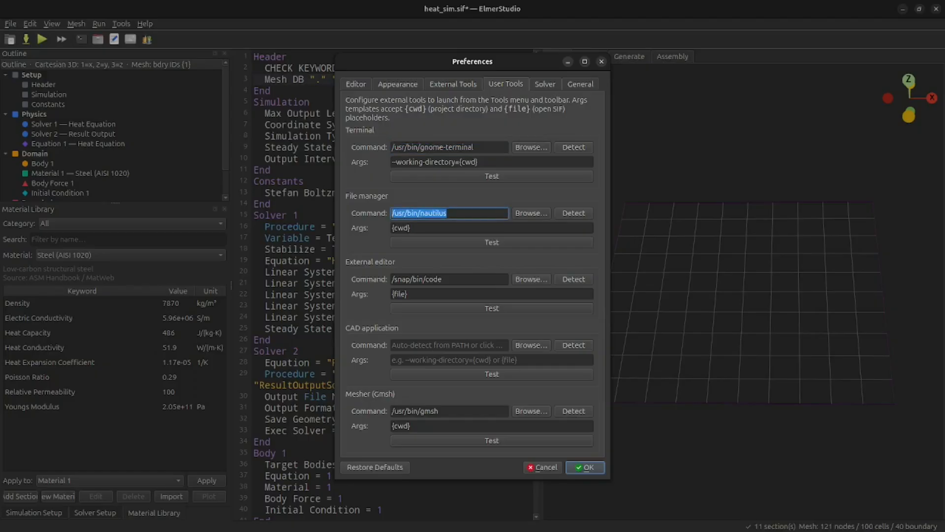
key("End")
key("shift+Left")
key("shift+Left")
key("shift+Left")
key("shift+Left")
key("shift+Left")
key("shift+Left")
key("shift+Left")
key("shift+Left")
left_click_drag(444, 279, 391, 279)
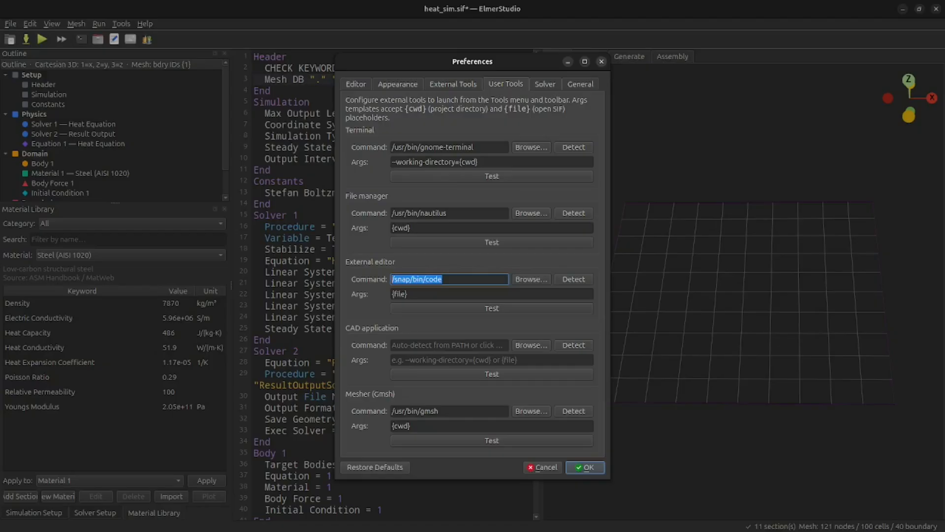
key("Return")
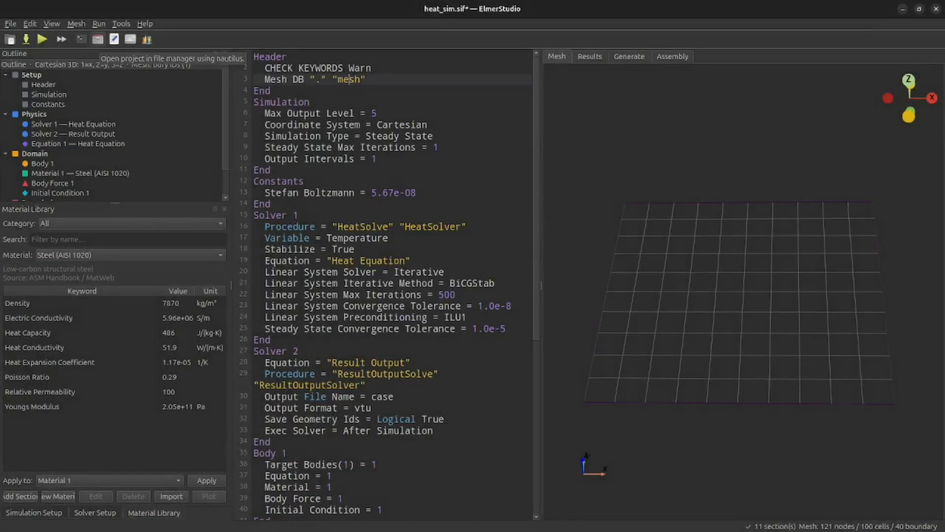
- Try out the external tools by opening and closing the project folder in the file manager and in a terminal
left_click(98, 40)
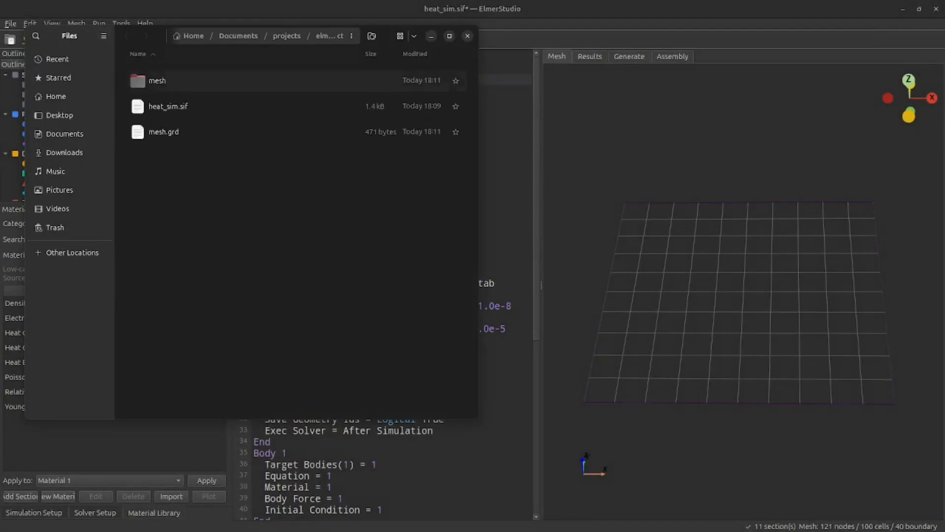
left_click(468, 36)
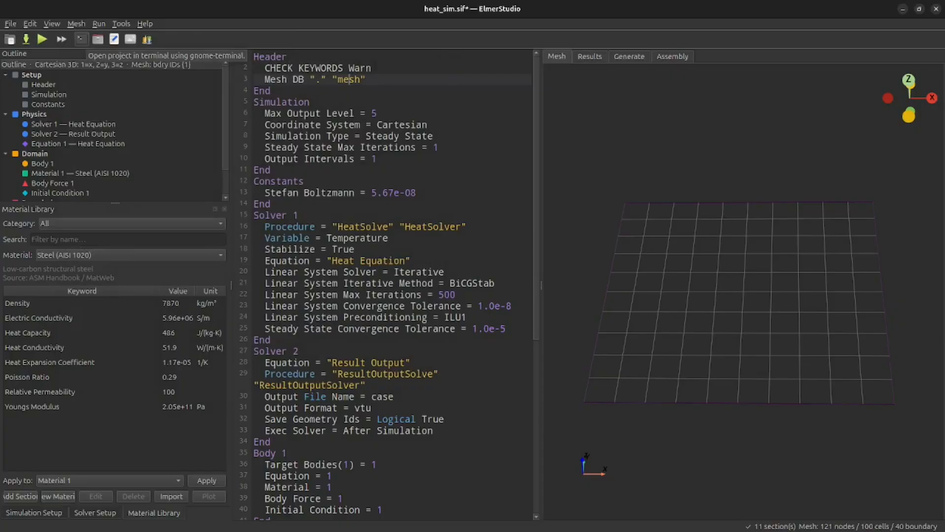
left_click(80, 39)
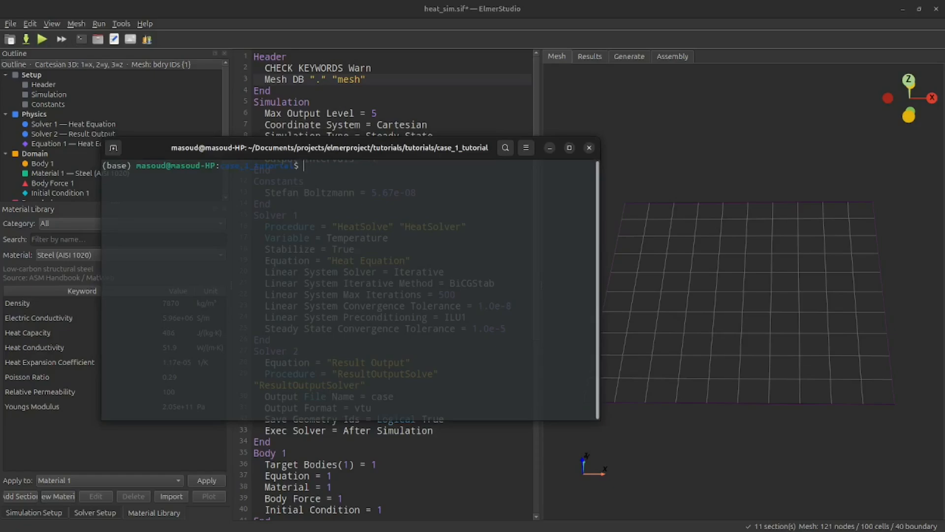
left_click(588, 148)
- Pick the outer edges of the rectangle mesh to examine which edges belong to the same boundary
left_click_drag(733, 310, 706, 314)
scroll(112, 133, "down", 2)
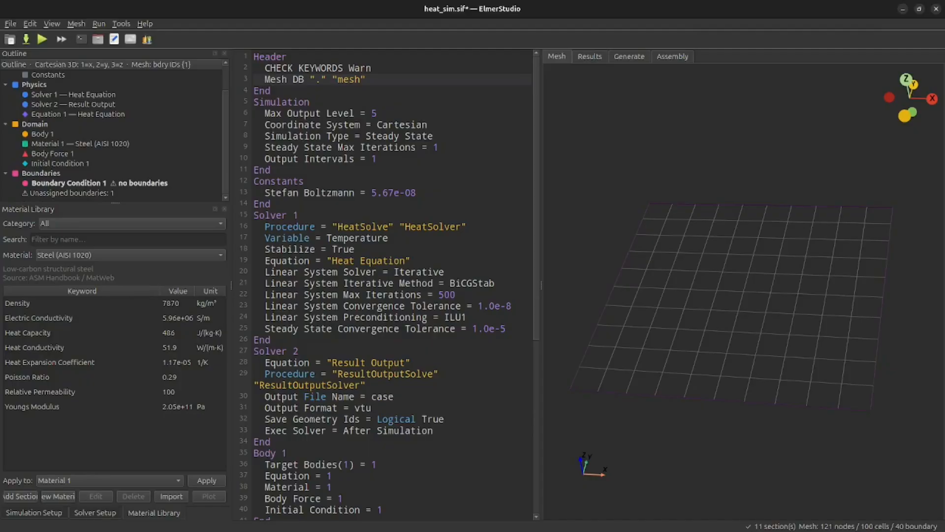
mouse_move(714, 291)
left_mouse_down()
mouse_move(701, 276)
mouse_move(705, 285)
left_mouse_up()
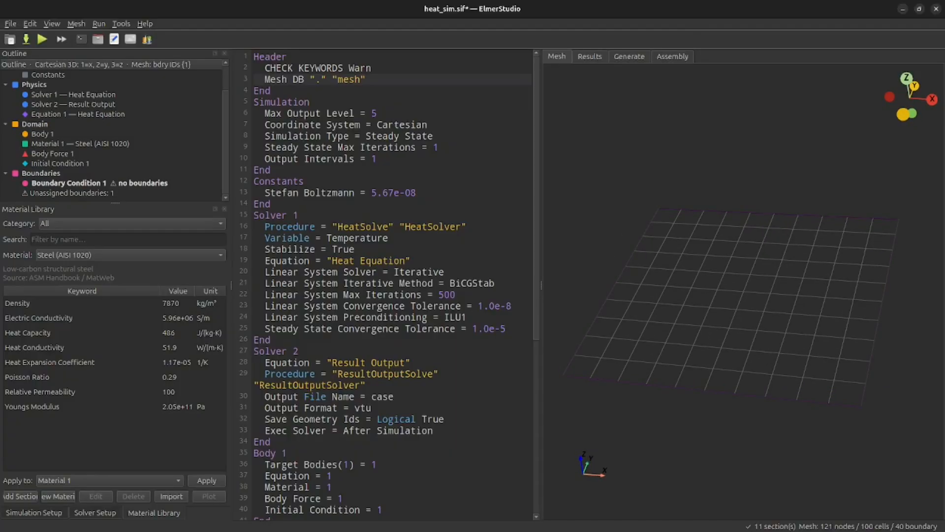
left_click(713, 391)
mouse_move(713, 390)
left_mouse_down()
mouse_move(724, 395)
mouse_move(715, 381)
left_mouse_up()
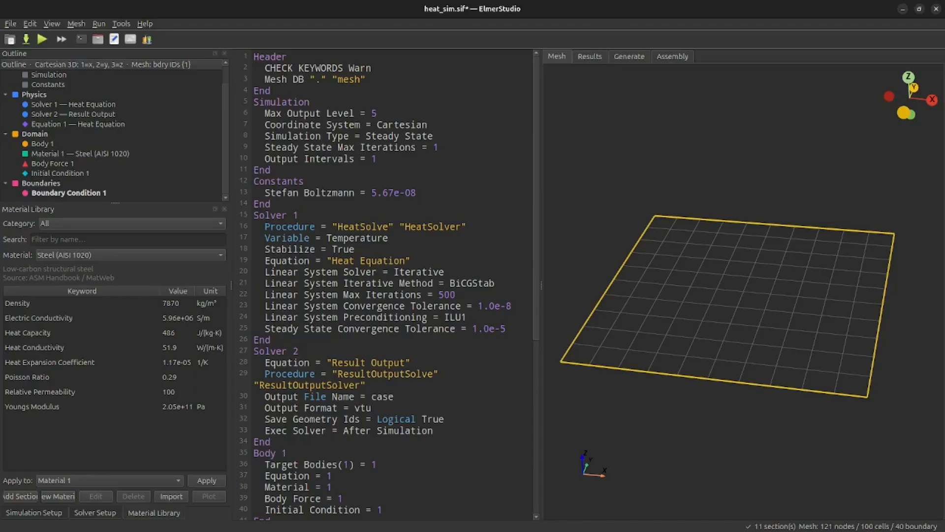
mouse_move(728, 340)
left_mouse_down()
mouse_move(709, 310)
mouse_move(701, 336)
mouse_move(711, 342)
left_mouse_up()
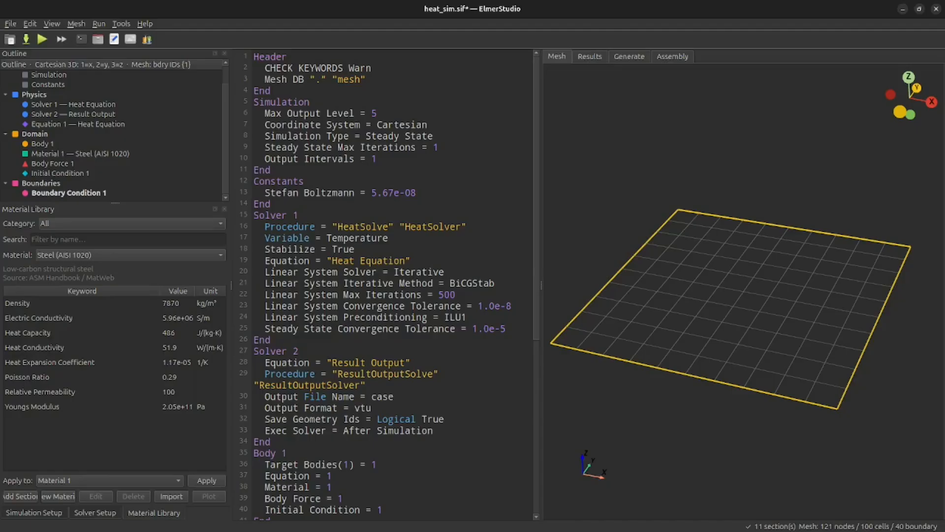
left_click(643, 248)
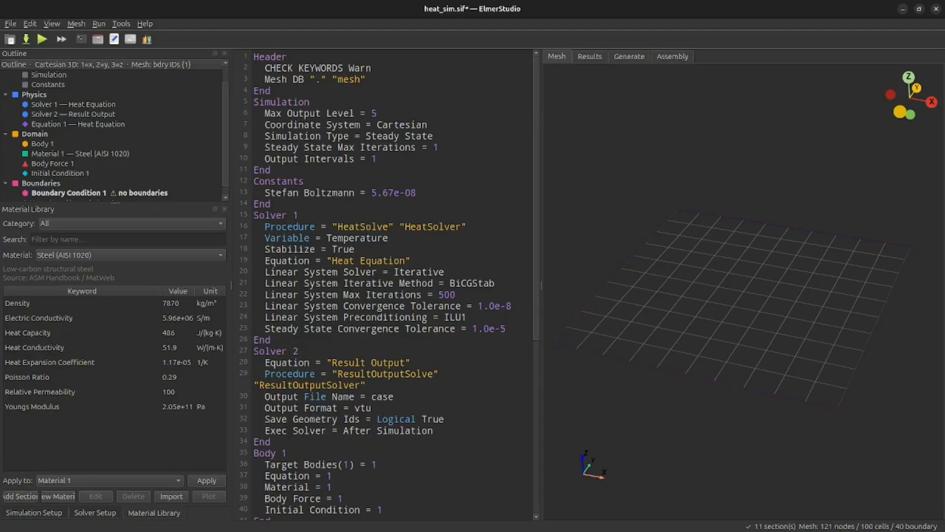
mouse_move(739, 305)
left_mouse_down()
mouse_move(732, 294)
mouse_move(742, 304)
left_mouse_up()
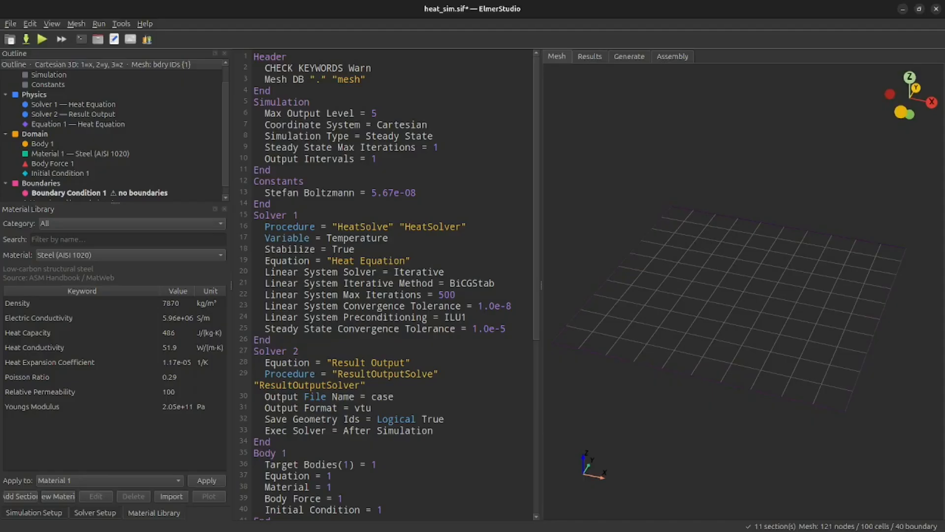
left_click(624, 258)
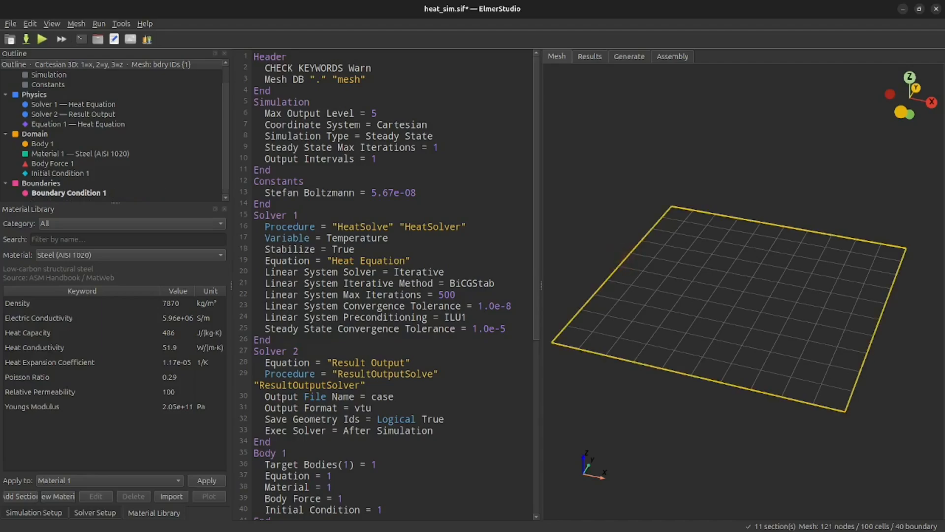
- Split boundary 1 by feature angle with a 30° threshold and first new BC ID 2, replacing the current mesh
key("alt+m")
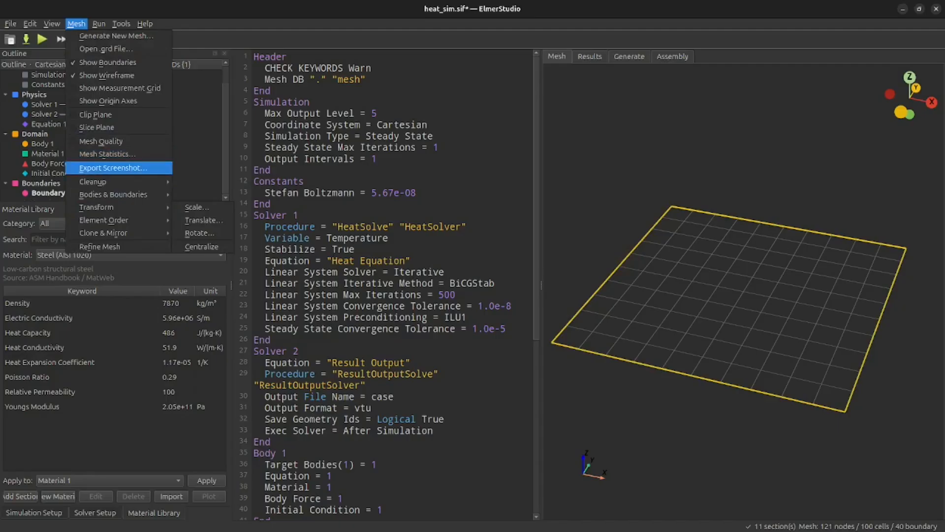
mouse_move(113, 194)
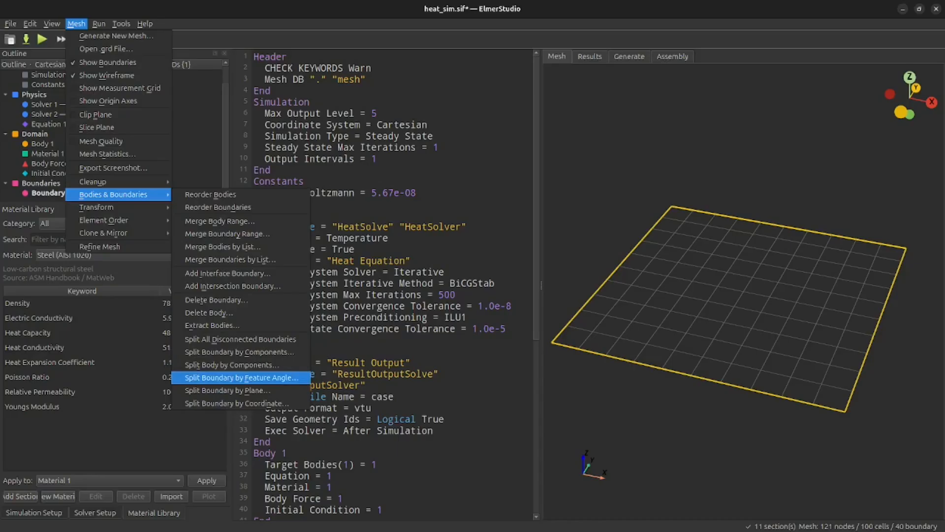
left_click(241, 377)
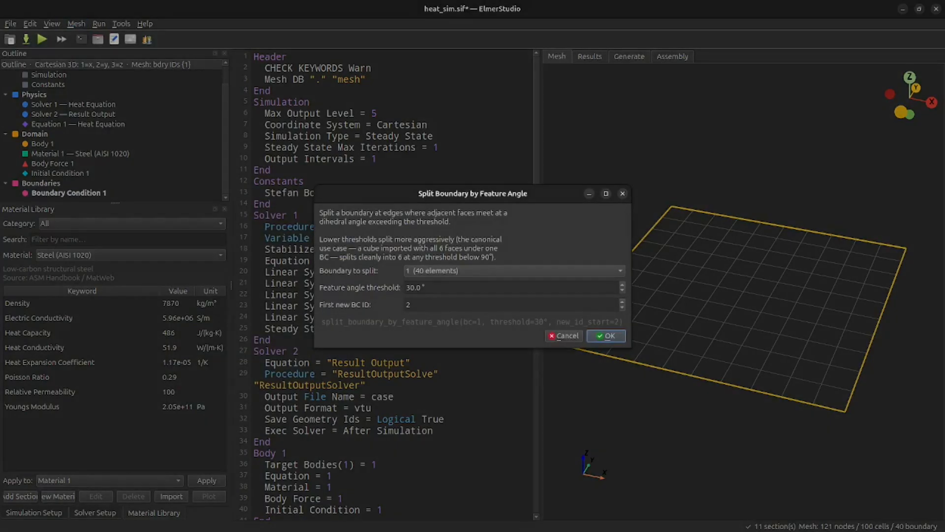
left_click(515, 271)
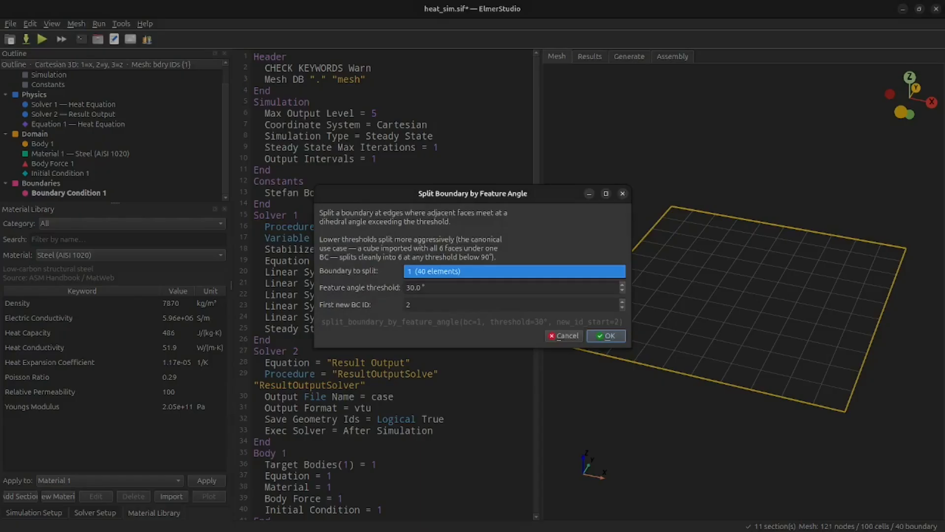
key("Escape")
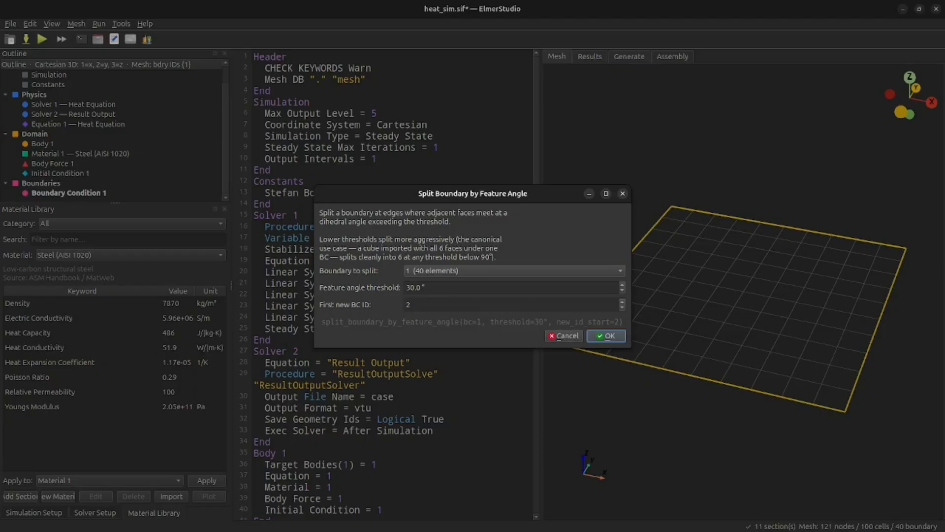
key("Return")
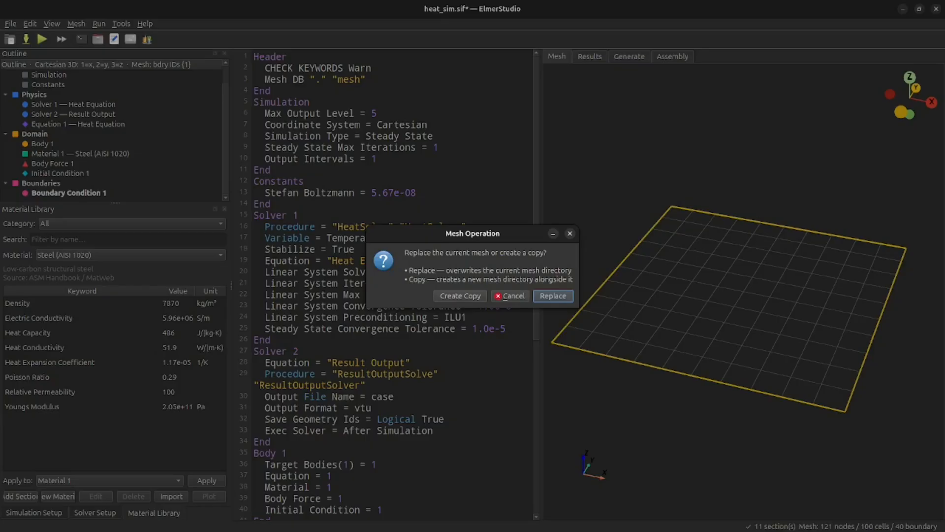
key("Return")
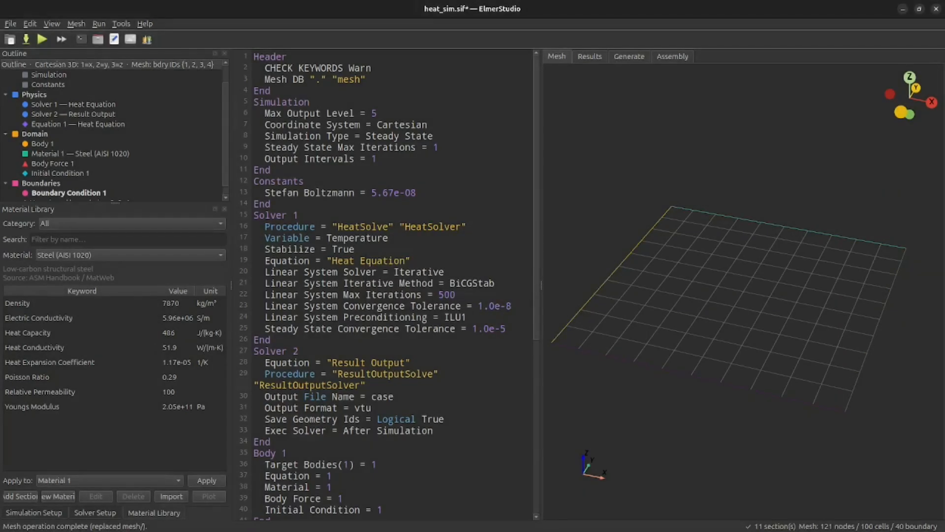
- Pick the rectangle's edges one by one to check the split boundaries, and save the simulation file
left_click(612, 273)
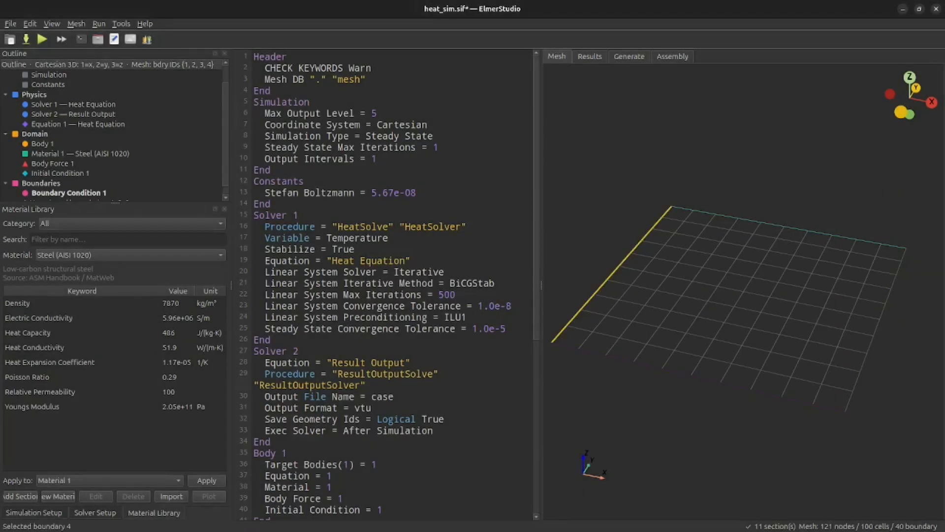
left_click(789, 227)
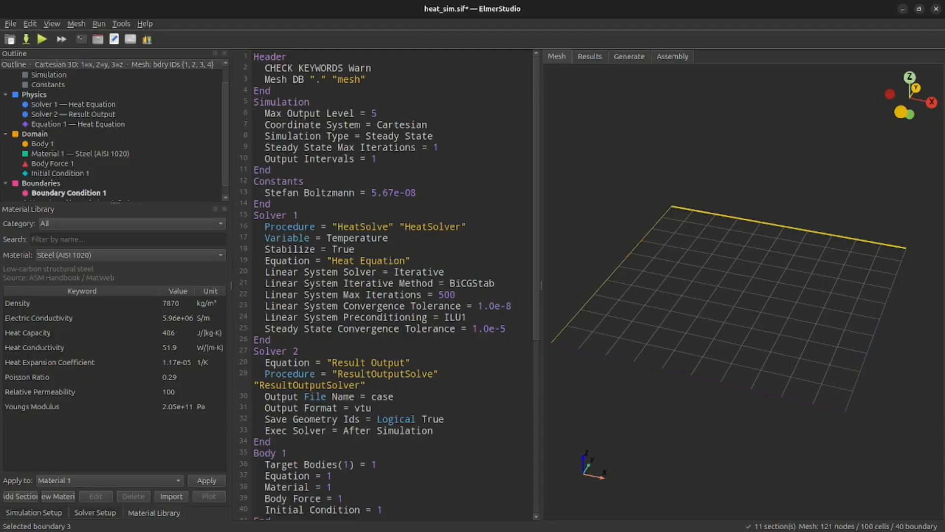
left_click(876, 329)
left_click(698, 377)
left_click(666, 369)
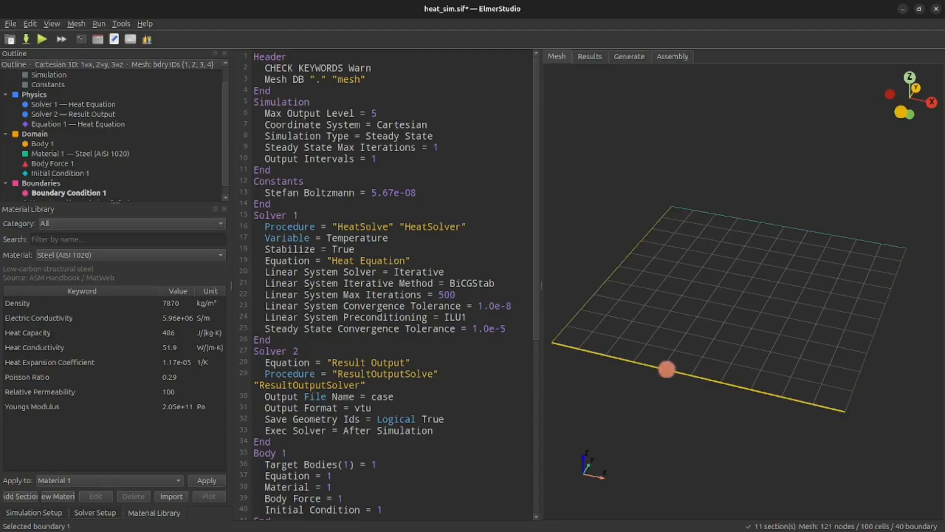
left_click(666, 368)
mouse_move(666, 368)
left_mouse_down()
mouse_move(694, 350)
mouse_move(655, 355)
left_mouse_up()
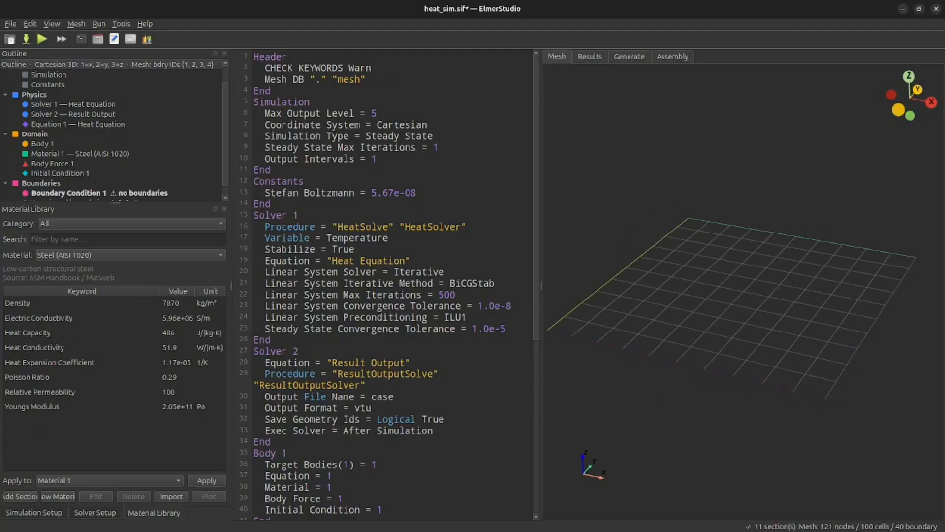
left_click(10, 24)
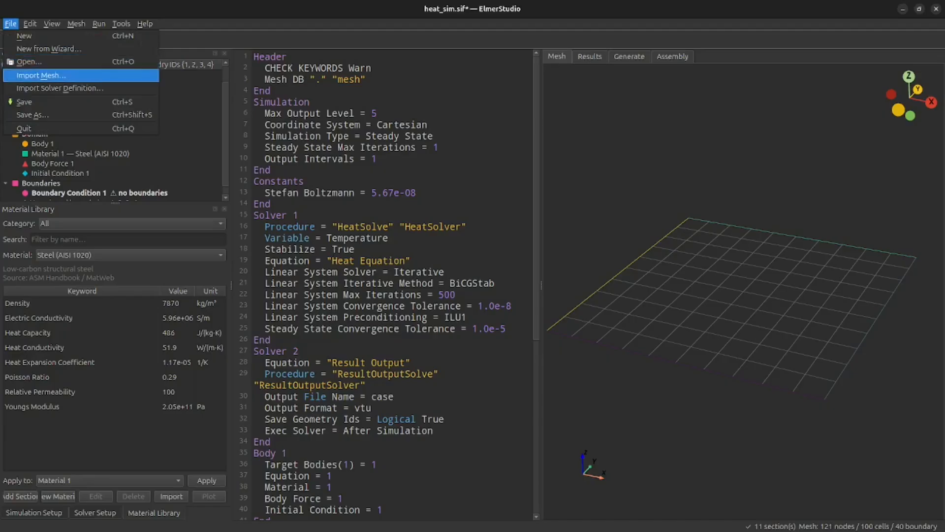
left_click(25, 101)
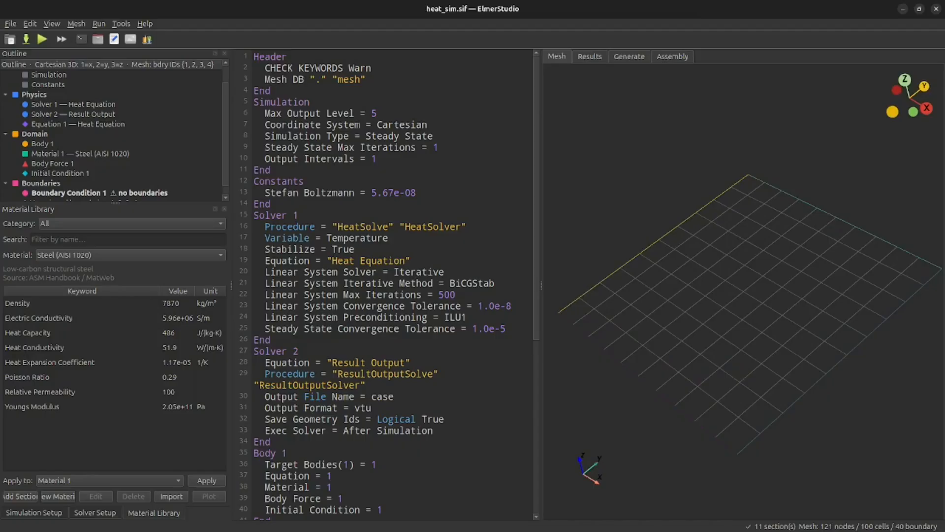
- Assign the rectangle's upper edge, at maximum Y, to Boundary Condition 1 with the mesh viewed along the Z axis
scroll(113, 134, "down", 1)
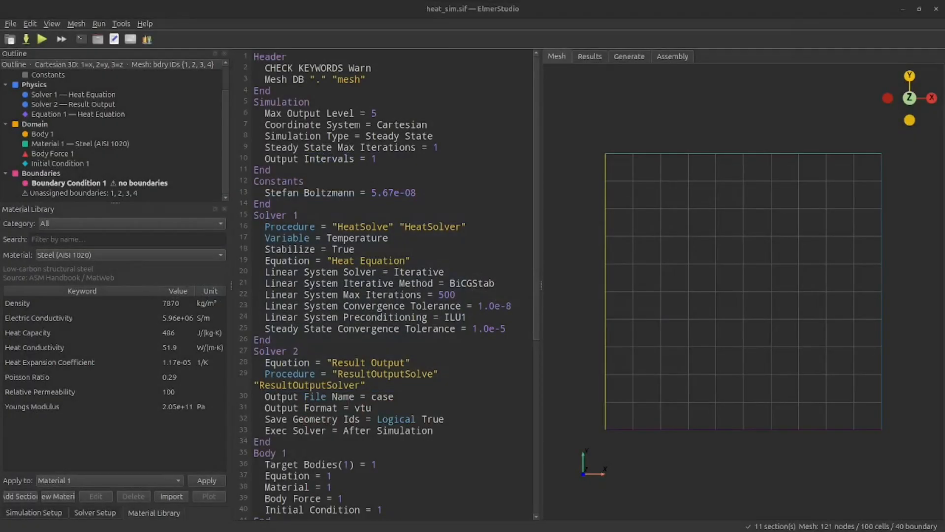
left_click_drag(744, 295, 689, 238)
left_click(917, 106)
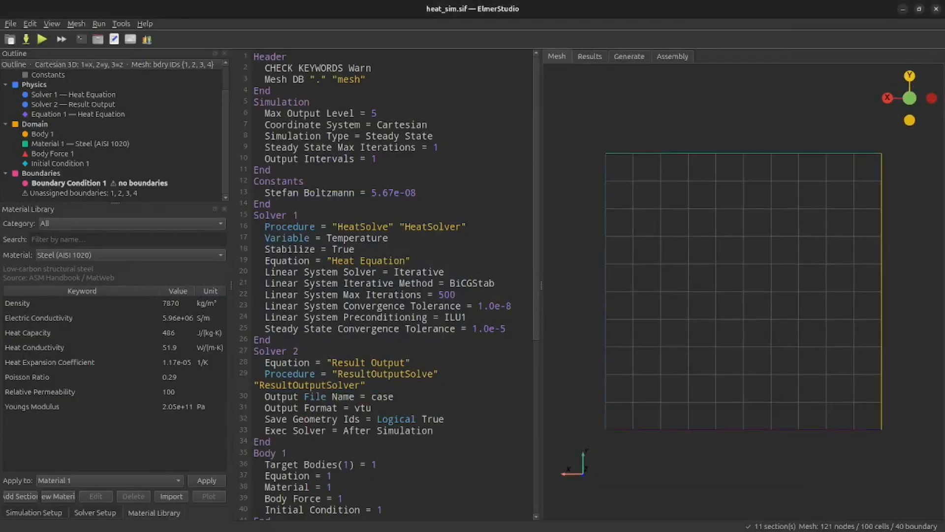
left_click(909, 98)
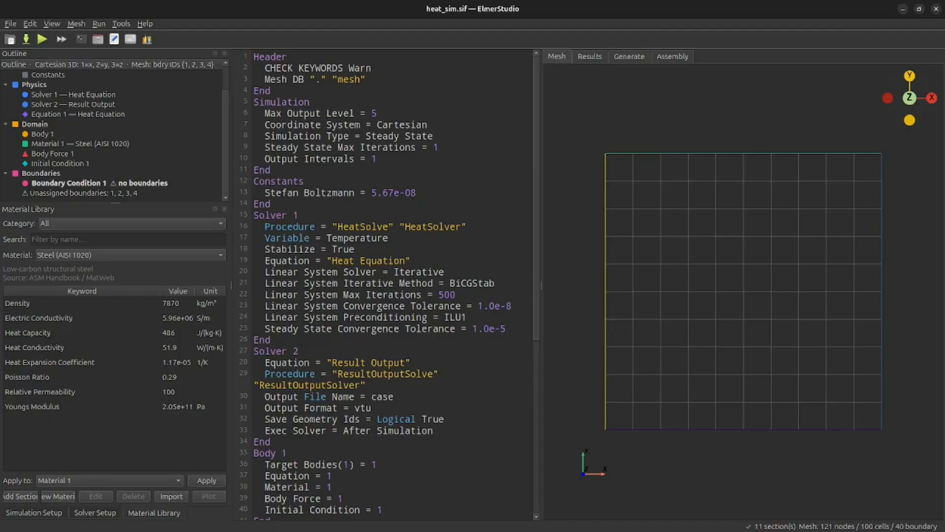
left_click(616, 441)
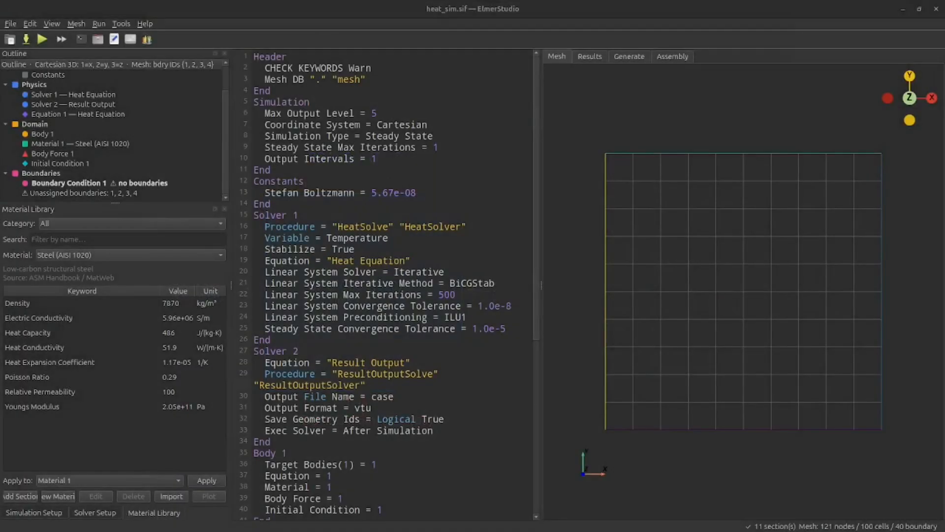
left_click(743, 153)
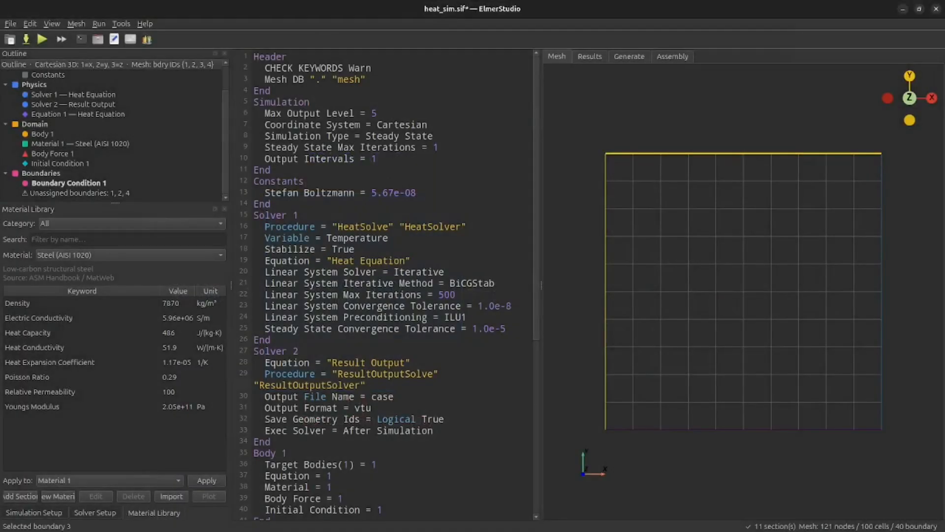
- Add the heat equation's Temperature field to Boundary Condition 1 and set it to 0
left_click(69, 183)
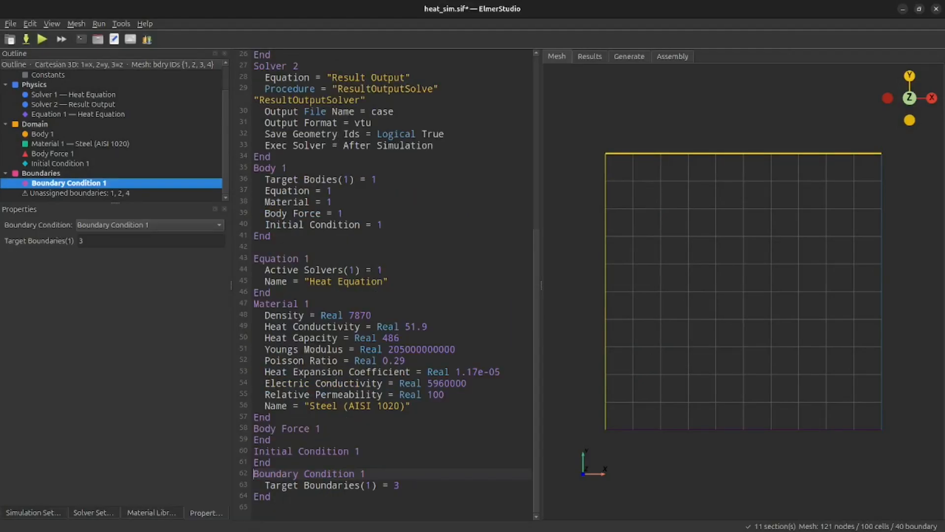
right_click(93, 183)
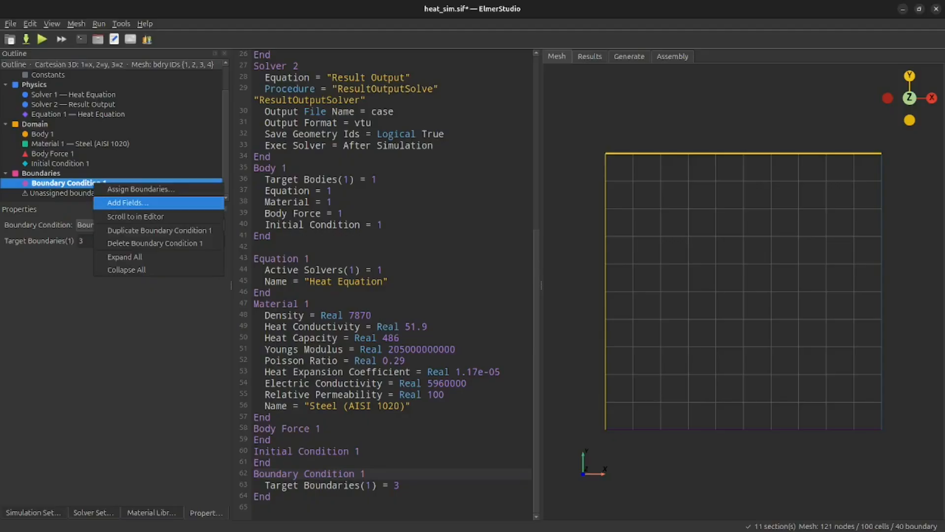
left_click(127, 203)
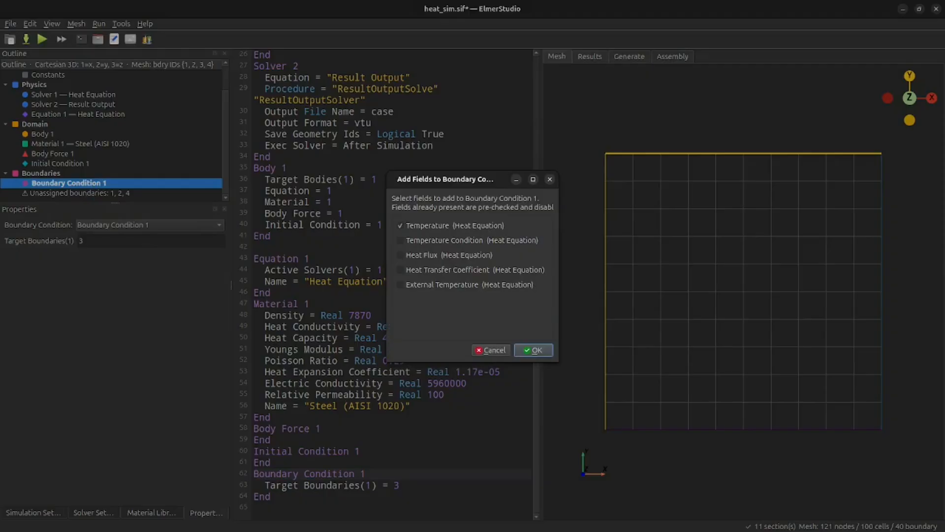
key("Return")
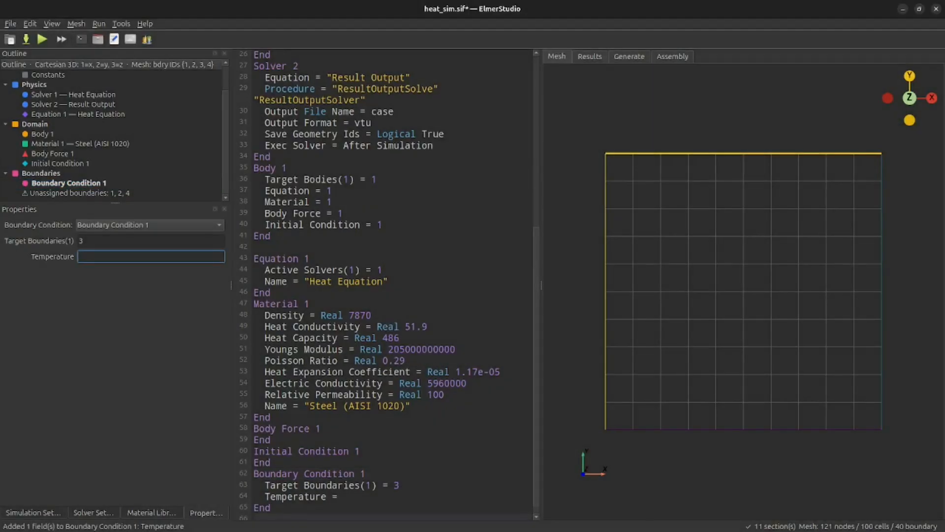
type("0")
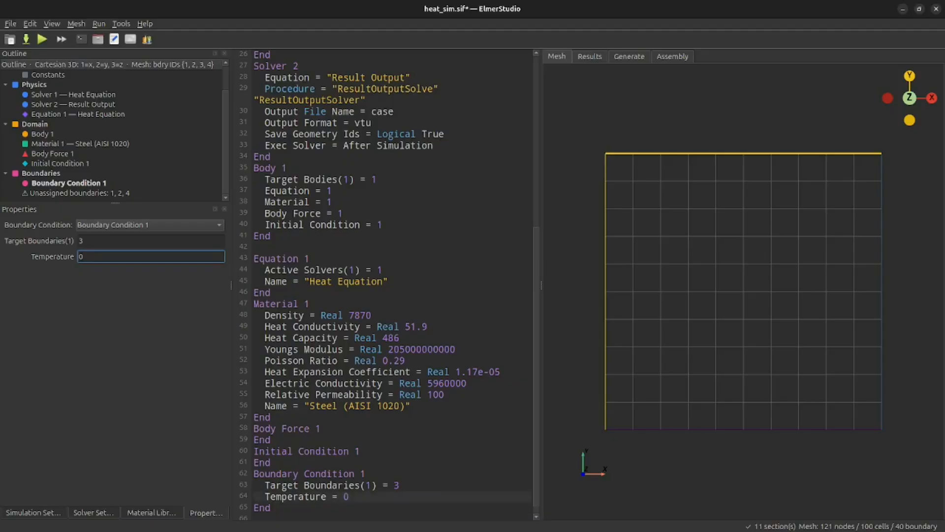
key("Return")
left_click_drag(271, 496, 253, 463)
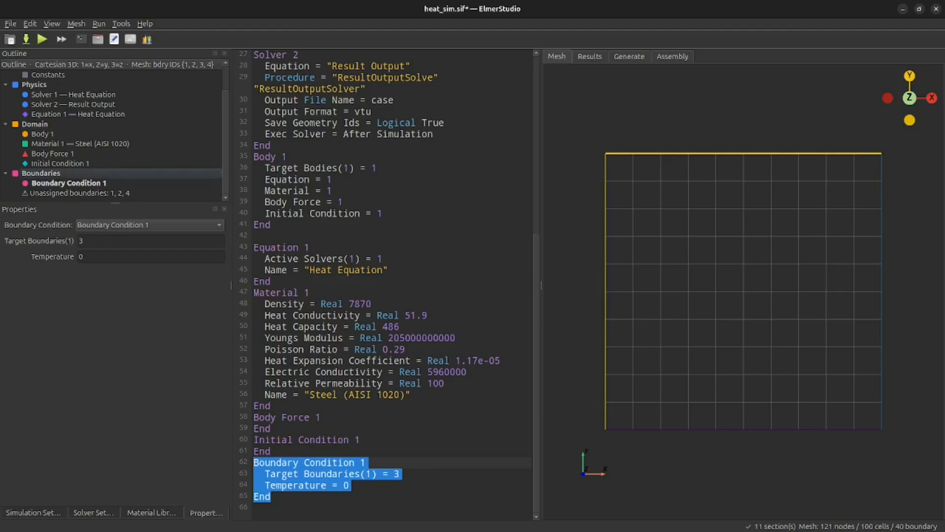
- Add a second boundary condition section to the simulation's boundaries
right_click(54, 173)
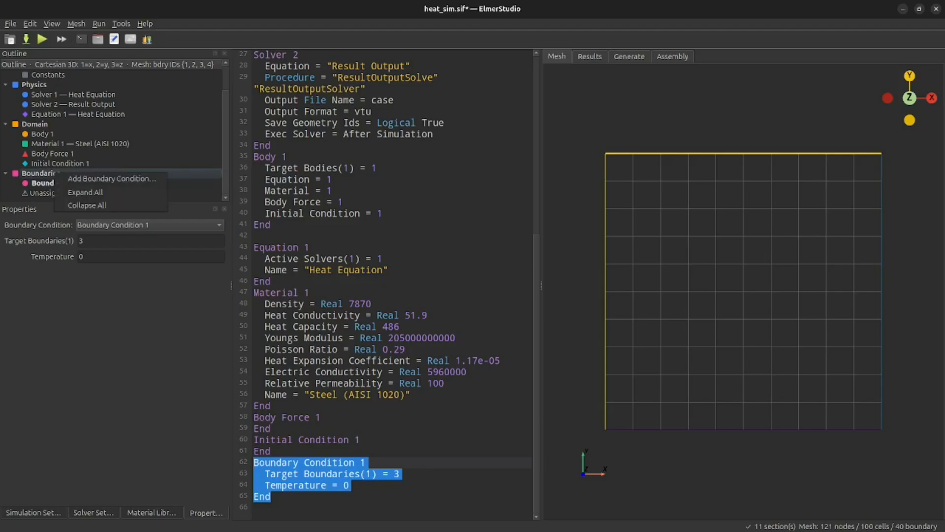
key("Escape")
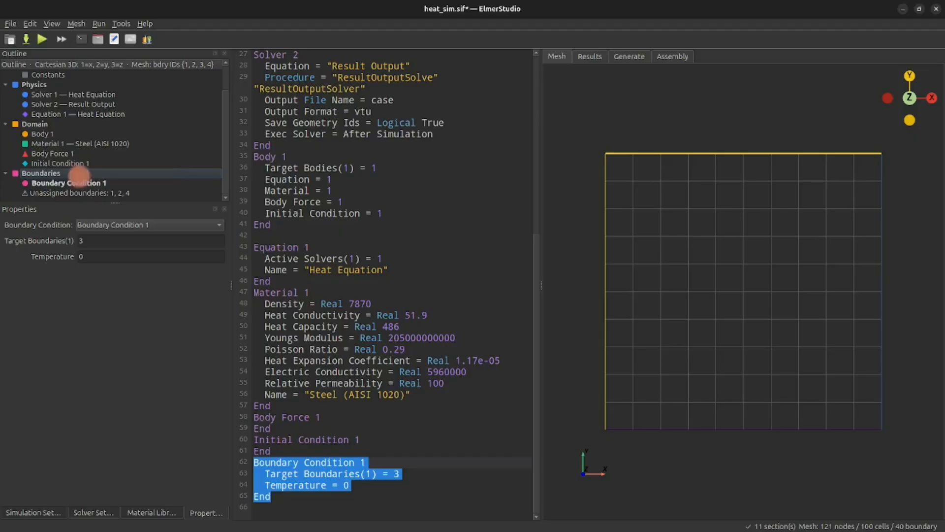
right_click(78, 174)
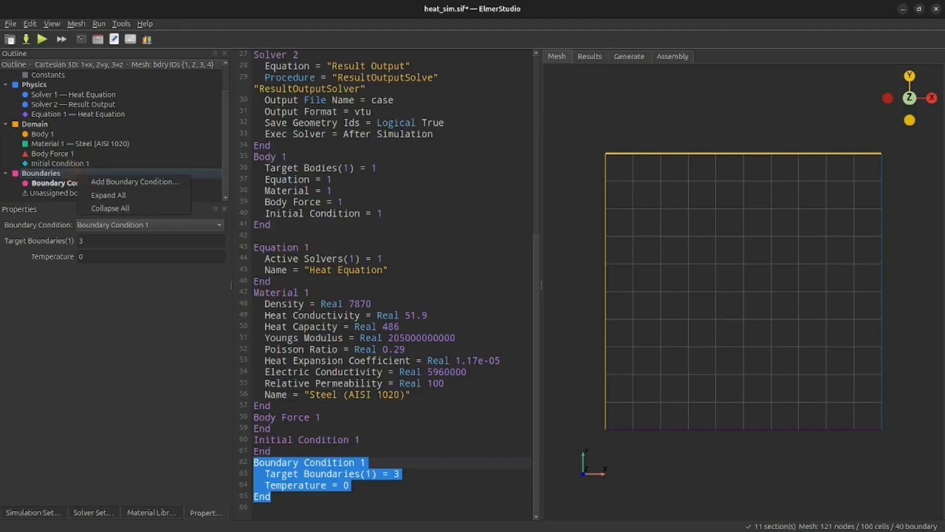
key("Return")
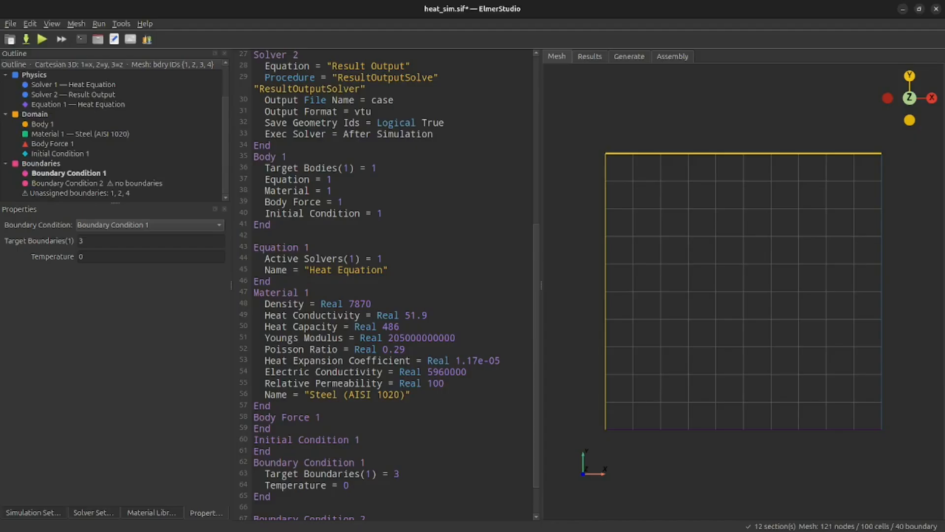
- Assign the rectangle's lower edge, at minimum Y, to Boundary Condition 2 as its target boundary
left_click(69, 183)
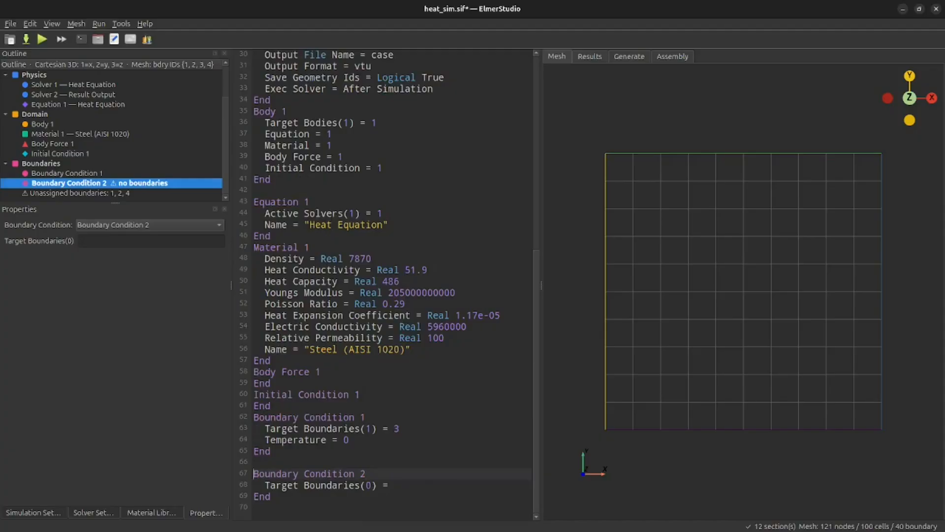
left_click_drag(272, 496, 253, 473)
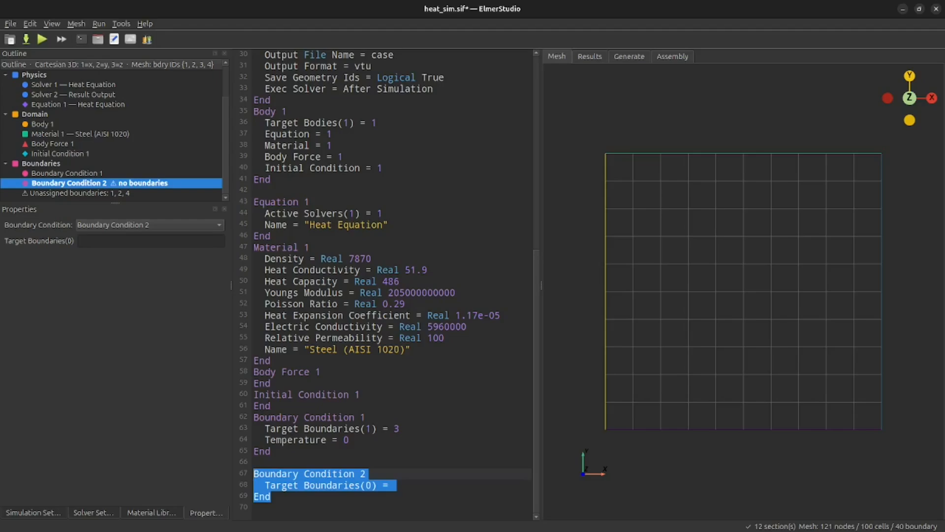
right_click(93, 183)
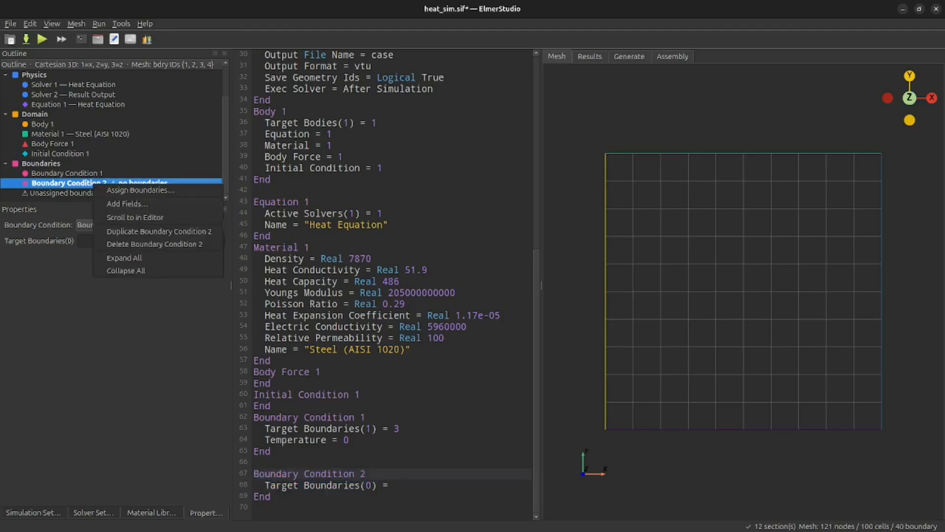
key("Escape")
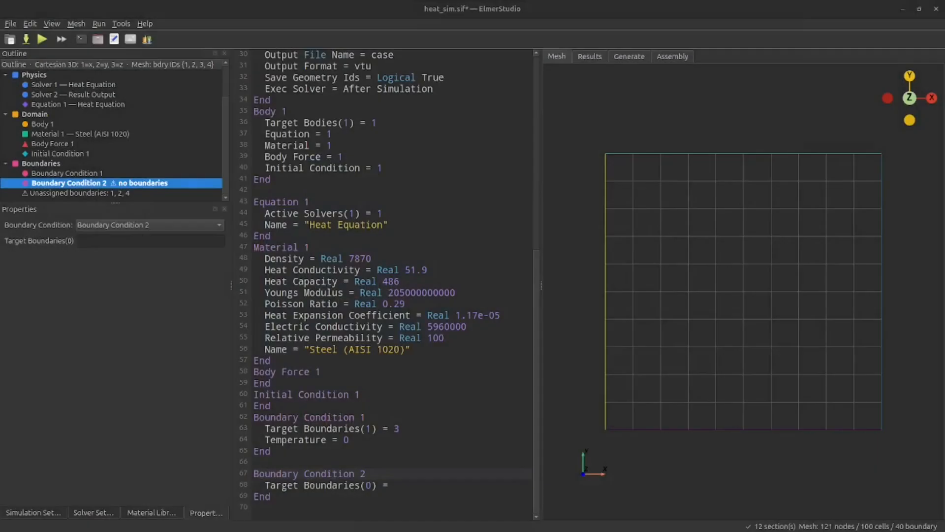
left_click(743, 430)
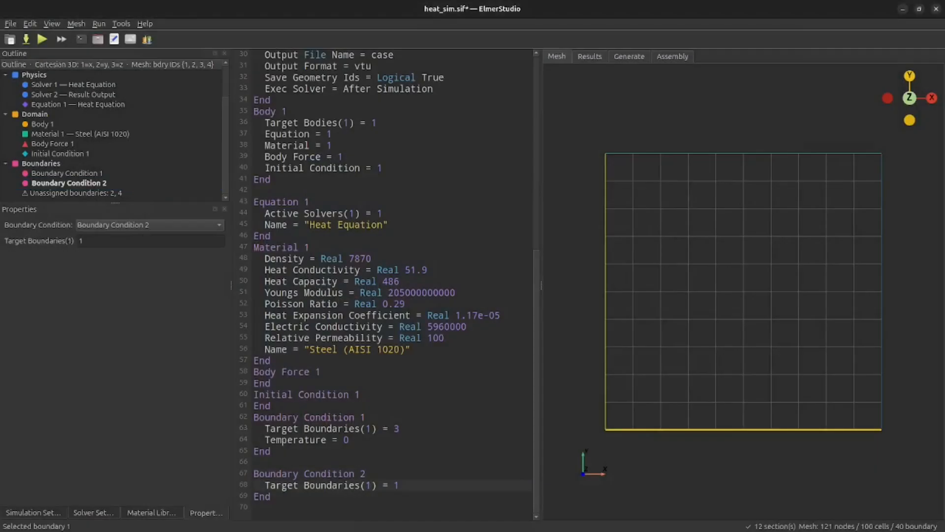
left_click(93, 242)
key("ctrl+a")
- Add the heat equation's Temperature field to Boundary Condition 2 and set it to 100
right_click(92, 182)
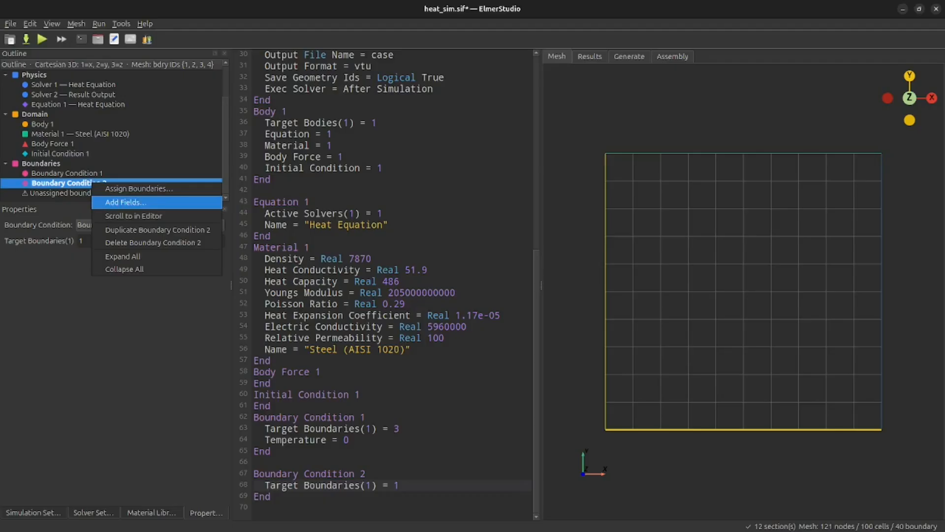
key("Return")
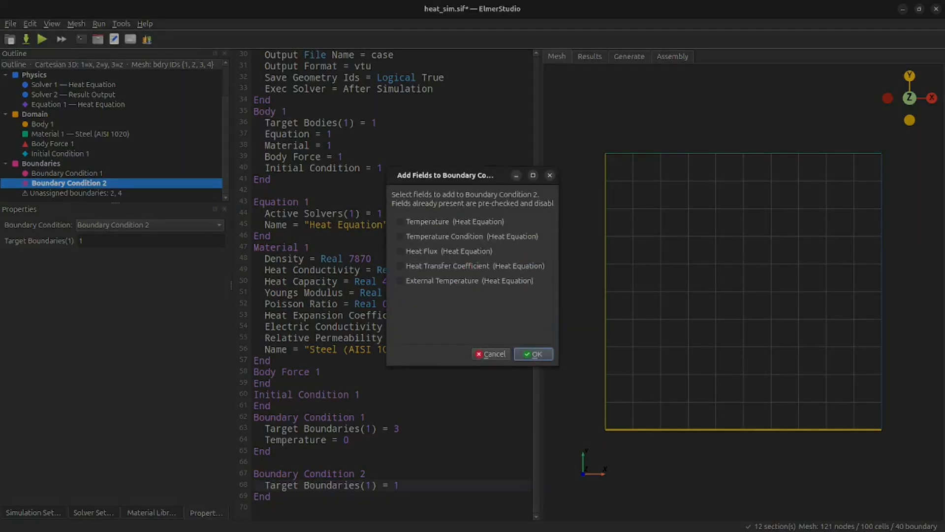
key("Return")
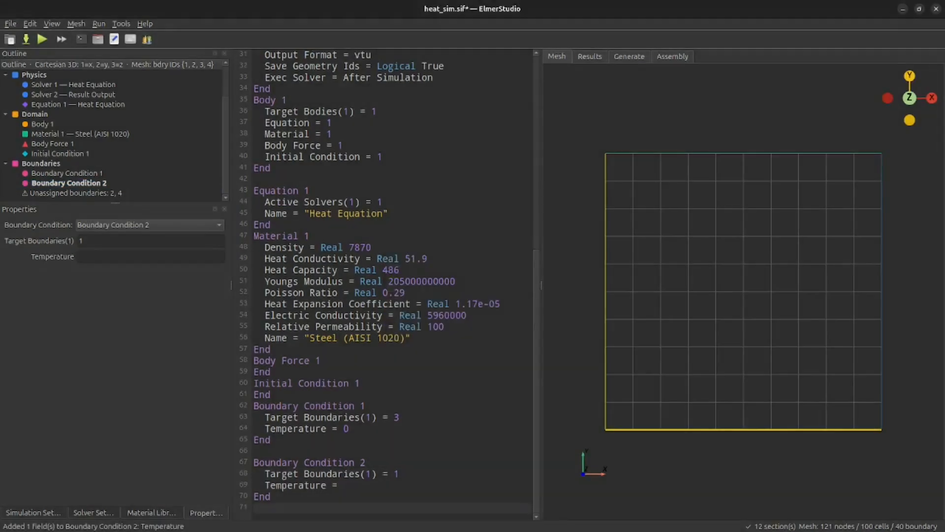
left_click(151, 257)
type("100")
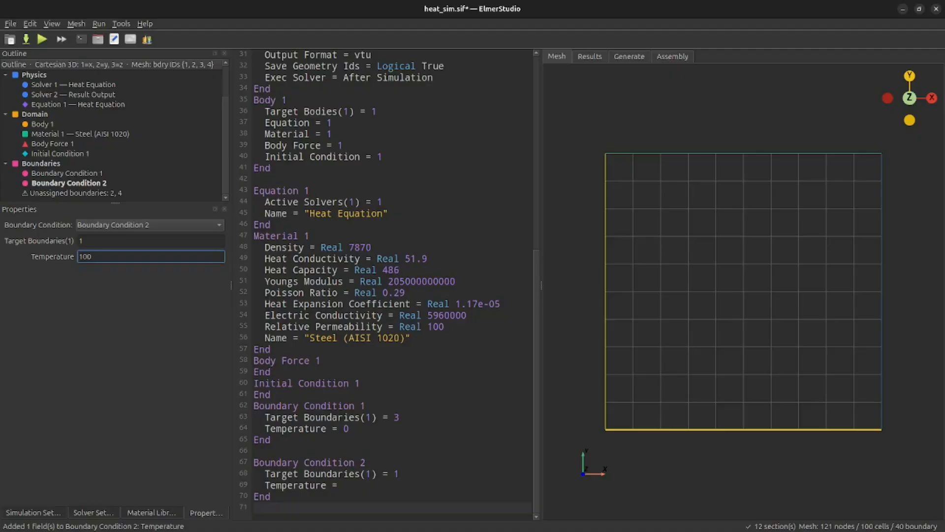
key("Return")
left_click_drag(272, 497, 253, 462)
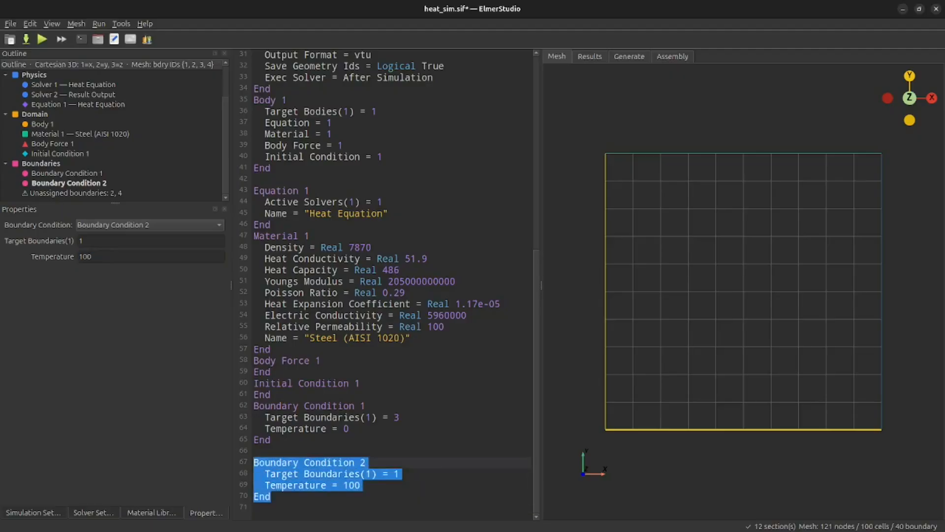
left_click(255, 451)
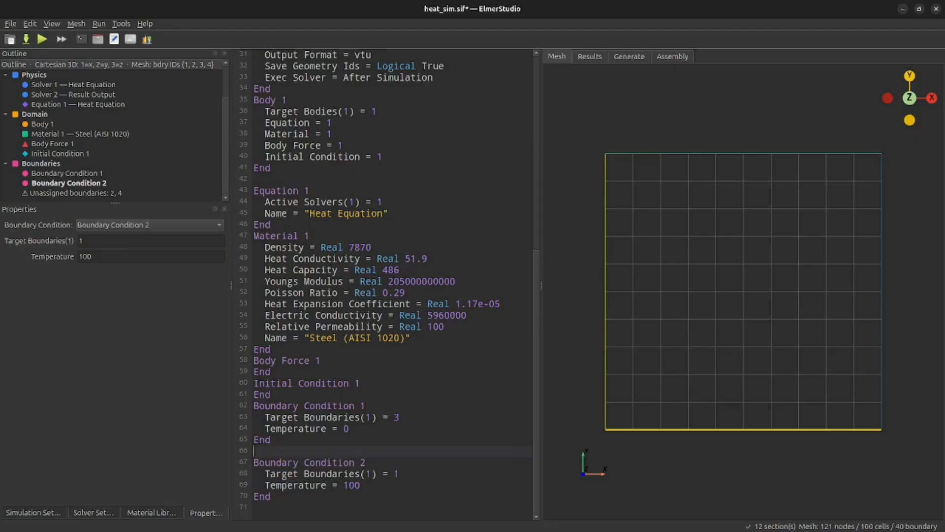
- Save the heat_sim.sif simulation file with both boundary conditions defined
key("alt+f")
key("Down")
key("Down")
key("Down")
key("Down")
key("Down")
key("Down")
key("Down")
key("Up")
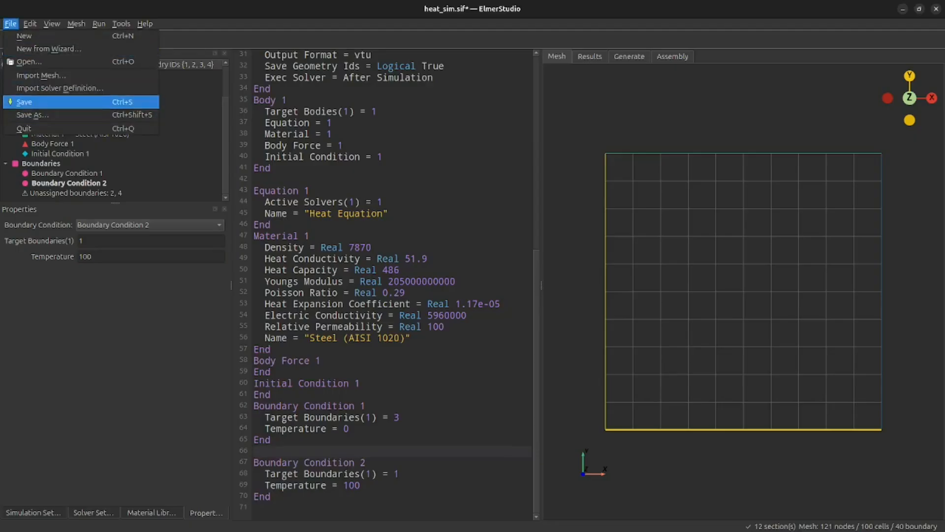
key("Return")
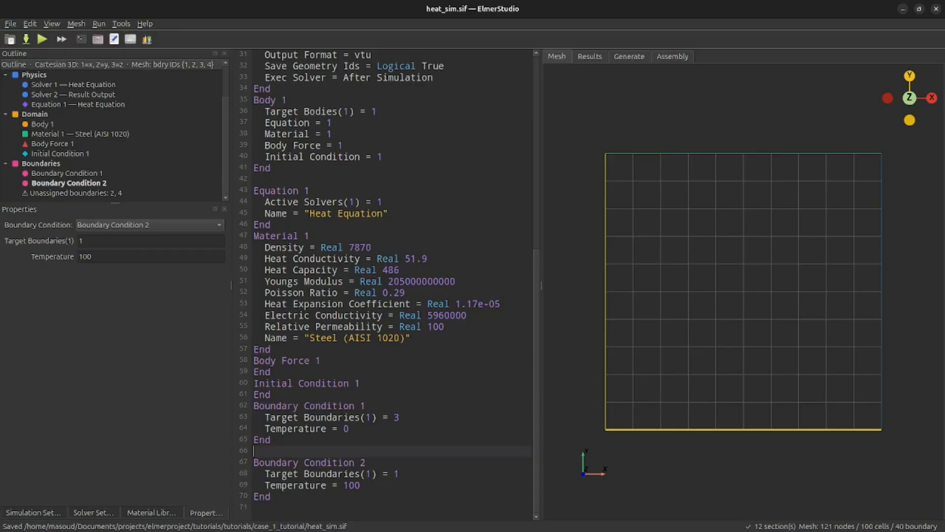
- Run ElmerSolver on the case, proceeding past the pre-run checklist with the remaining edges left unassigned
key("F5")
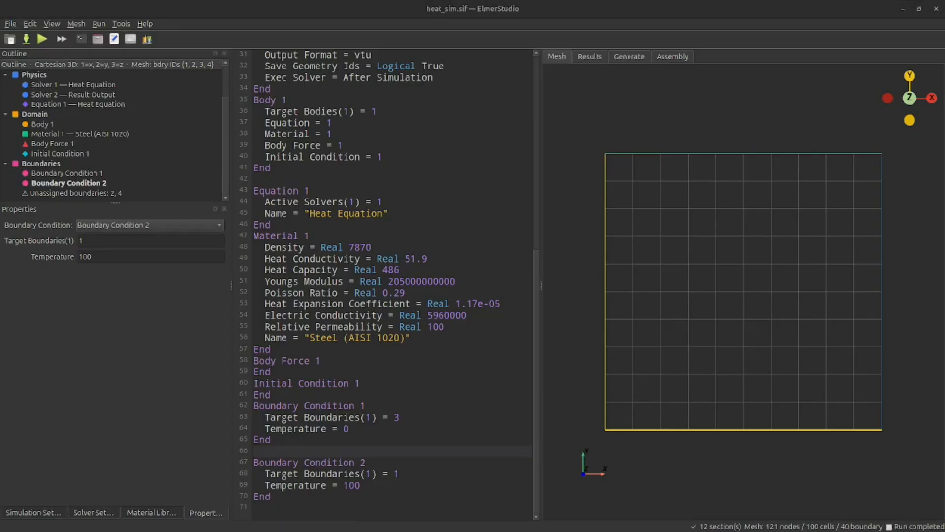
scroll(388, 283, "up", 10)
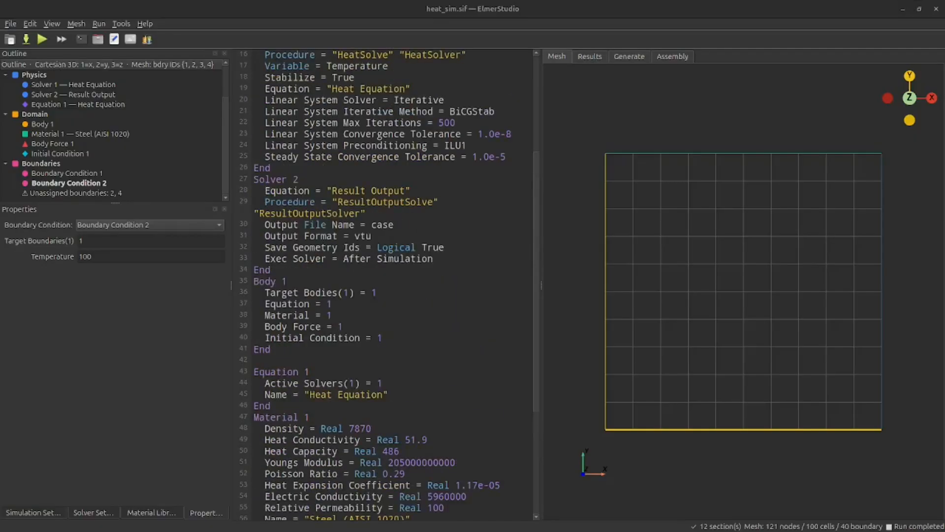
scroll(389, 283, "down", 10)
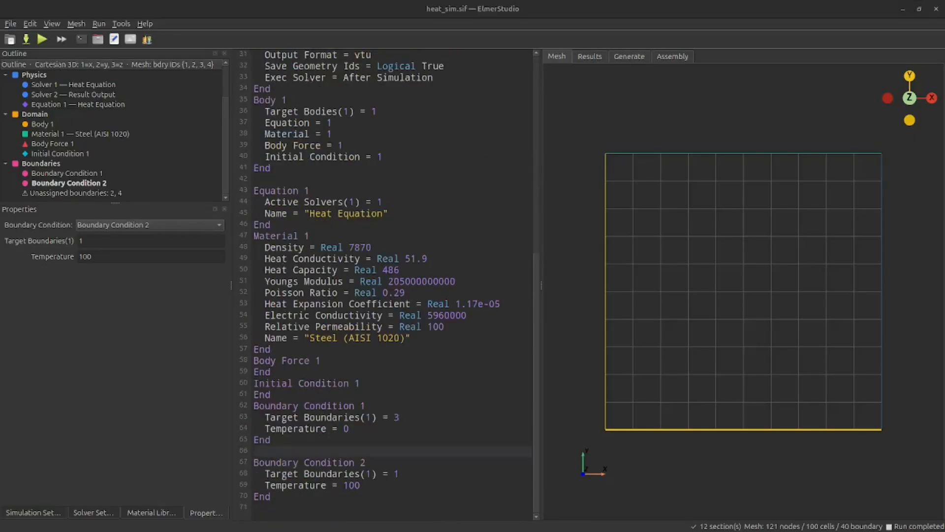
key("alt+r")
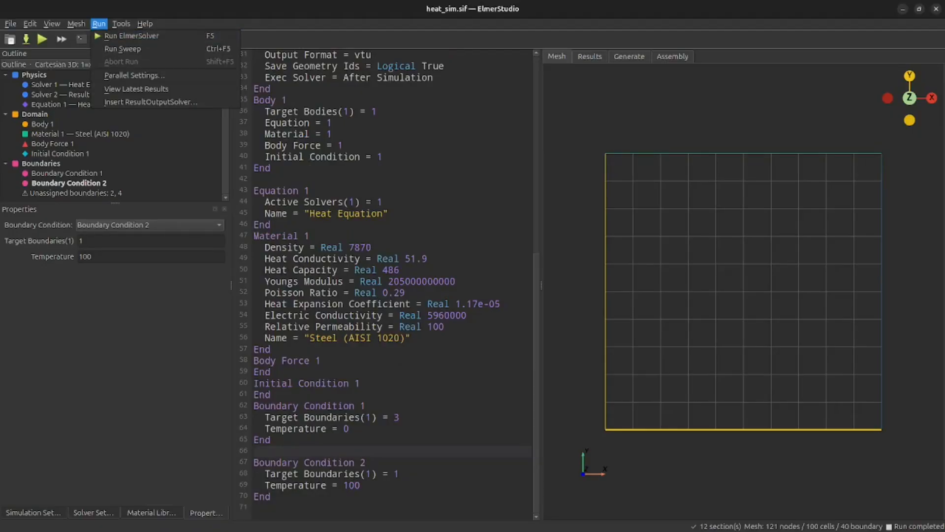
key("Escape")
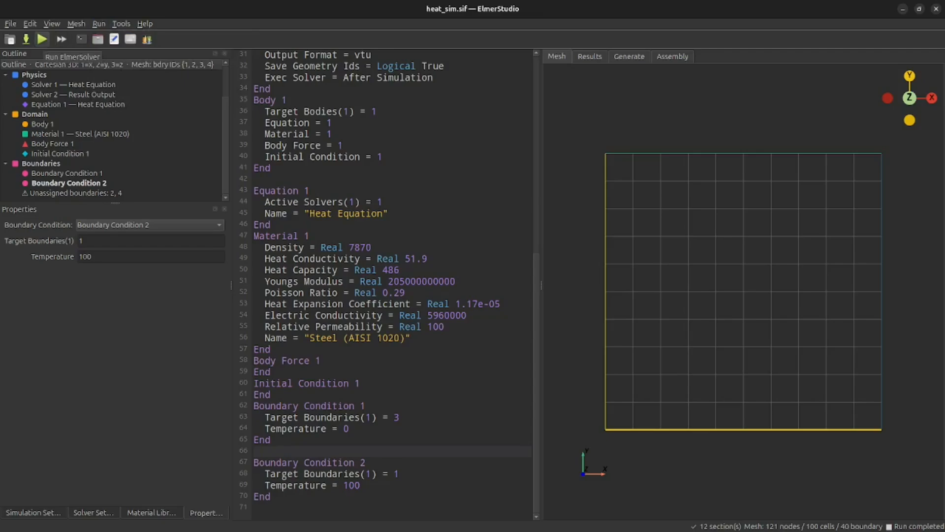
left_click(42, 40)
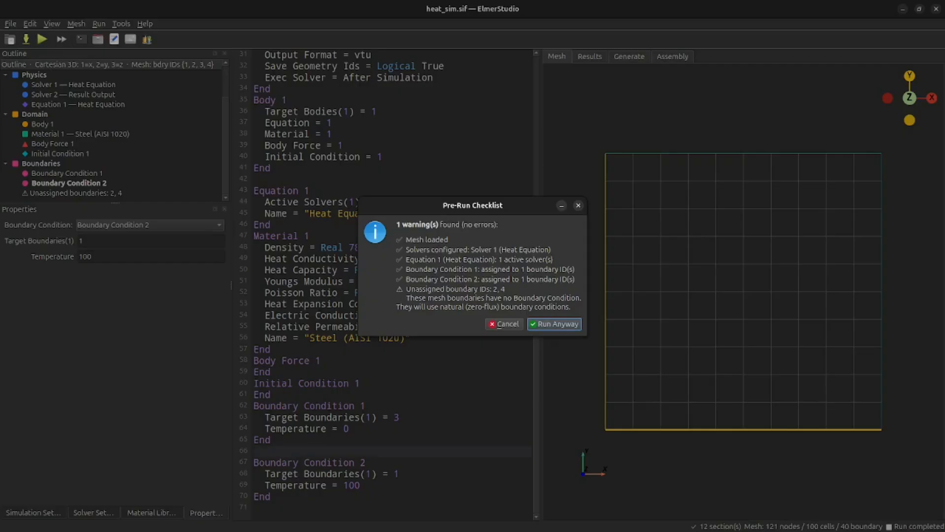
key("Return")
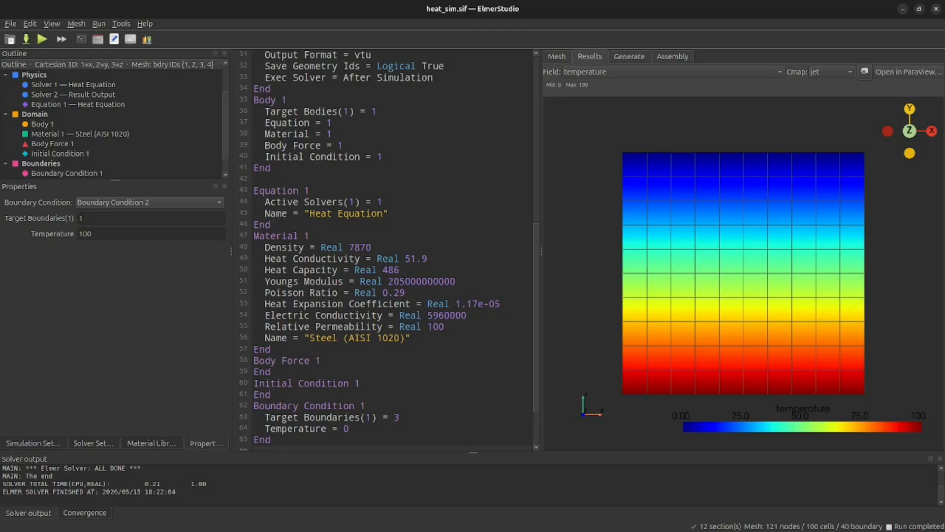
- Enlarge the solver output area and review the run's log and the convergence plot
left_click_drag(473, 452, 473, 413)
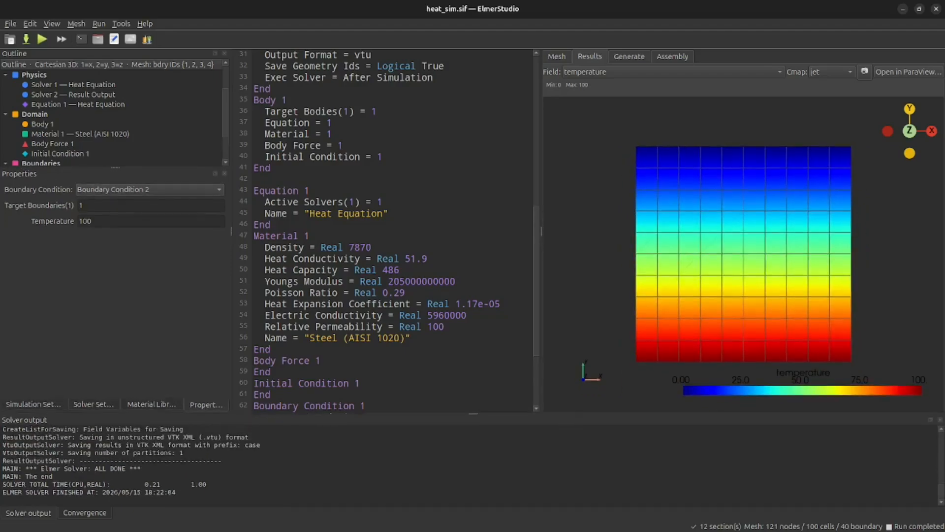
scroll(470, 465, "up", 20)
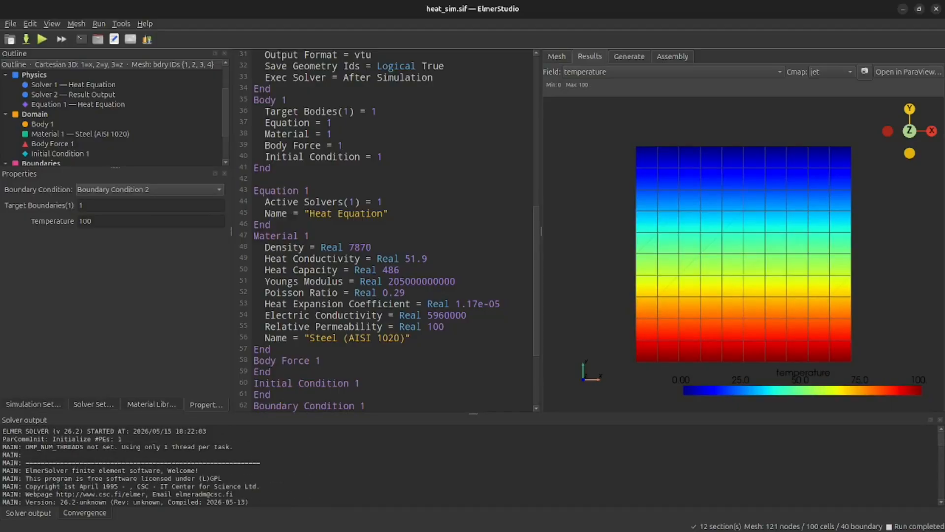
scroll(470, 465, "down", 20)
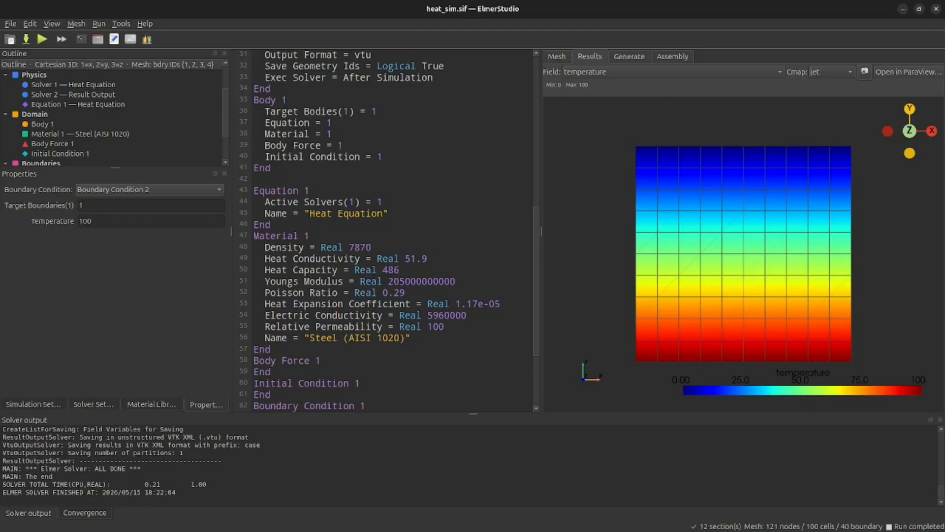
left_click(85, 512)
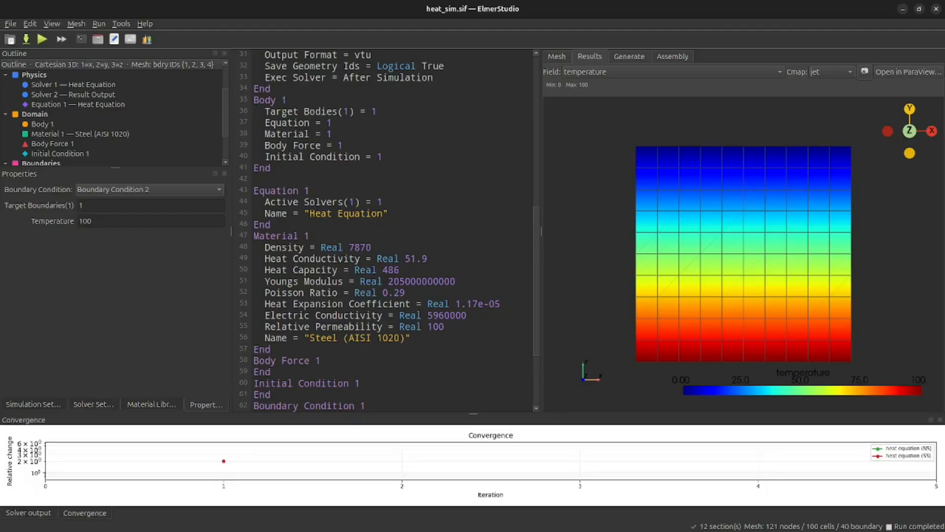
left_click_drag(472, 413, 472, 397)
left_click(28, 513)
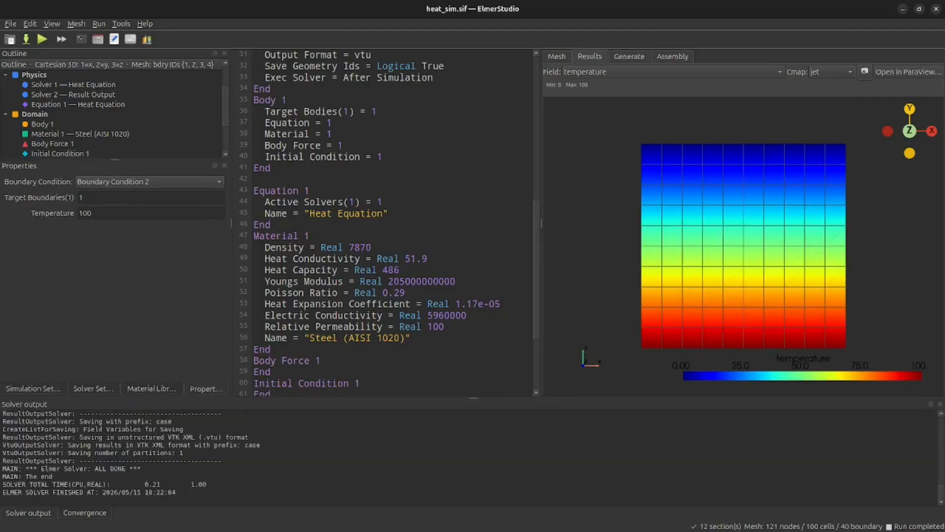
- Hide the solver output and the convergence plot to give the results view more room
left_click(51, 23)
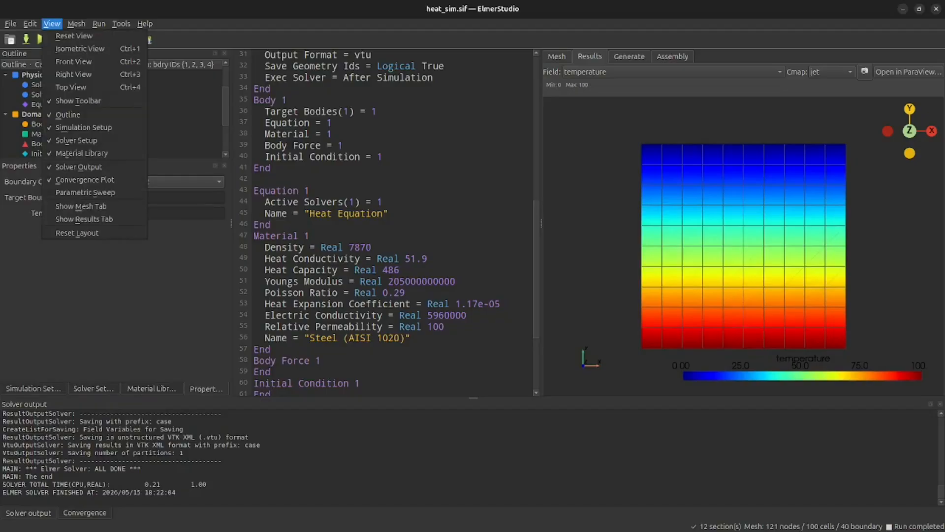
left_click(79, 166)
left_click(52, 23)
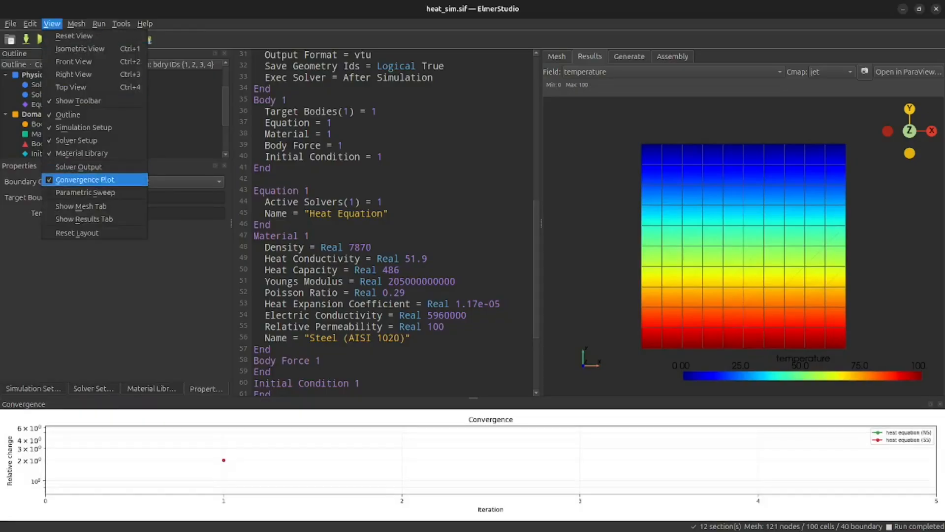
left_click(85, 180)
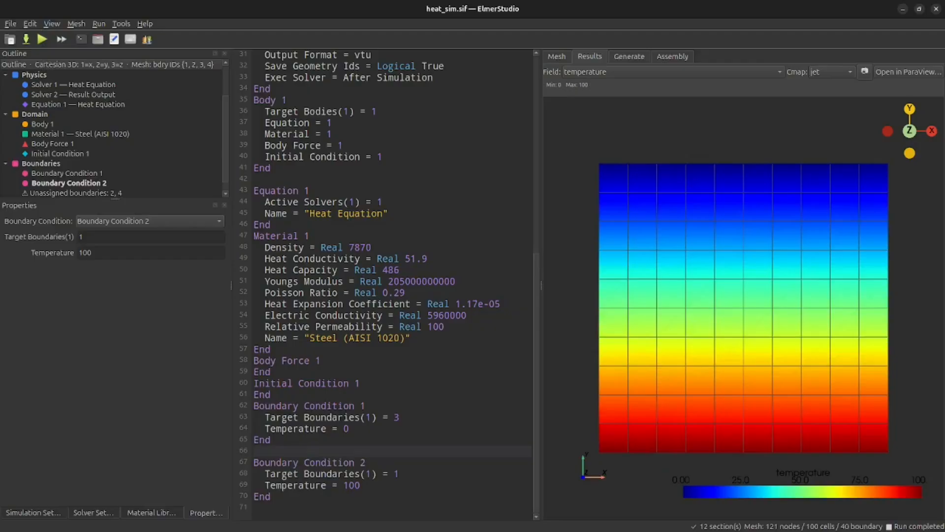
- Tilt the result plot and check the available result fields, keeping temperature displayed
left_click_drag(743, 315, 753, 235)
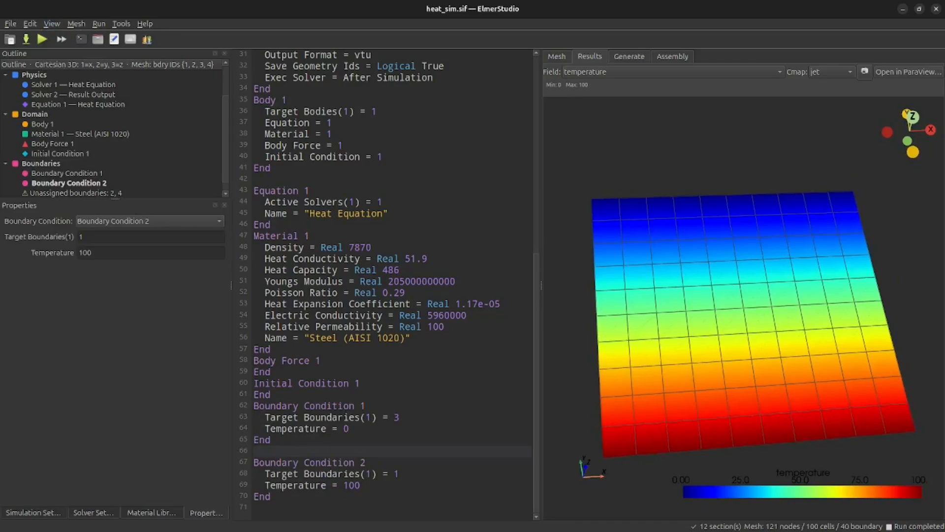
left_click(674, 72)
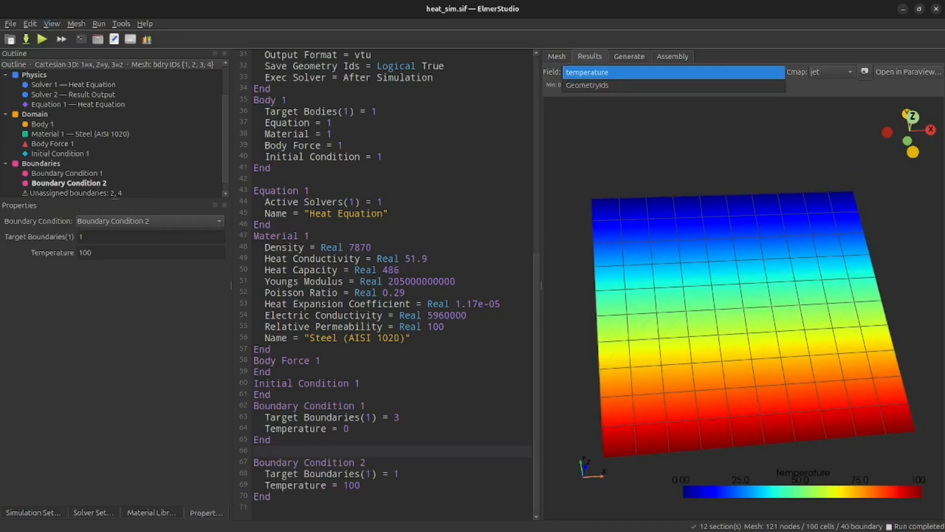
left_click(673, 73)
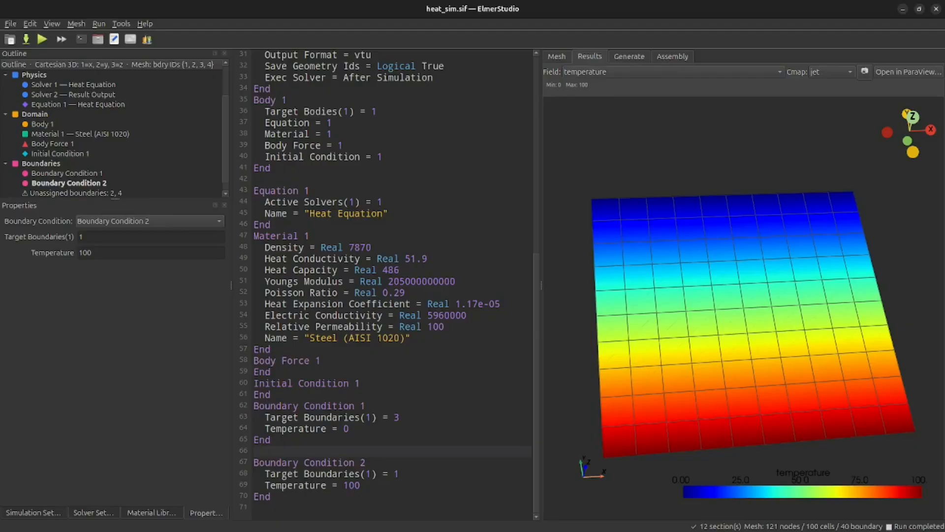
- Try the viridis colormap on the temperature plot and return it to jet
left_click(832, 72)
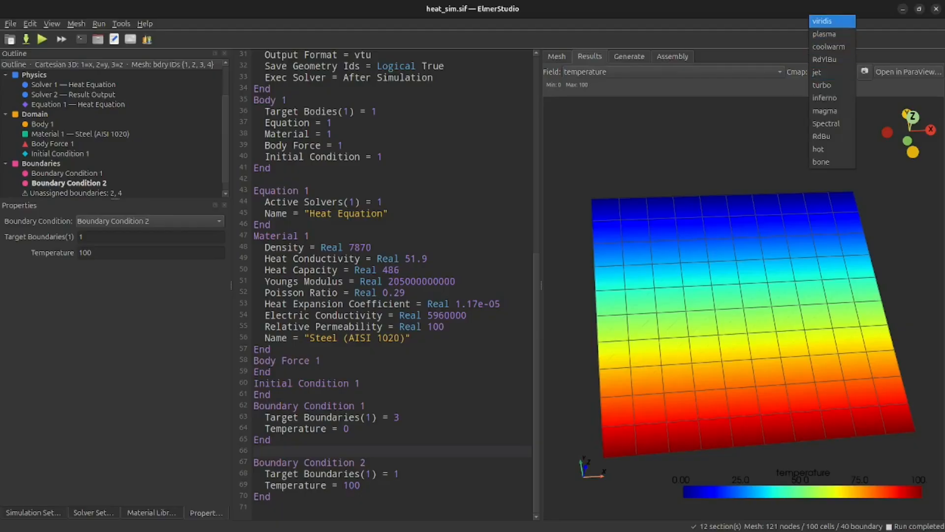
key("Return")
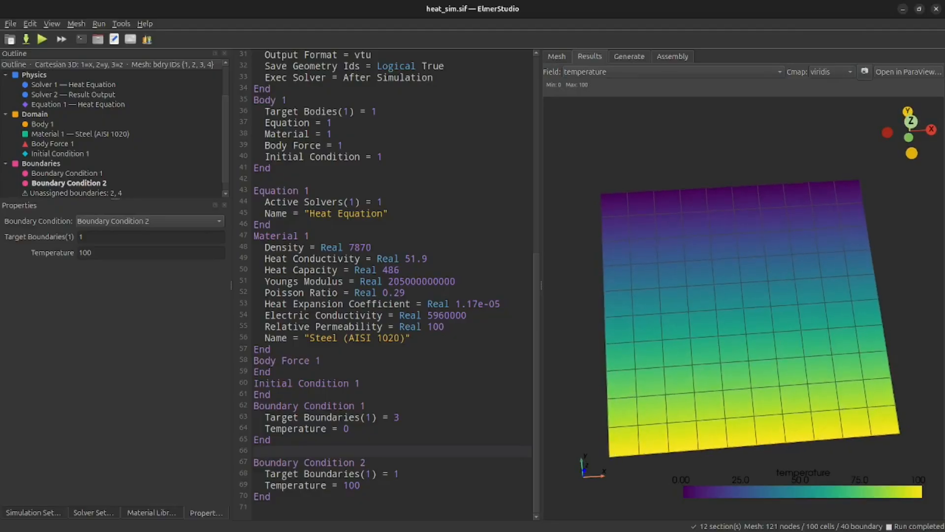
left_click(832, 72)
left_click(832, 123)
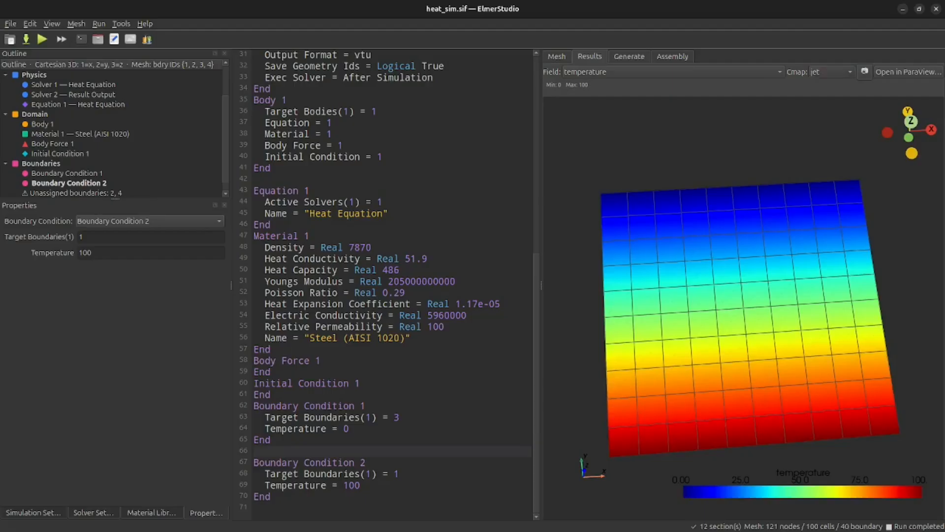
- Rotate the temperature plot and realign its view straight along the Z axis
left_click_drag(753, 300, 744, 331)
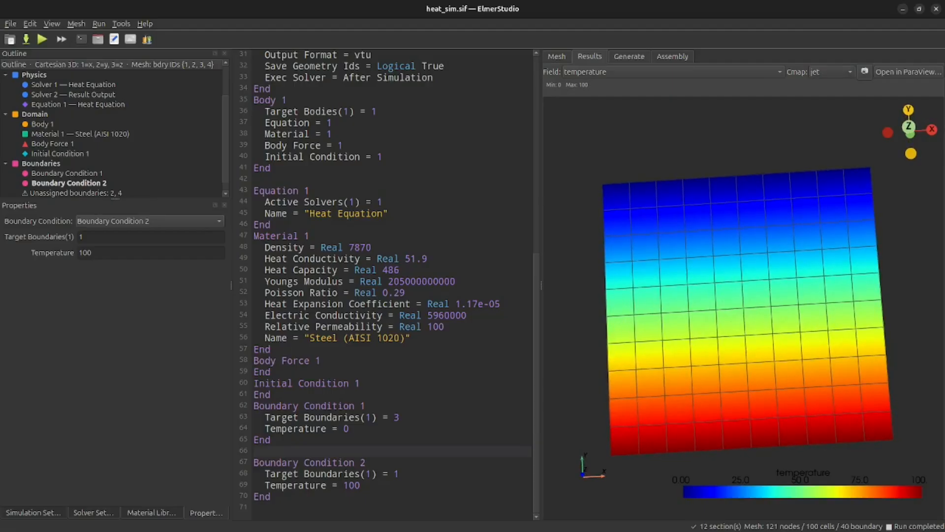
left_click(909, 127)
left_click(910, 131)
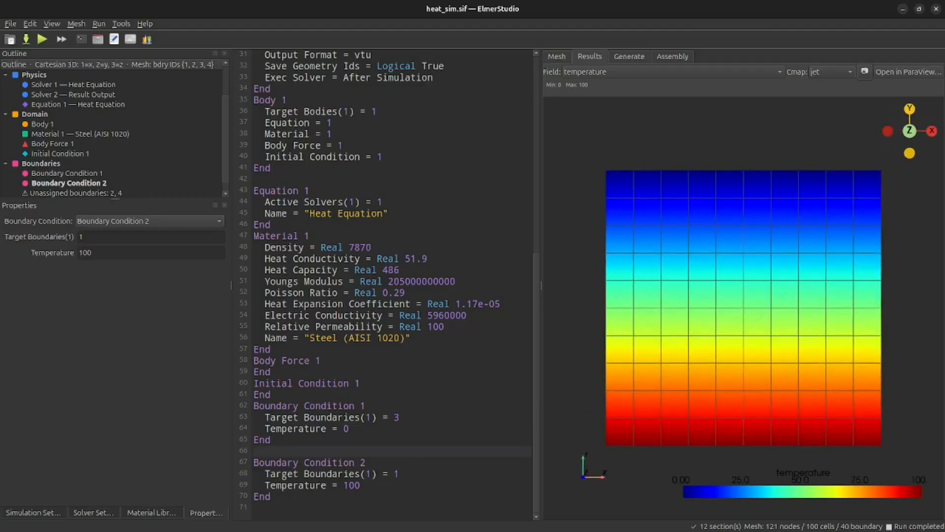